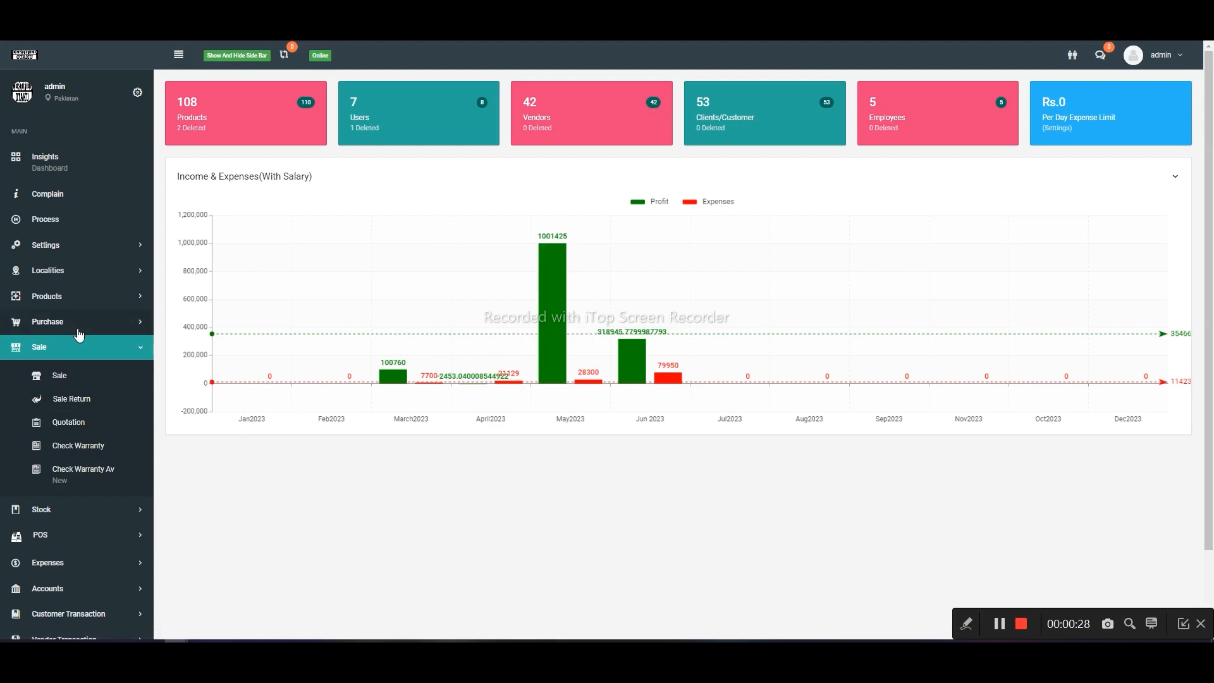
# - Open the sale entry form and set the due date to 06/21/2023
pyautogui.click(129, 354)
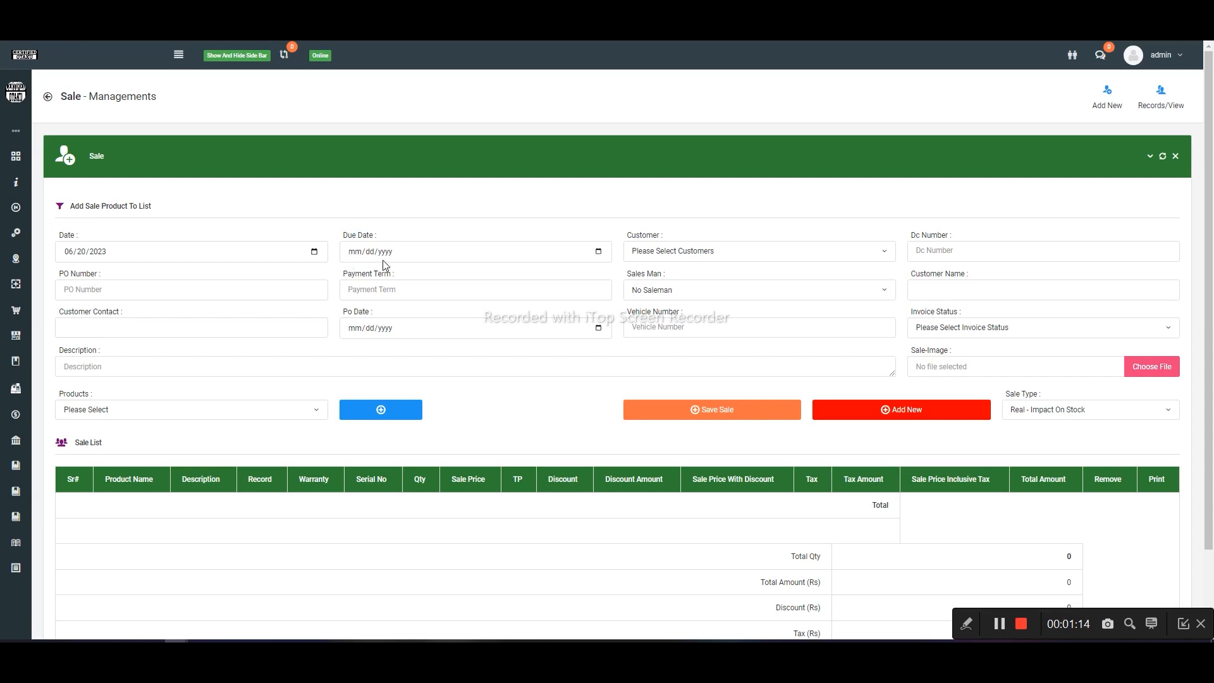
pyautogui.scroll(-1, 492, 228)
pyautogui.scroll(-1, 493, 228)
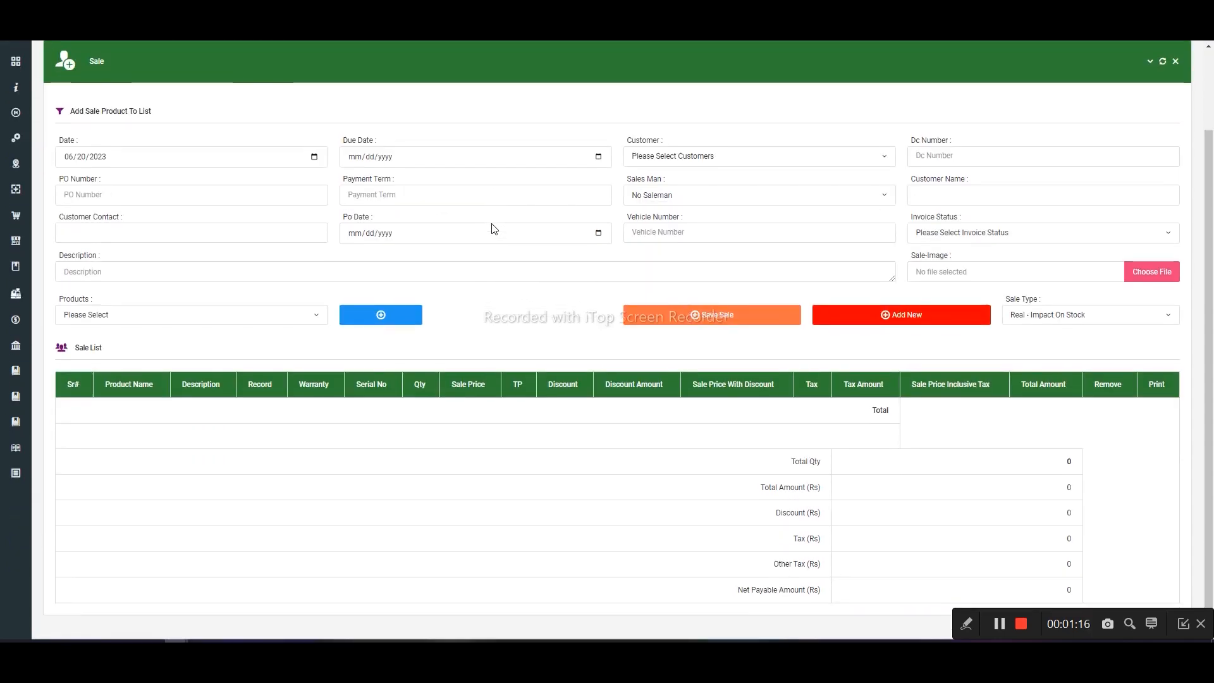
pyautogui.click(662, 163)
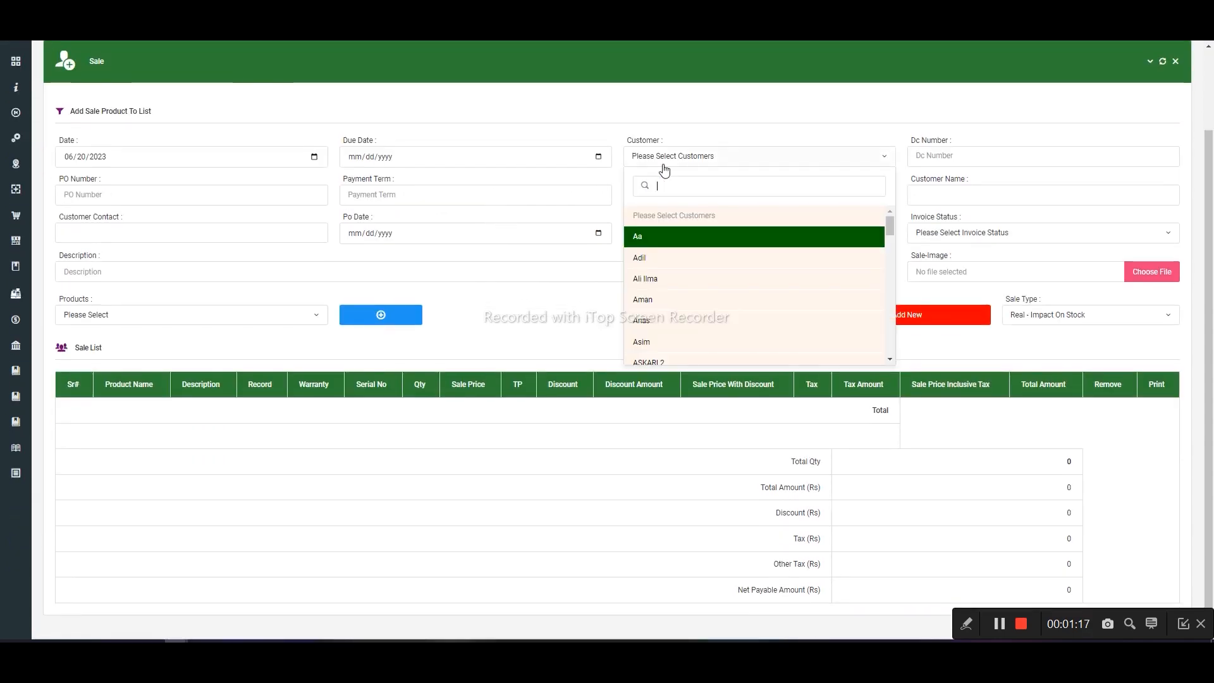
pyautogui.click(313, 156)
pyautogui.click(598, 157)
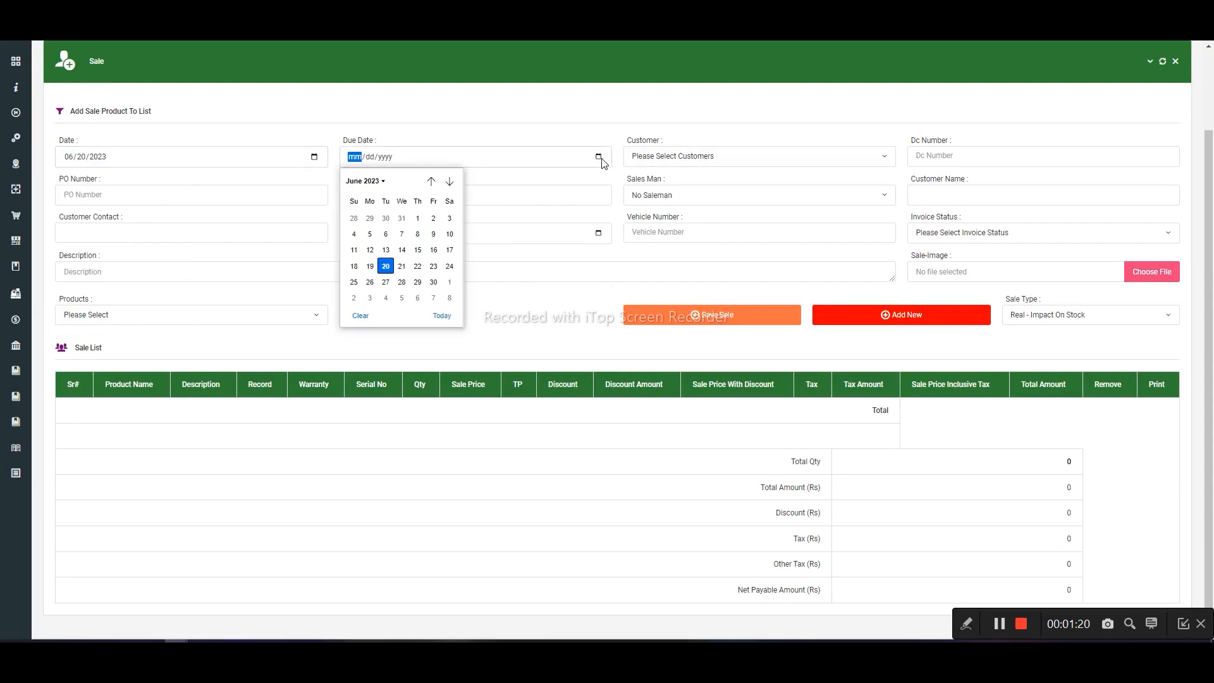
pyautogui.click(401, 266)
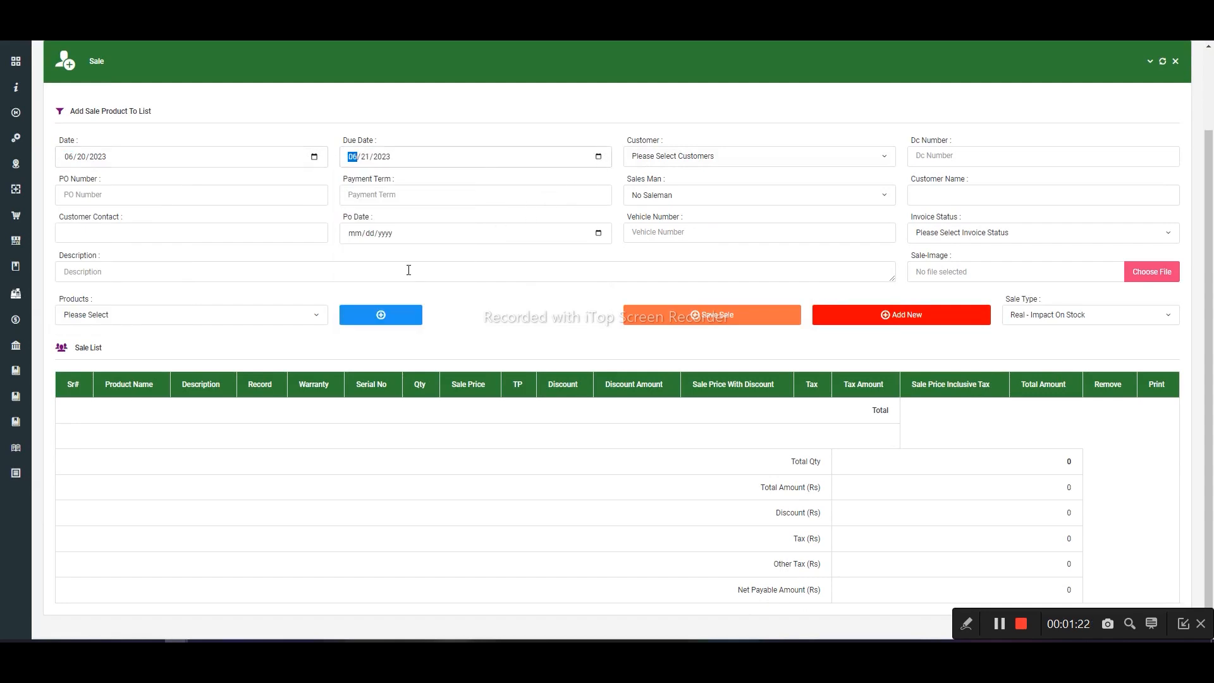
# - Find and select the customer for the sale and enter 56 as the DC number
pyautogui.click(782, 163)
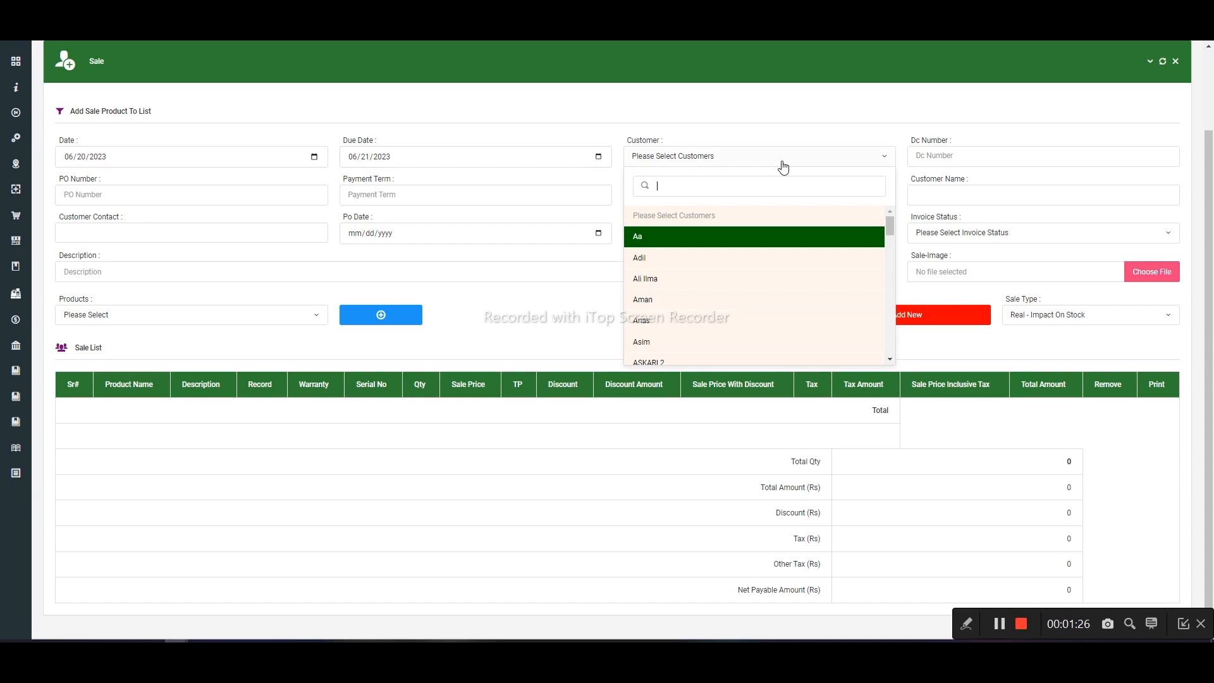
pyautogui.write('aza')
pyautogui.press('Return')
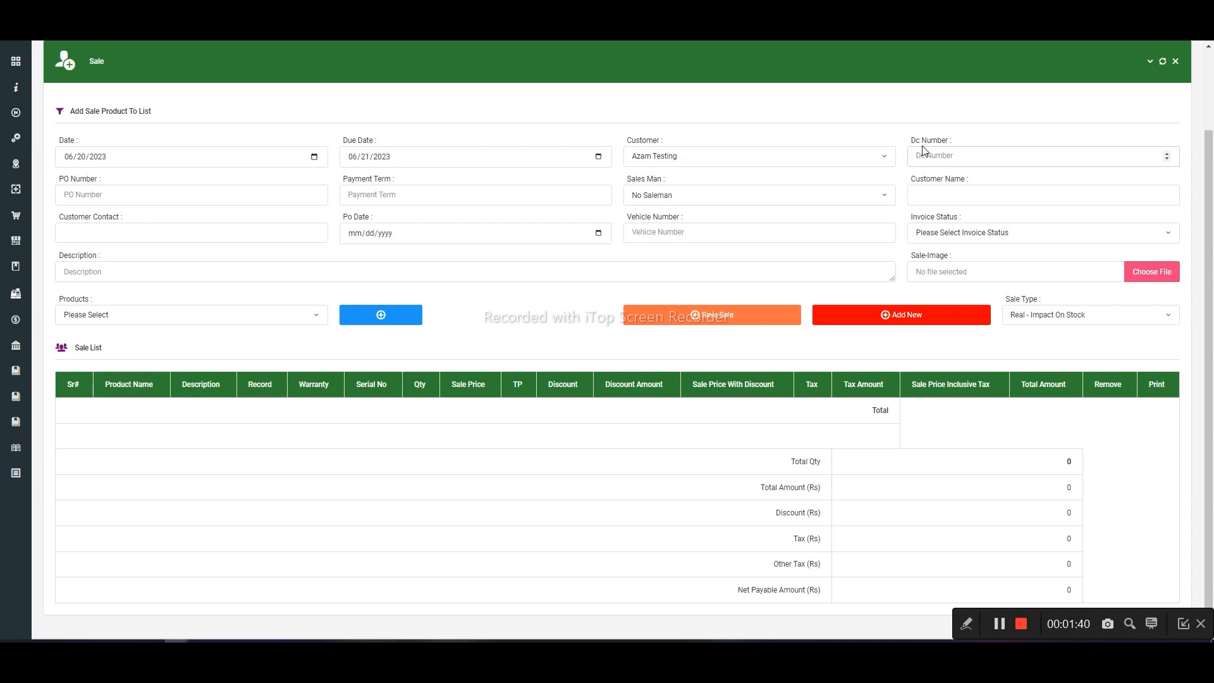
pyautogui.write('56')
# - Fill in the PO number and set the payment term to Cash
pyautogui.click(196, 189)
pyautogui.write('9832')
pyautogui.click(378, 197)
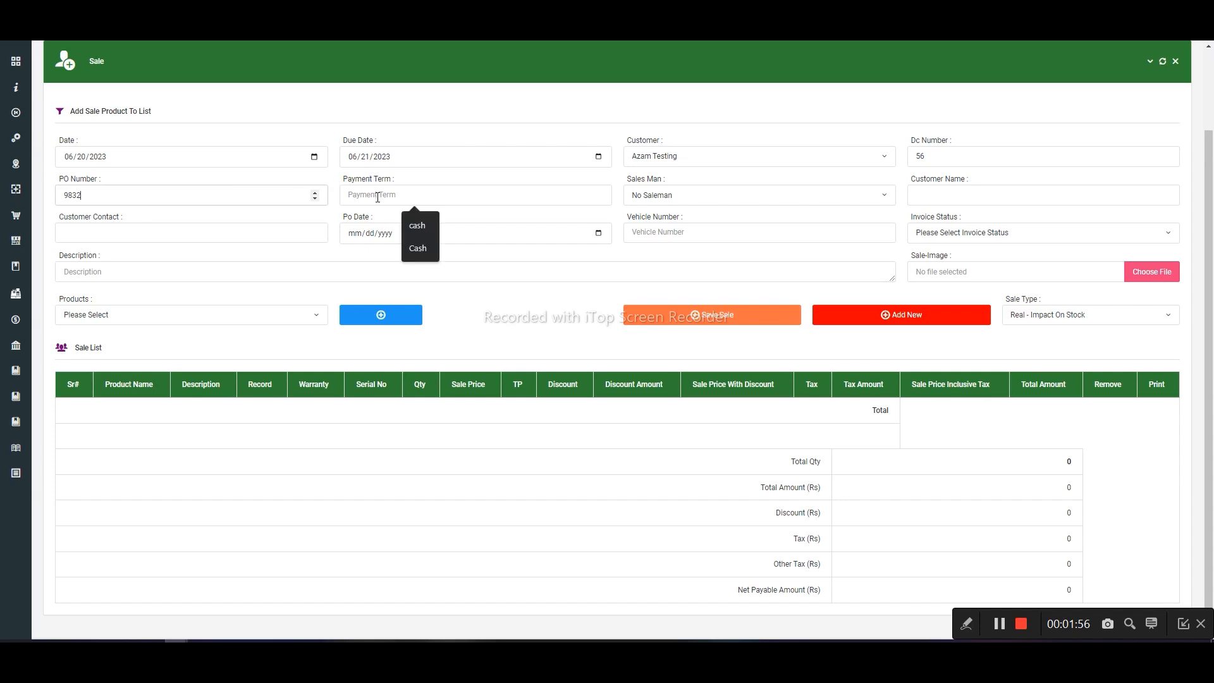
pyautogui.click(417, 248)
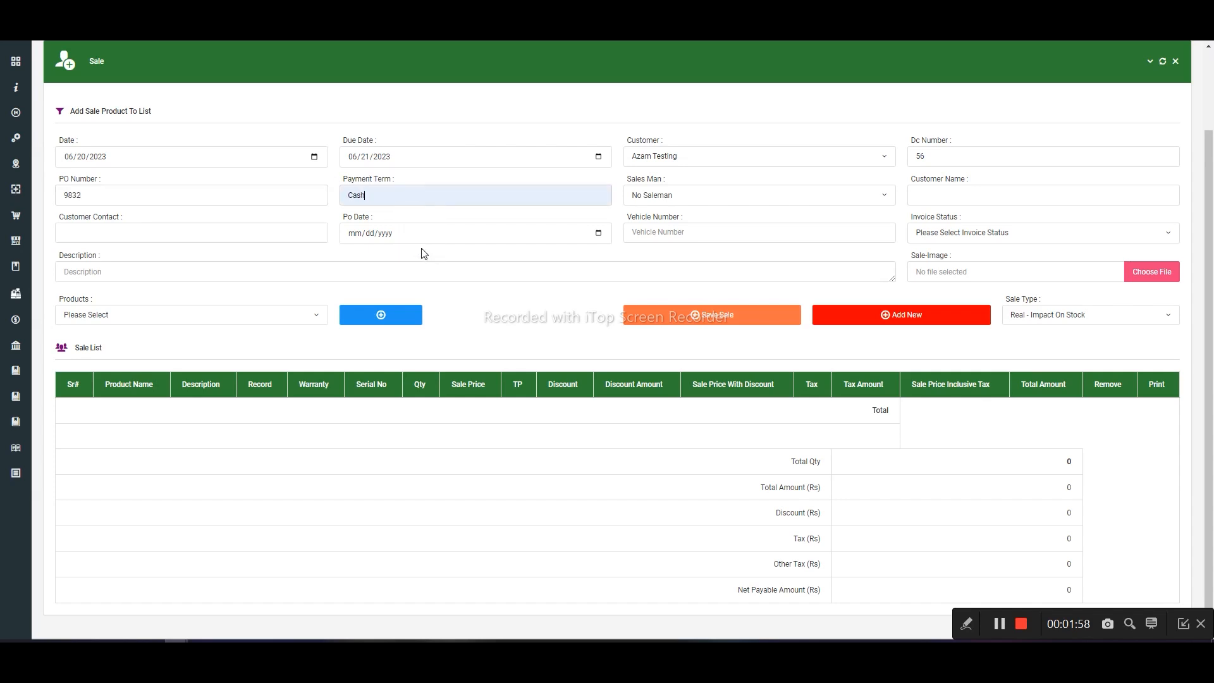
# - Choose No Saleman as the sales man and fill in the customer's name
pyautogui.click(732, 209)
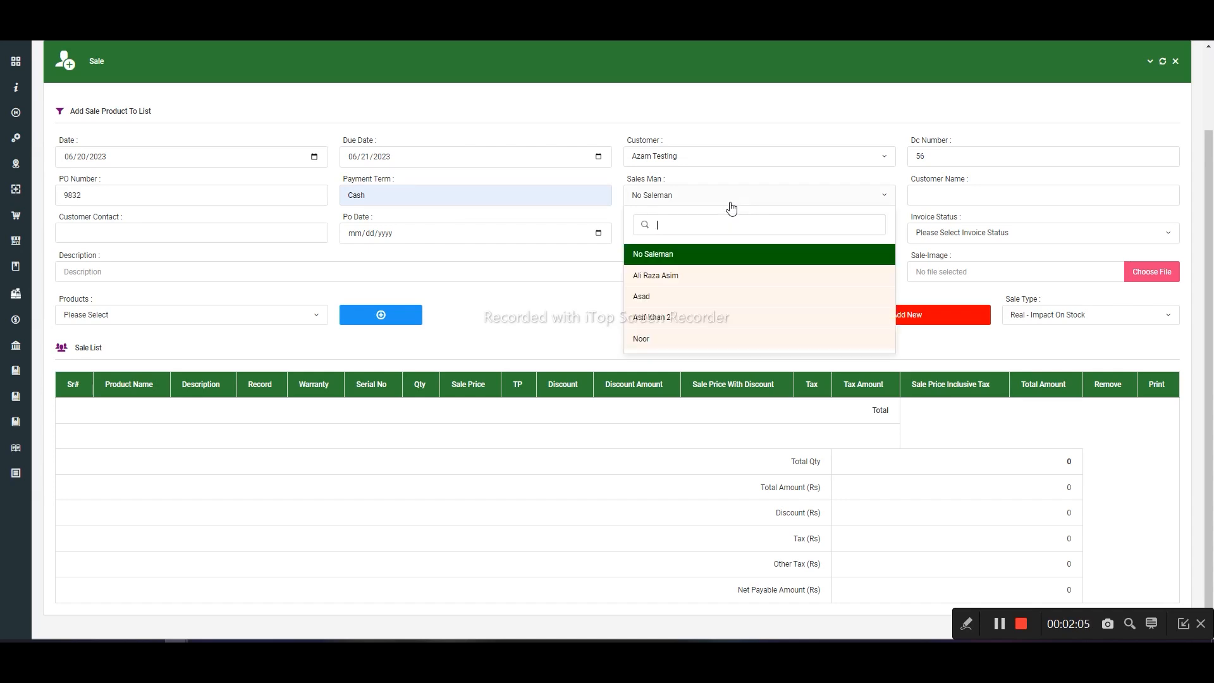
pyautogui.click(659, 256)
pyautogui.click(959, 191)
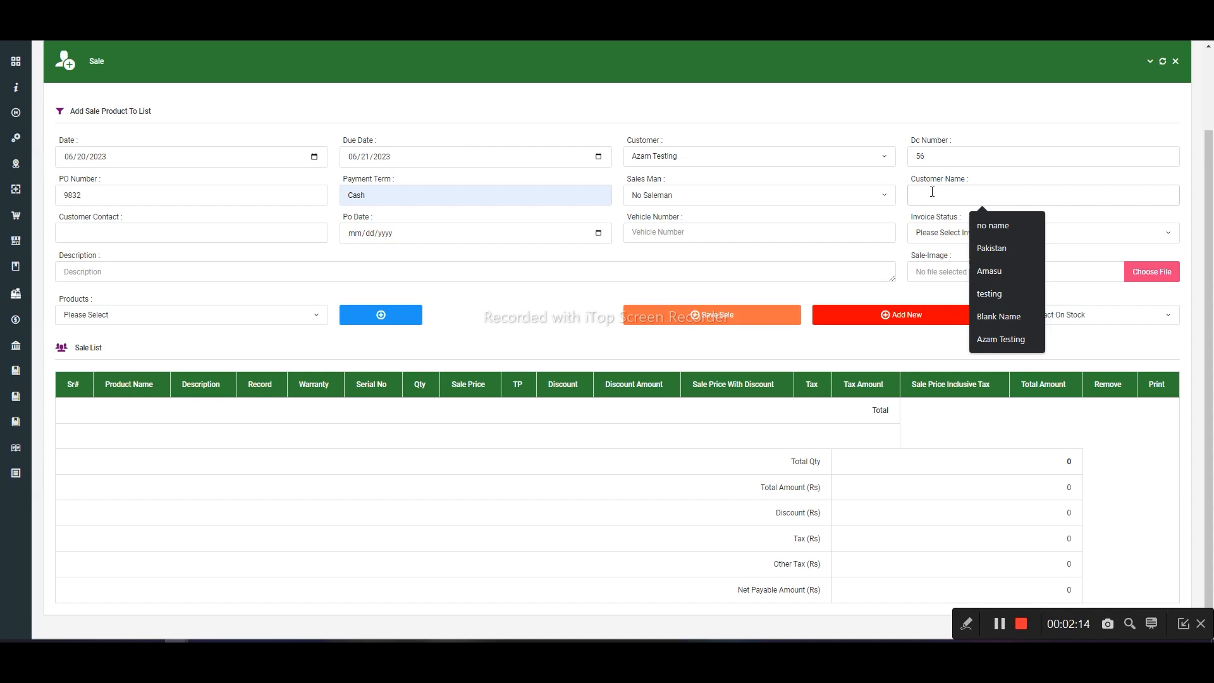
pyautogui.write('Aza')
pyautogui.press('Down')
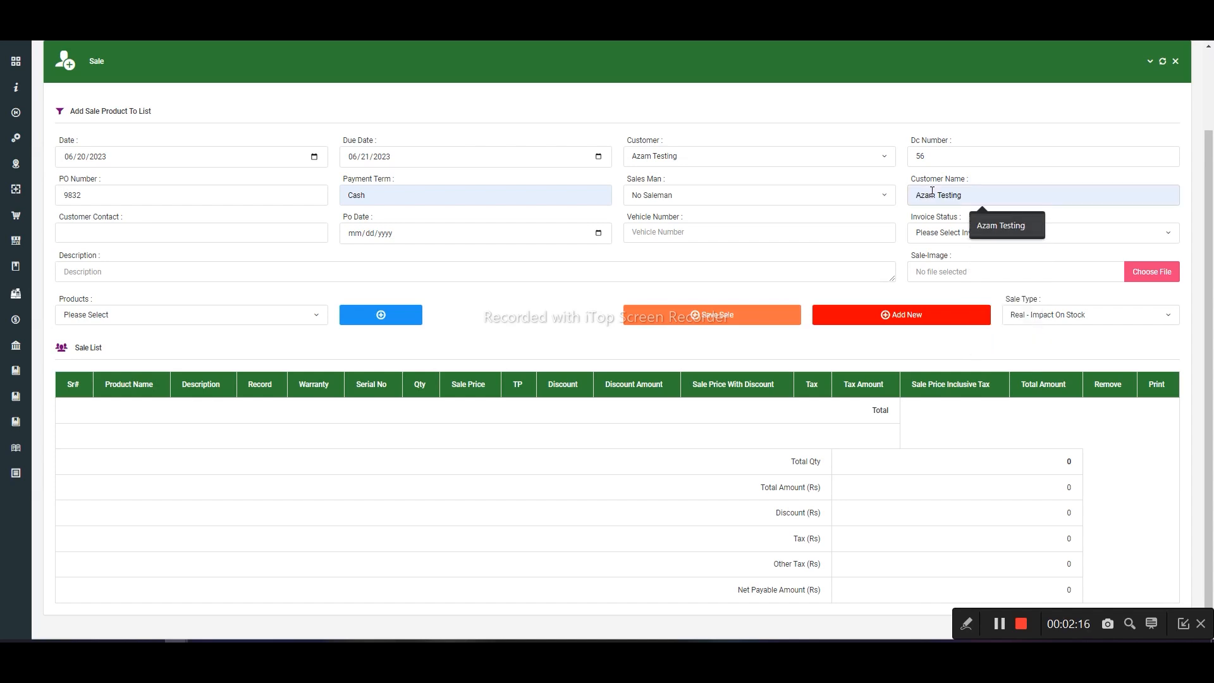
pyautogui.press('Return')
# - Fill in the customer's contact number and set the PO date to 06/18/2023
pyautogui.click(162, 233)
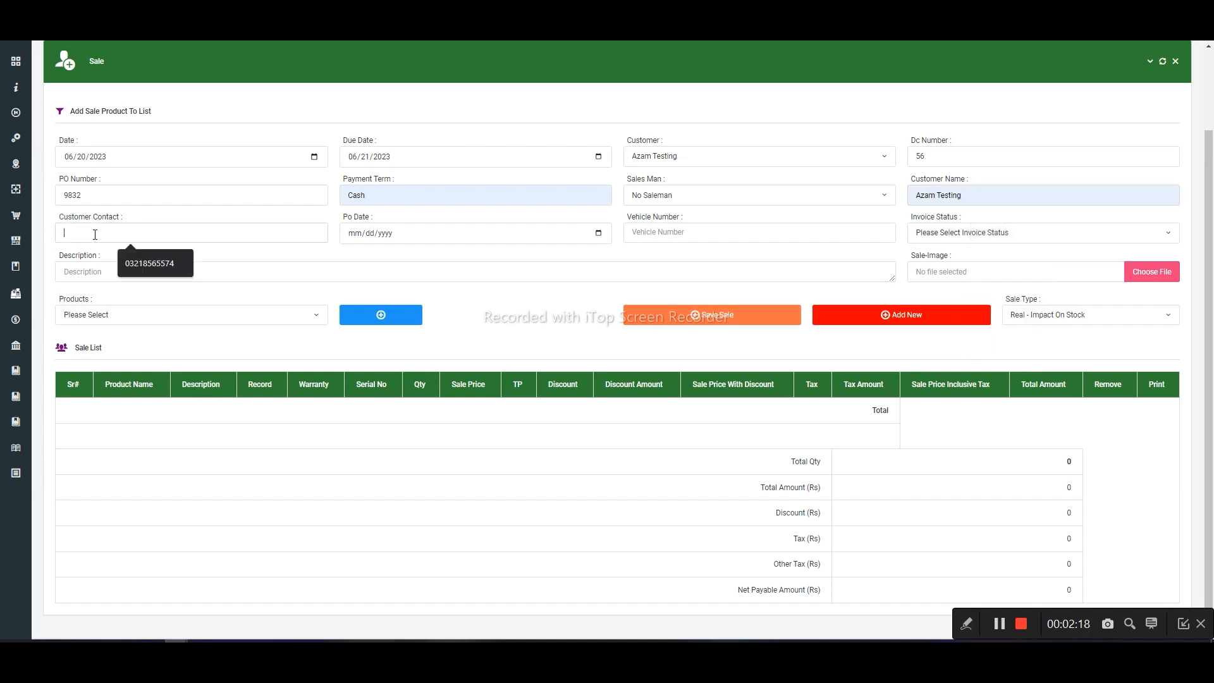
pyautogui.click(162, 261)
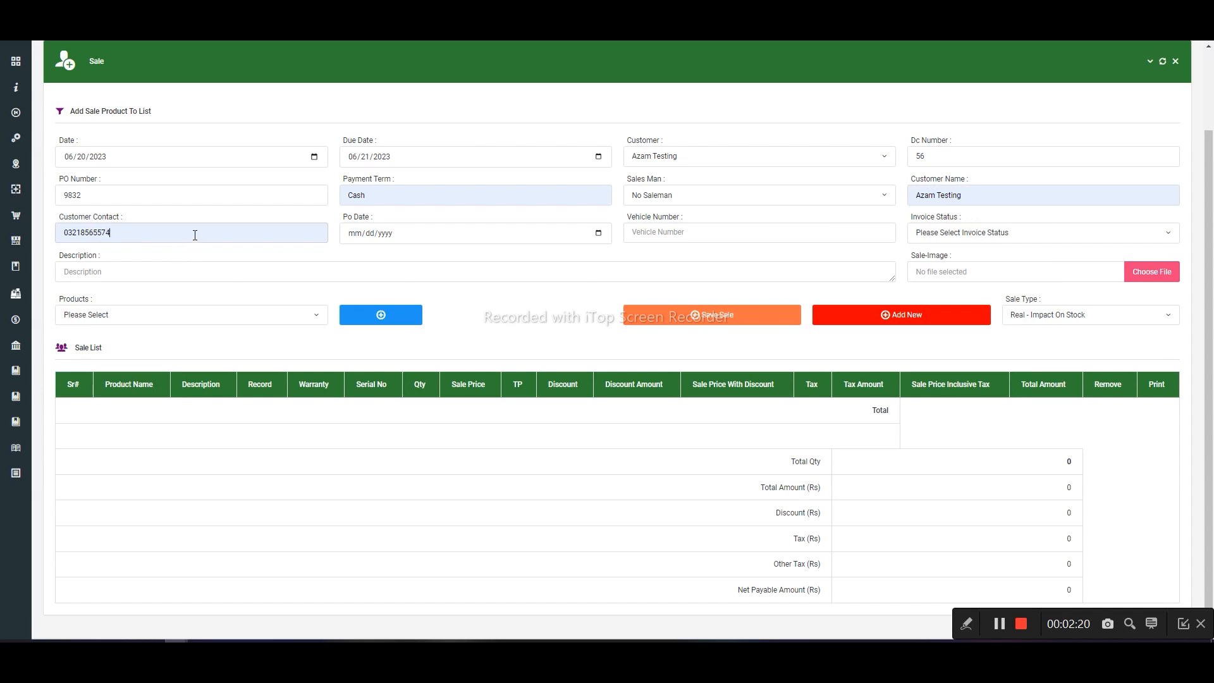
pyautogui.click(599, 234)
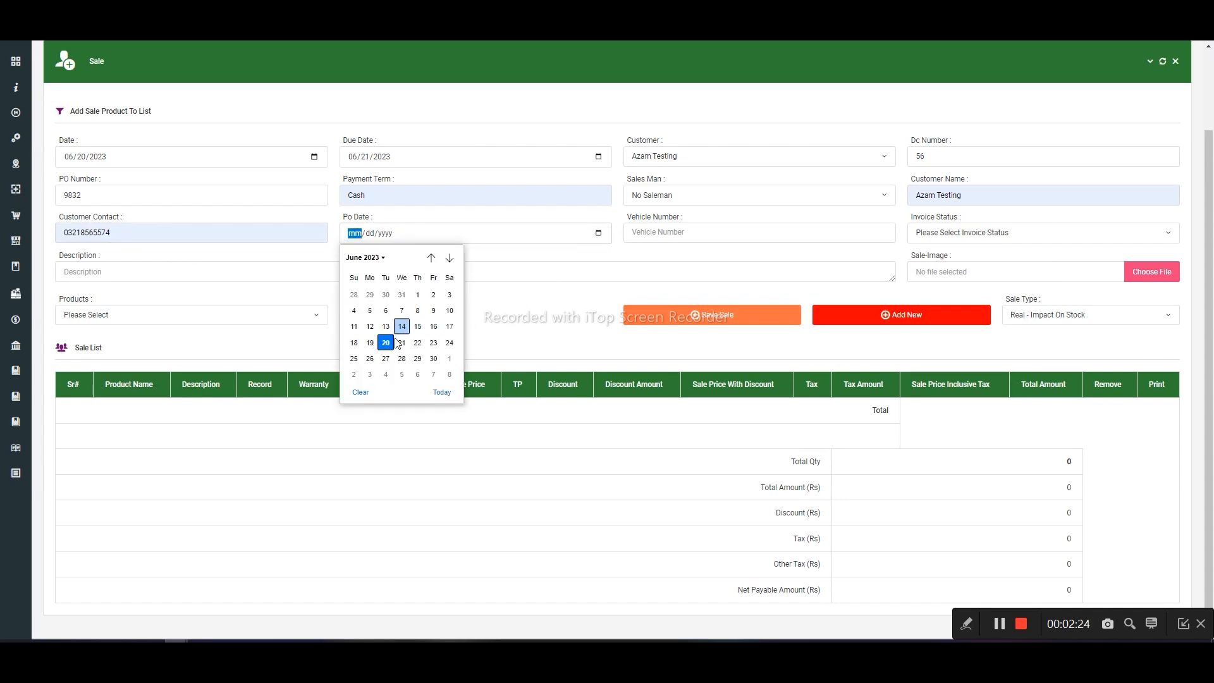
pyautogui.click(361, 350)
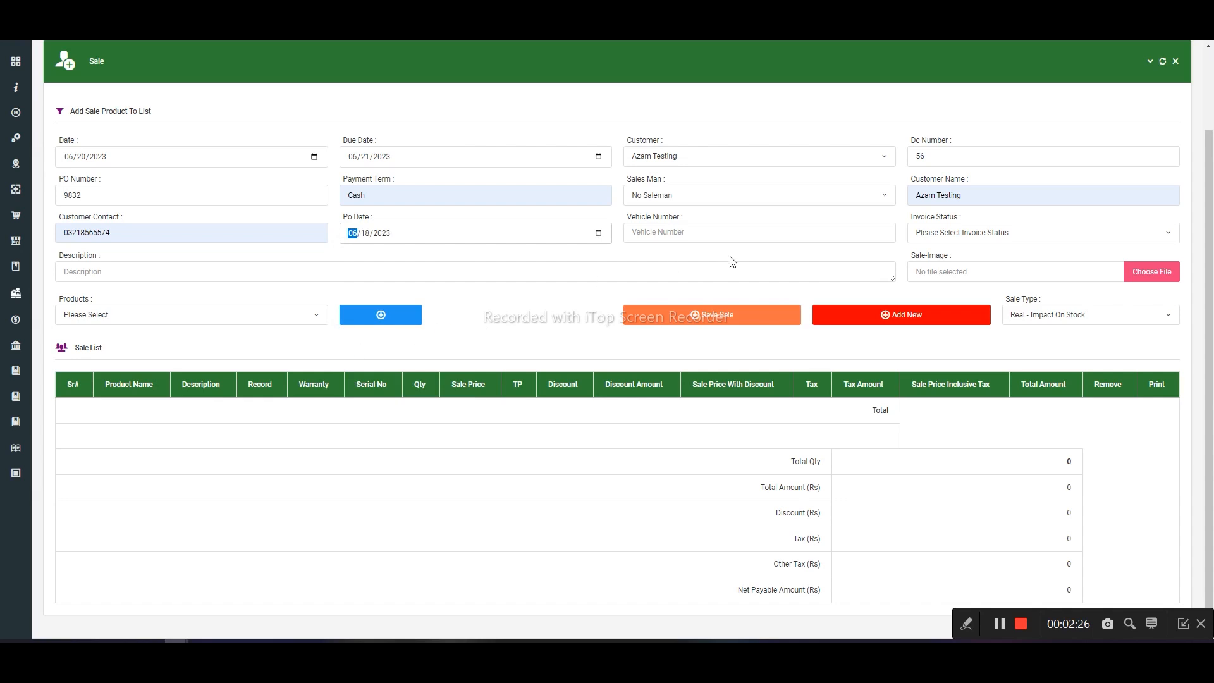
# - Enter 6565 as the vehicle number and set the invoice status to Send
pyautogui.click(805, 237)
pyautogui.write('e')
pyautogui.press('BackSpace')
pyautogui.write('E')
pyautogui.press('BackSpace')
pyautogui.write('6565')
pyautogui.press('BackSpace')
pyautogui.click(949, 239)
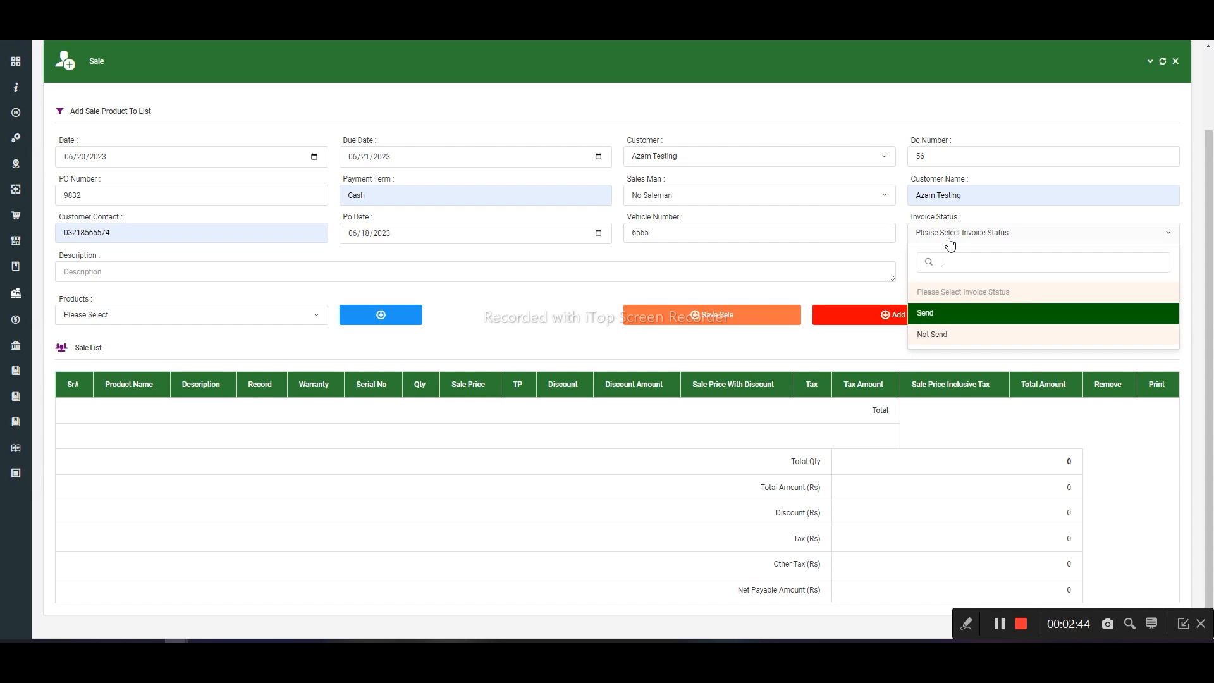
pyautogui.click(955, 323)
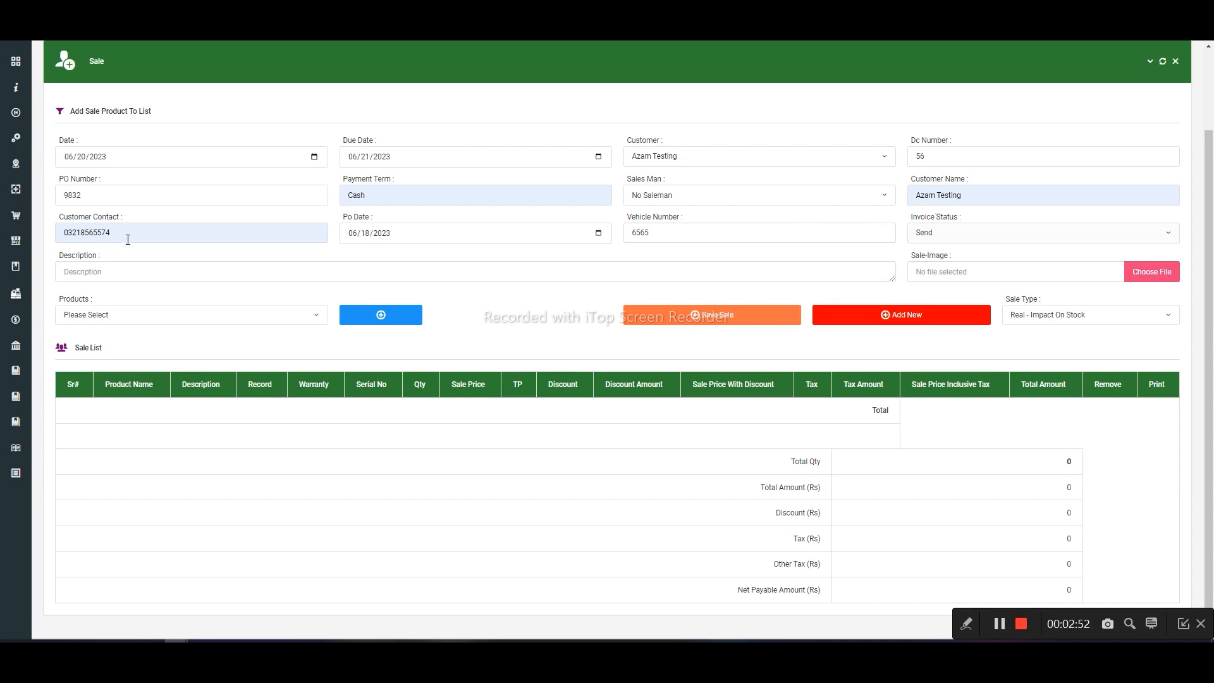
# - Add the products chizi 0015 and Commde v999 white to the sale list
pyautogui.click(136, 320)
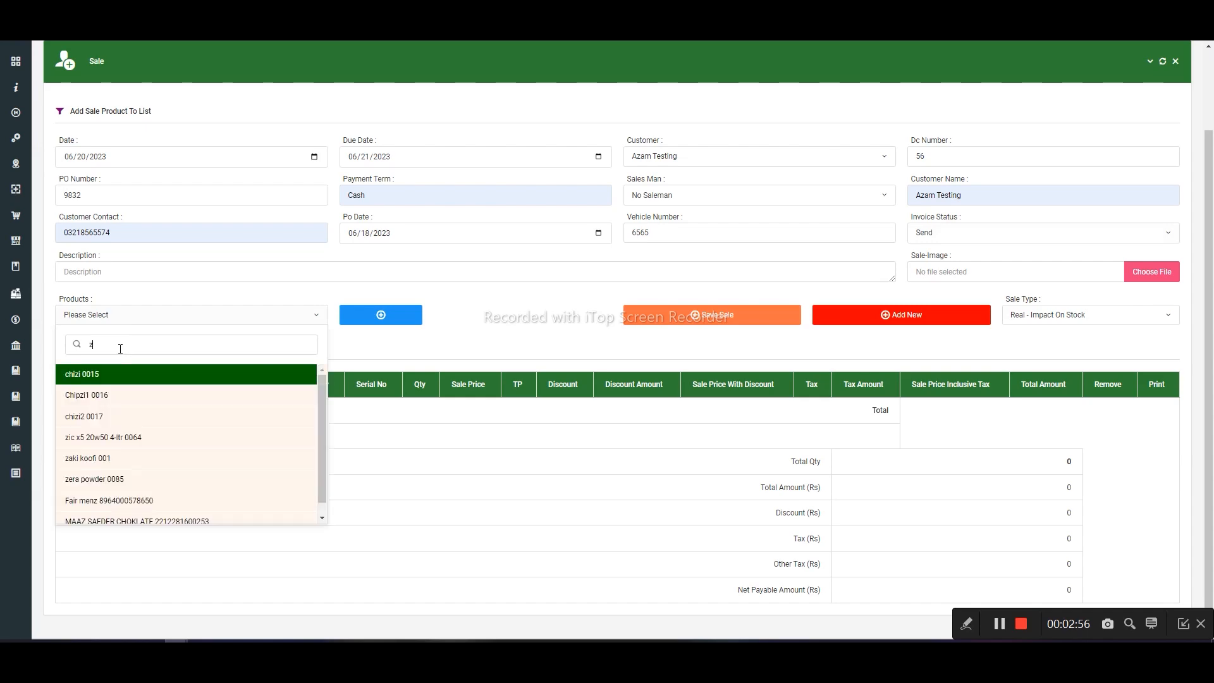
pyautogui.click(122, 373)
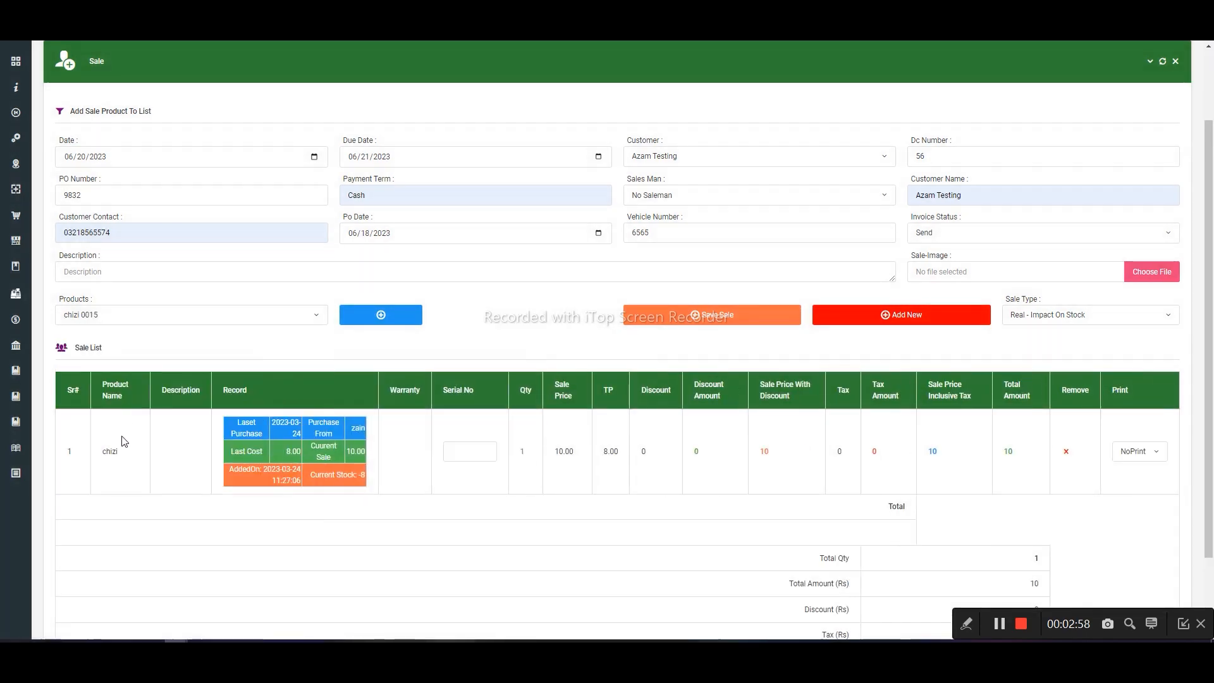
pyautogui.click(127, 314)
pyautogui.write('v')
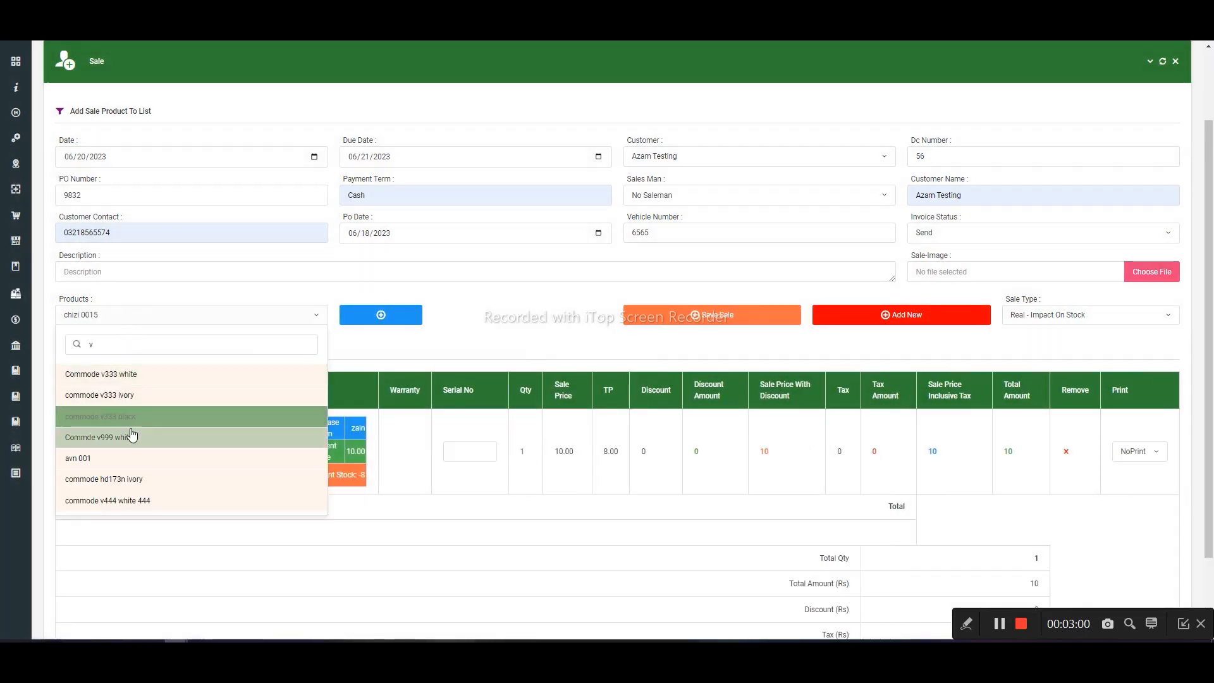
pyautogui.click(127, 433)
# - Search the products for "mo" and add Dell Mouse 0075 to the sale list
pyautogui.click(244, 318)
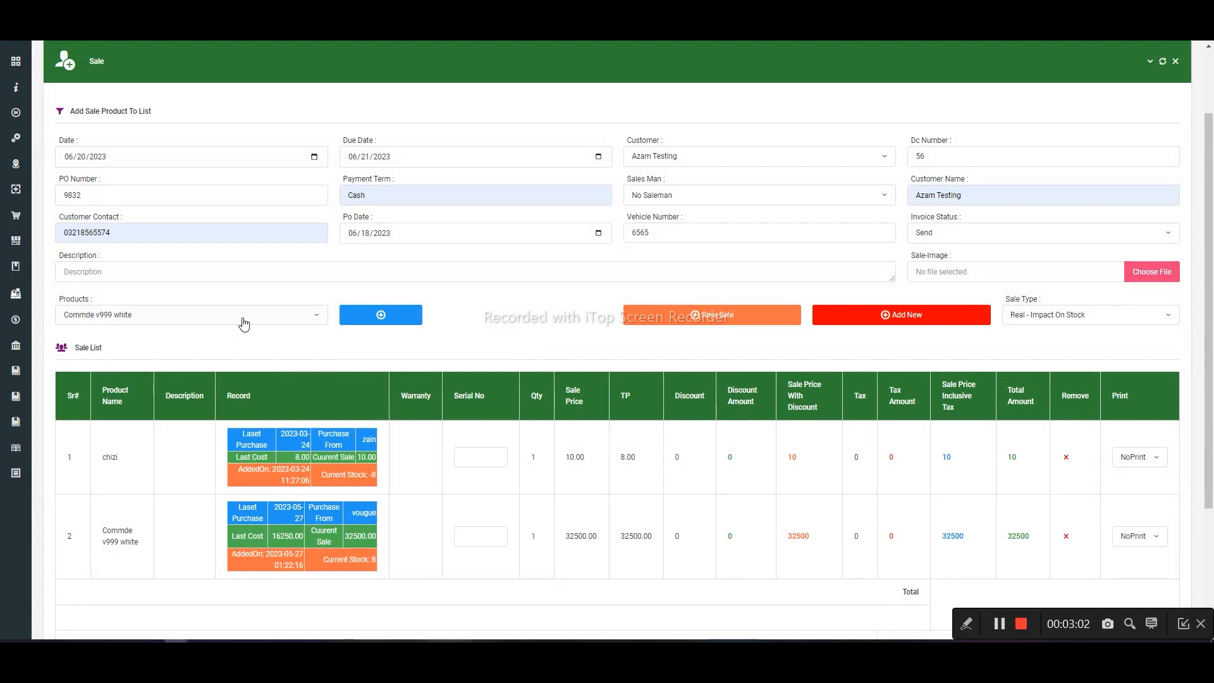
pyautogui.click(179, 322)
pyautogui.write('o')
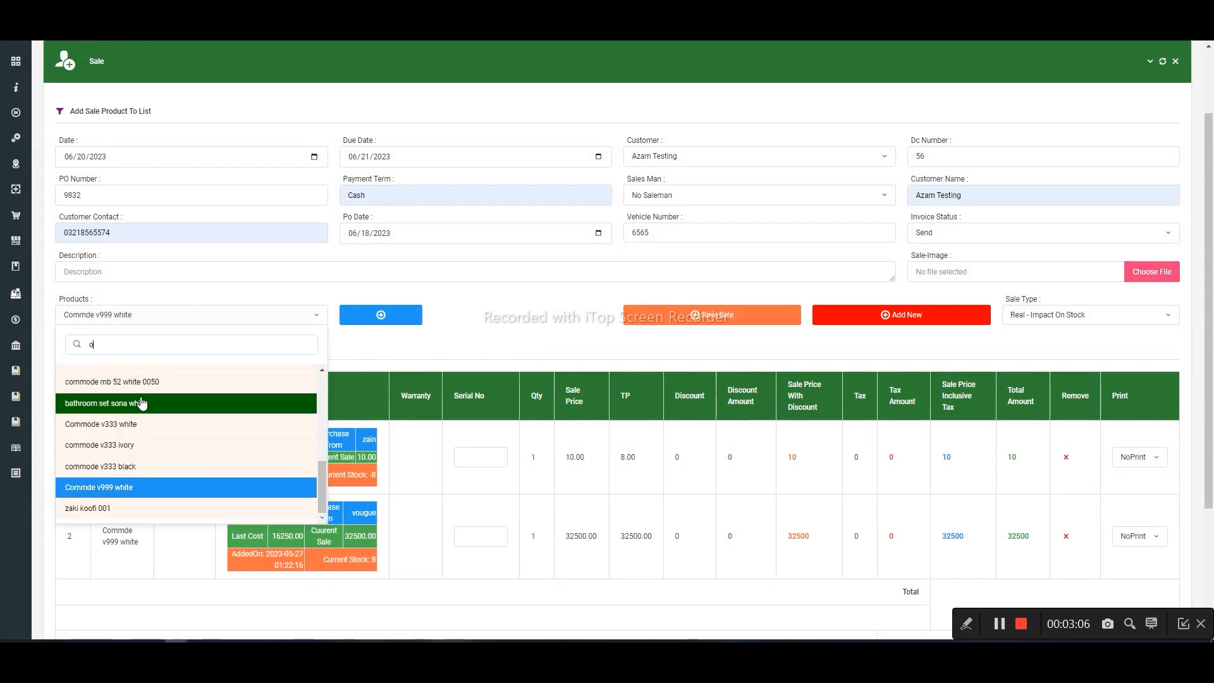
pyautogui.press('BackSpace')
pyautogui.write('mo')
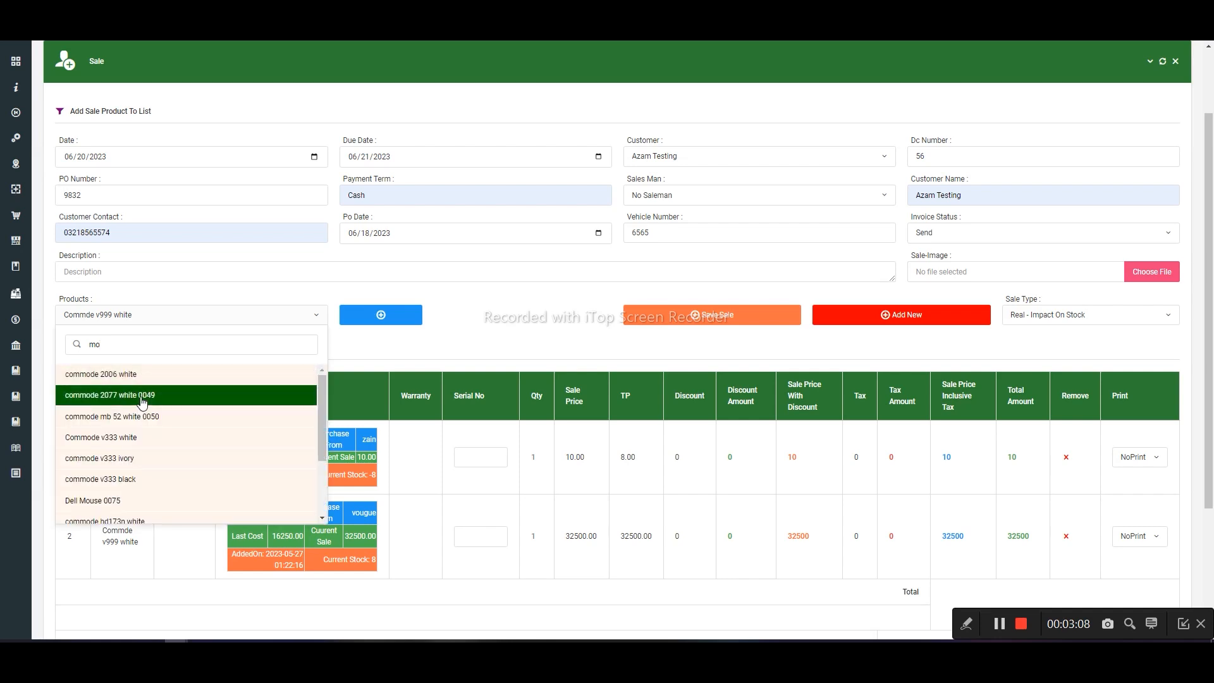
pyautogui.click(136, 500)
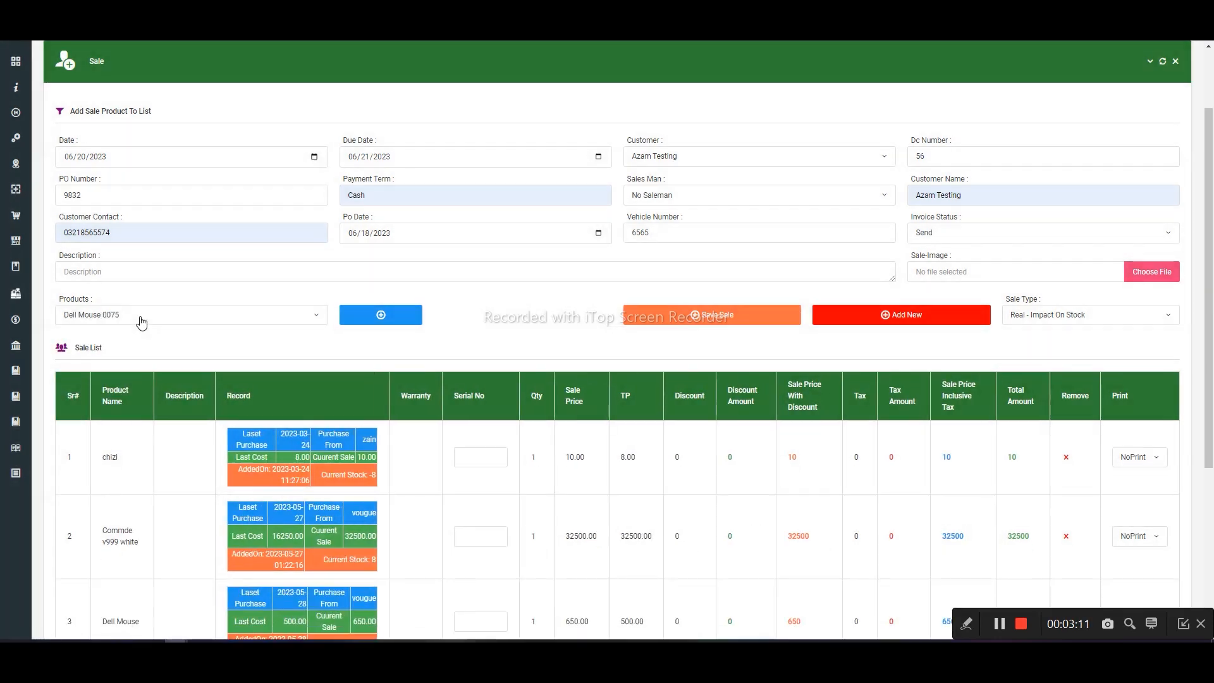
pyautogui.click(141, 320)
pyautogui.write('mo')
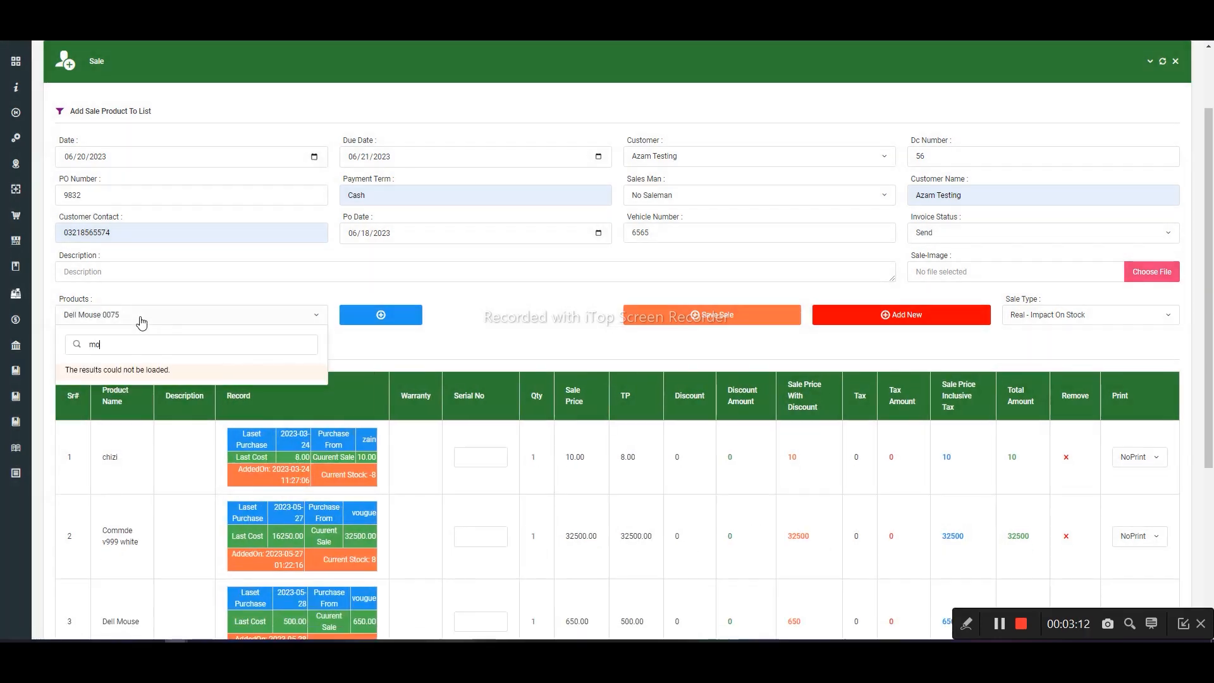
pyautogui.write('use')
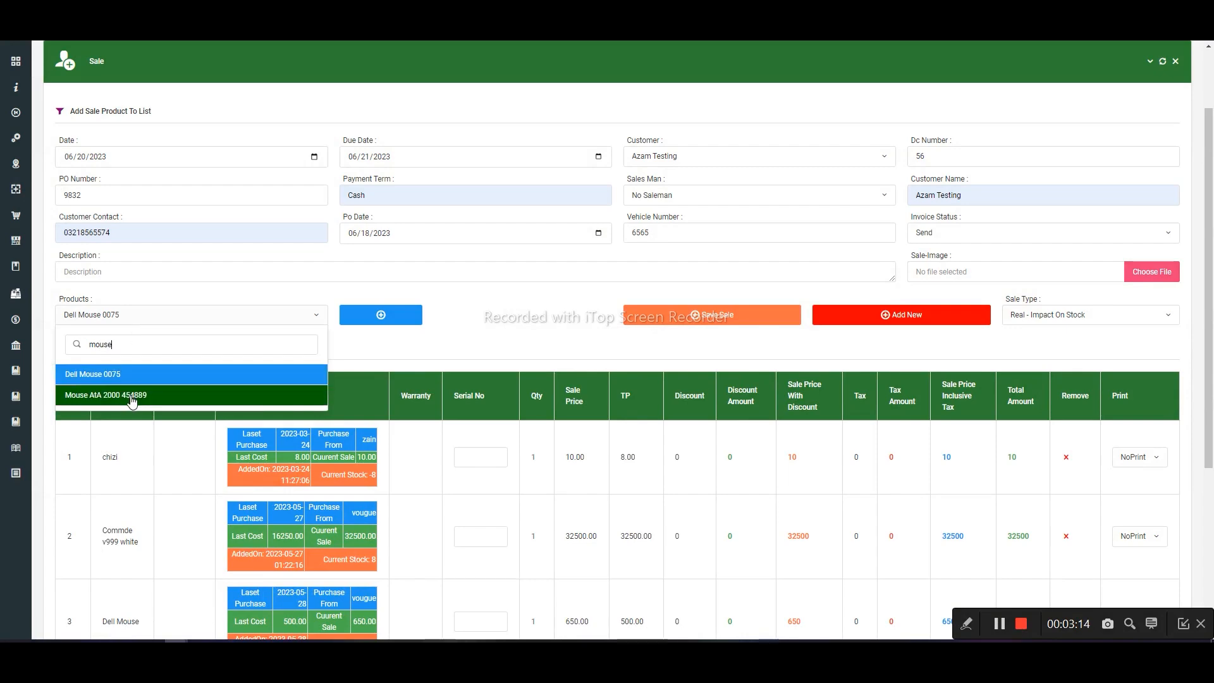
pyautogui.click(131, 401)
pyautogui.scroll(-5, 149, 371)
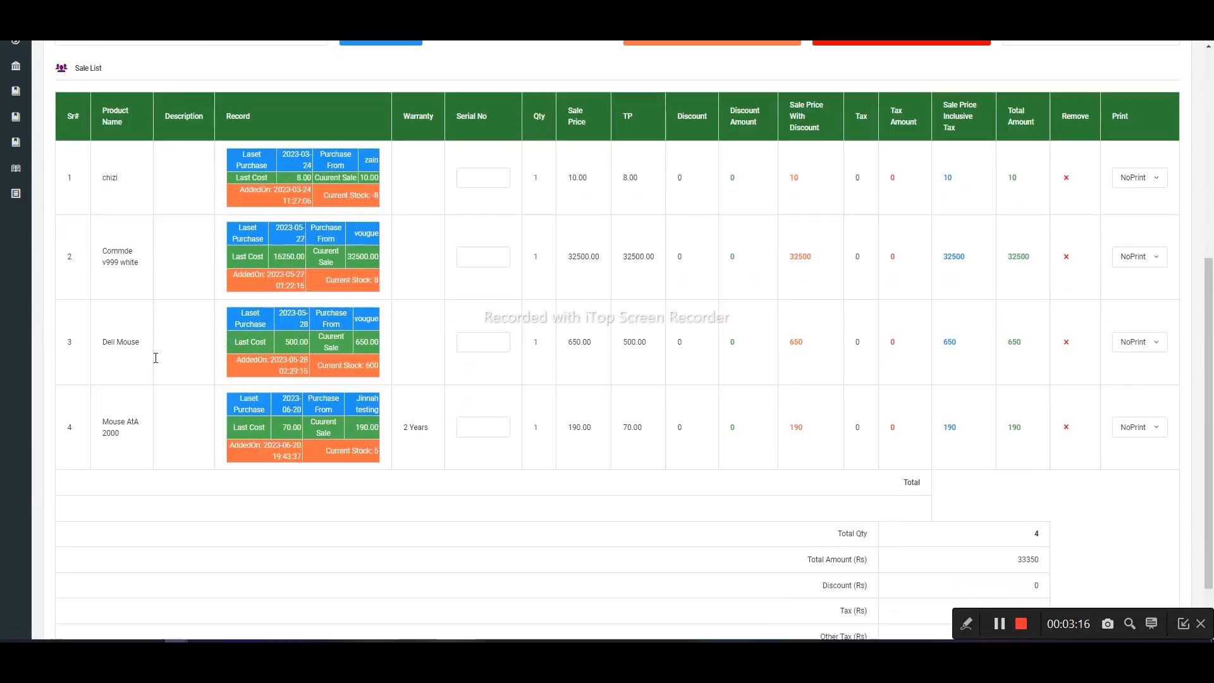
pyautogui.scroll(1, 155, 358)
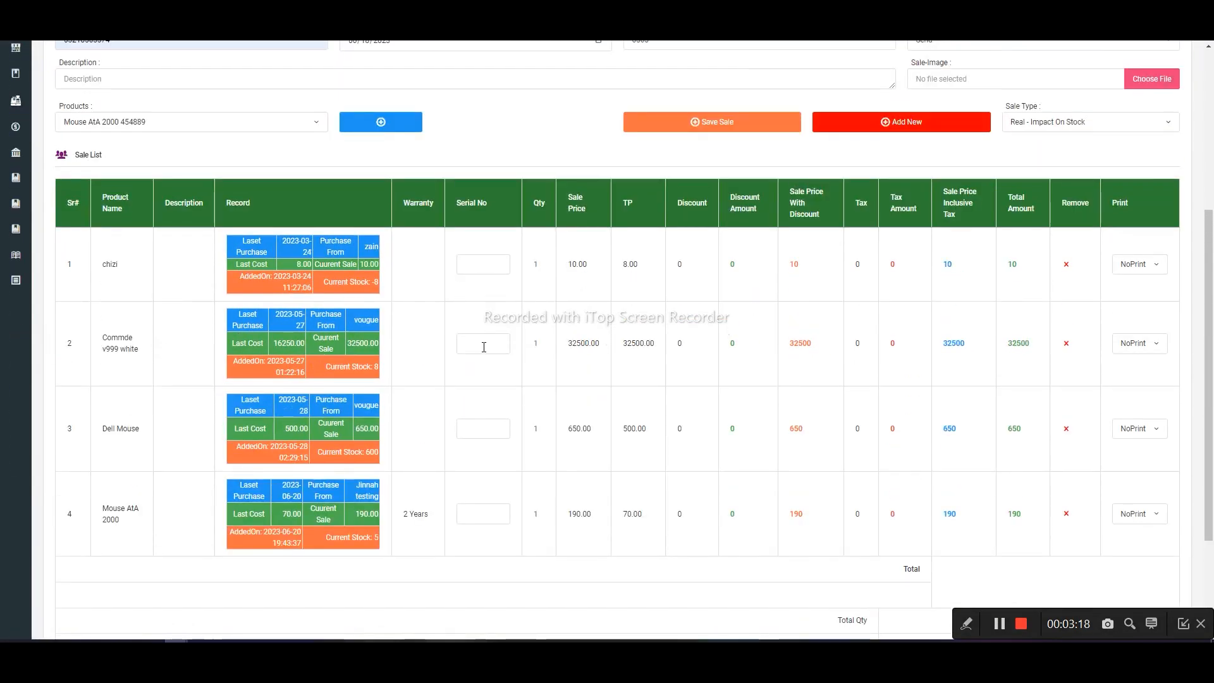
pyautogui.click(484, 504)
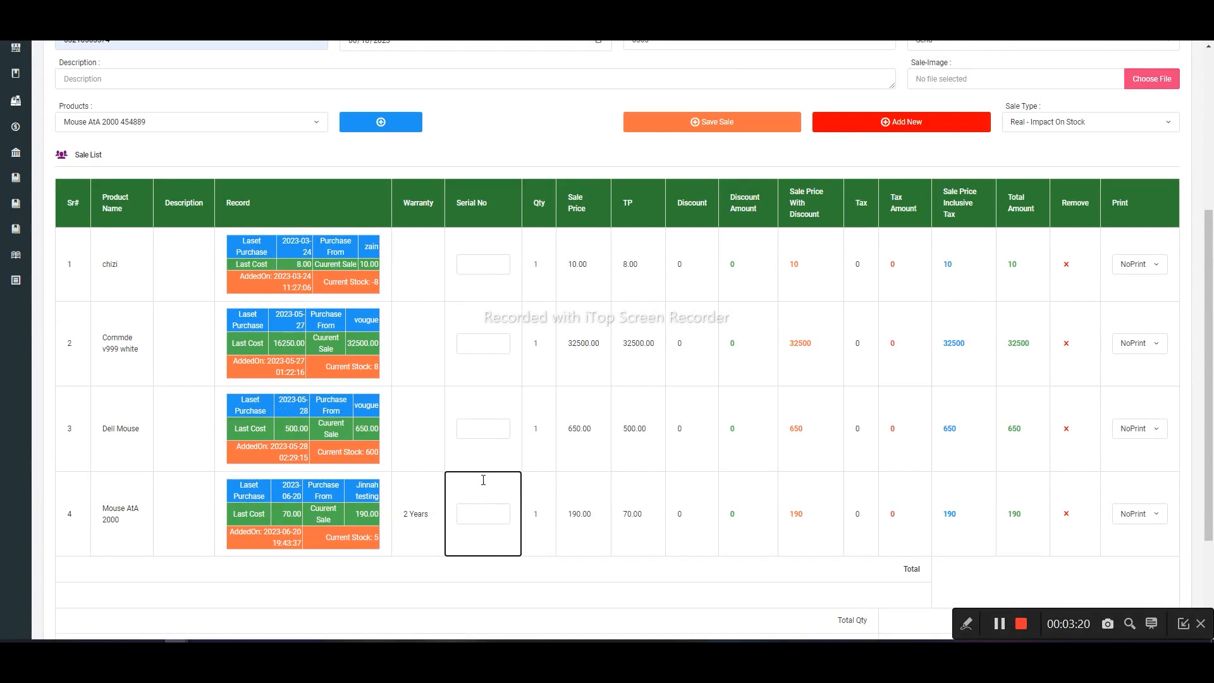
pyautogui.click(410, 259)
pyautogui.click(412, 382)
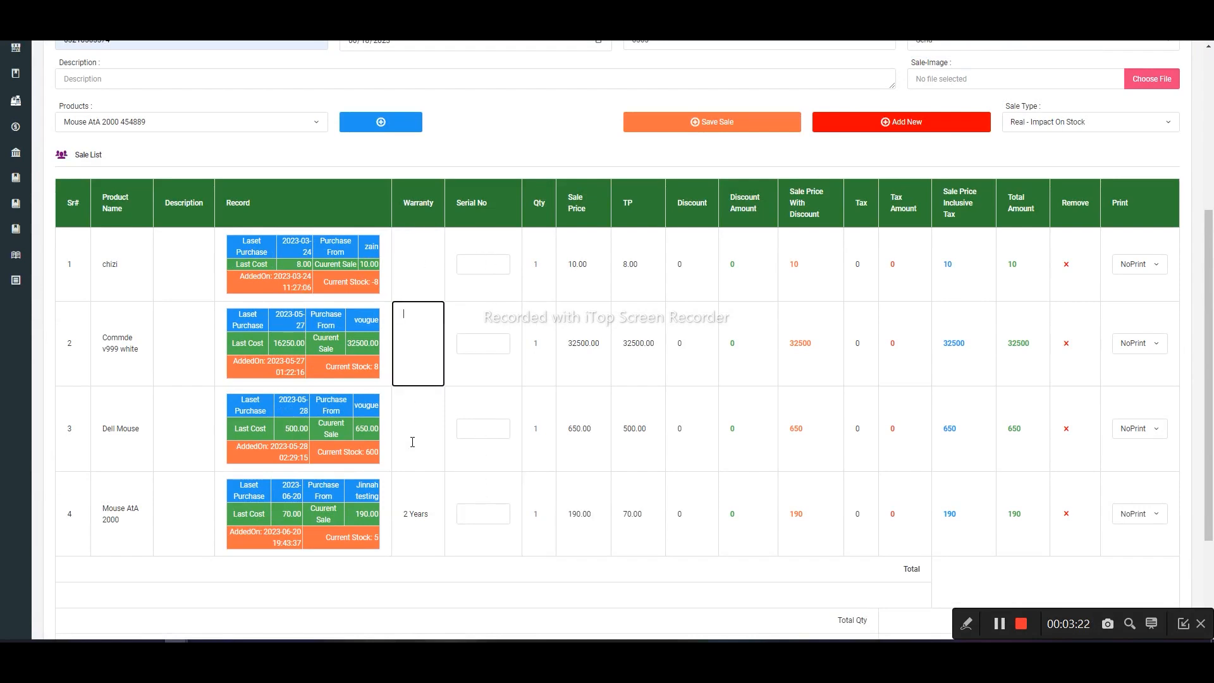
pyautogui.click(411, 438)
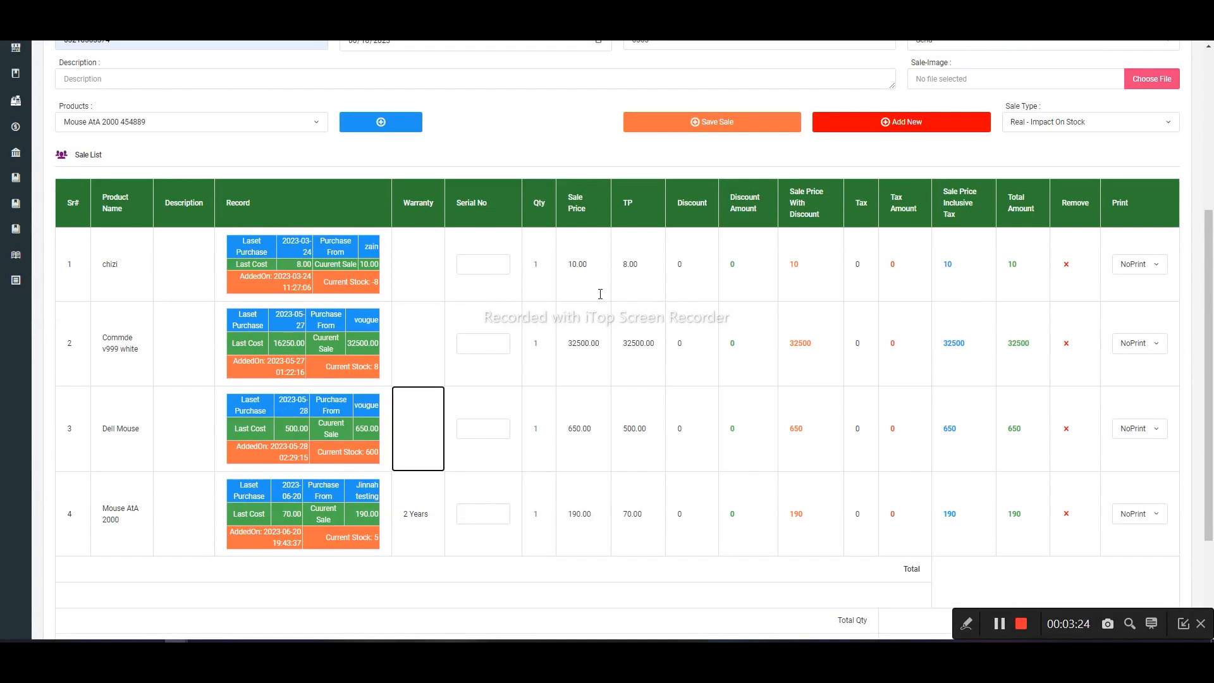
# - Set the sale price of chizi to 1520 and that of Commde v999 white to 3200.00
pyautogui.moveTo(589, 263); pyautogui.dragTo(566, 260)
pyautogui.write('1520')
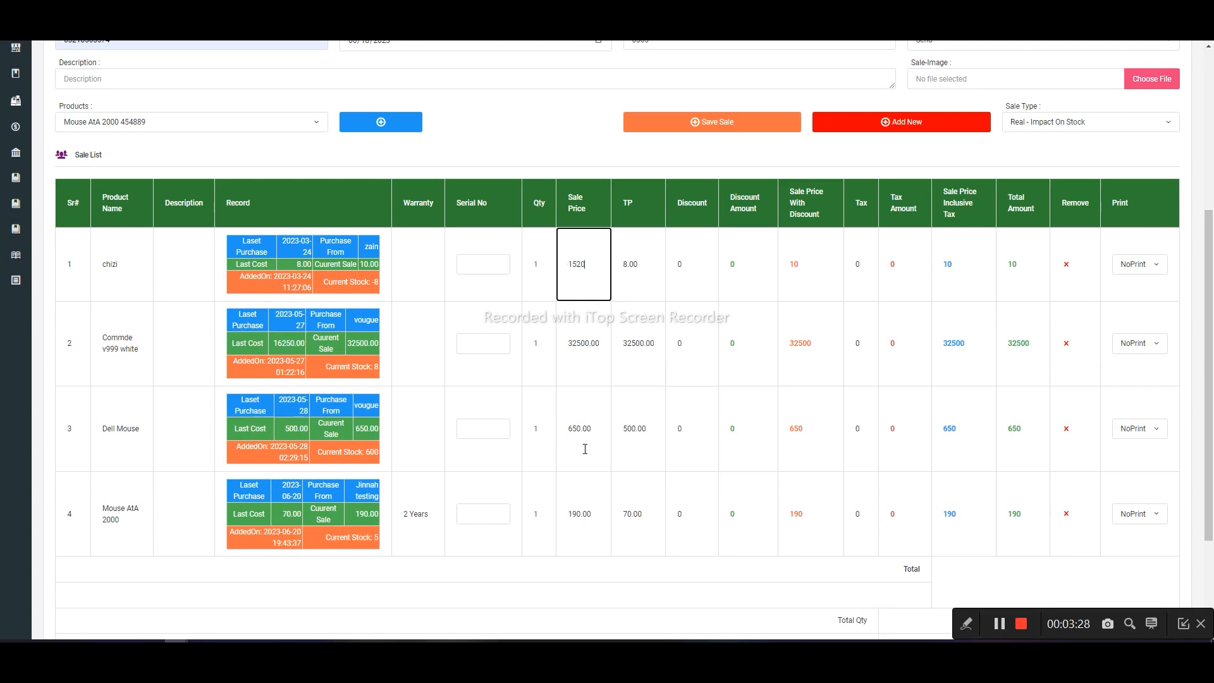
pyautogui.click(583, 344)
pyautogui.press('BackSpace')
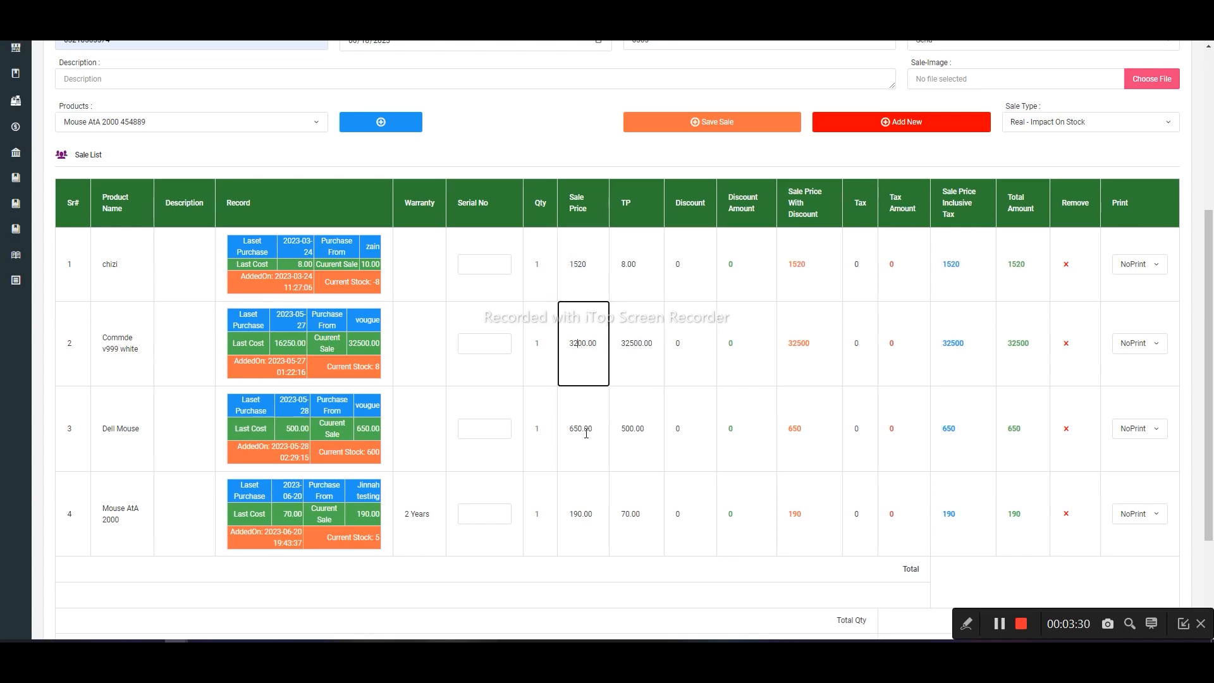
pyautogui.click(590, 626)
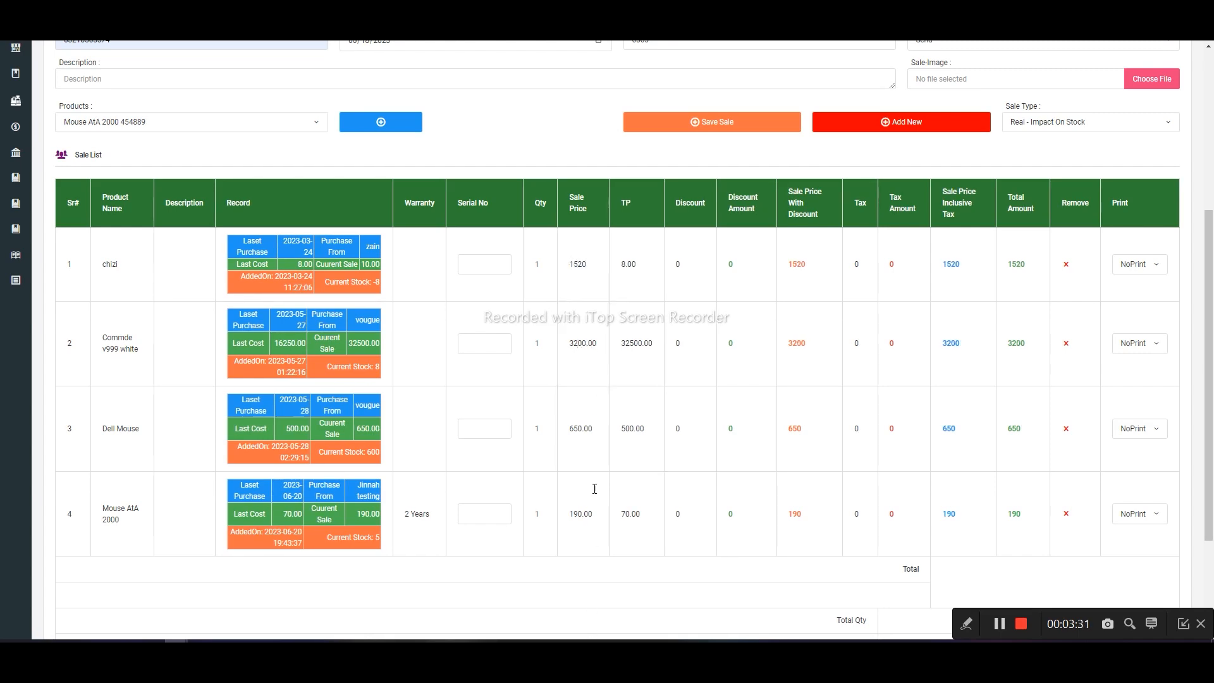
pyautogui.click(704, 276)
pyautogui.click(706, 378)
pyautogui.click(707, 452)
pyautogui.click(706, 503)
# - Set the TP of Commde v999 white in the sale list to 3200.00
pyautogui.moveTo(639, 265); pyautogui.dragTo(611, 263)
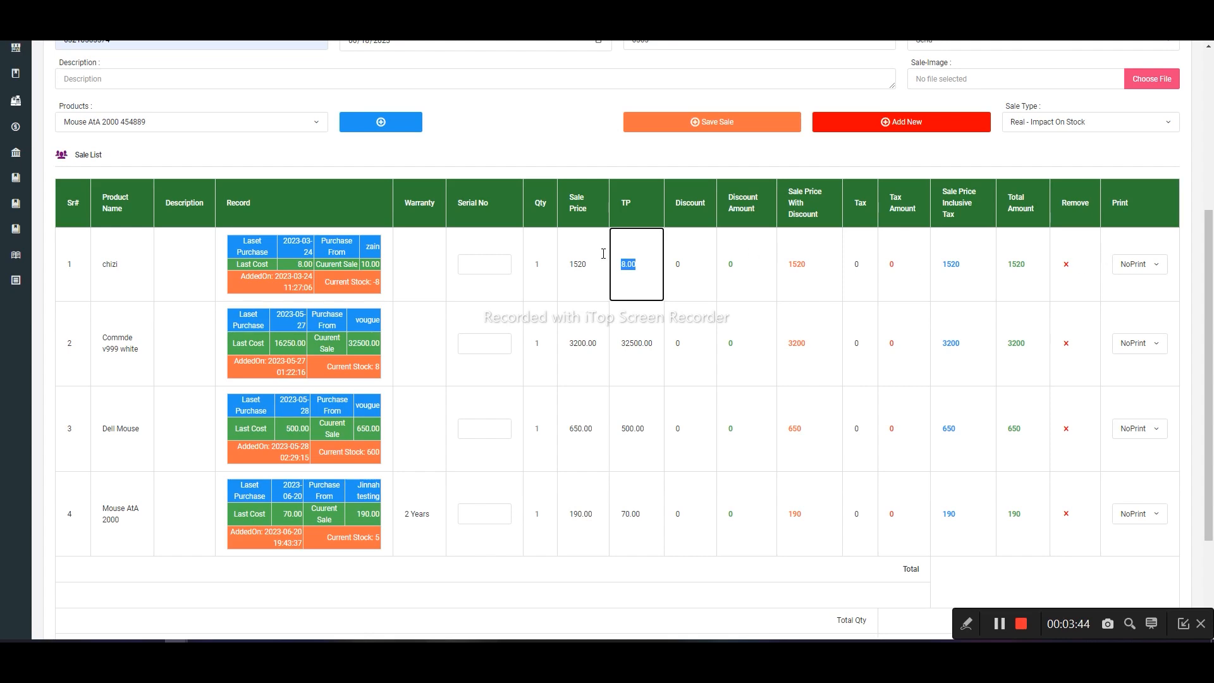
pyautogui.click(640, 337)
pyautogui.press('BackSpace')
pyautogui.press('BackSpace')
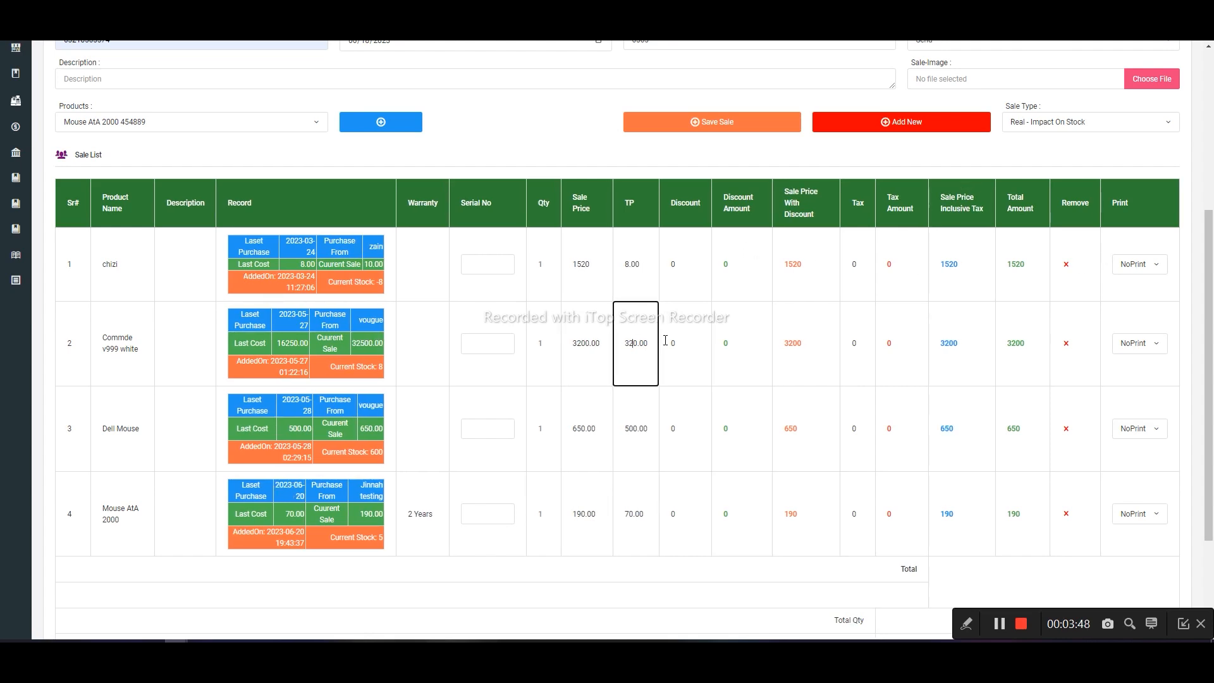
pyautogui.write('0')
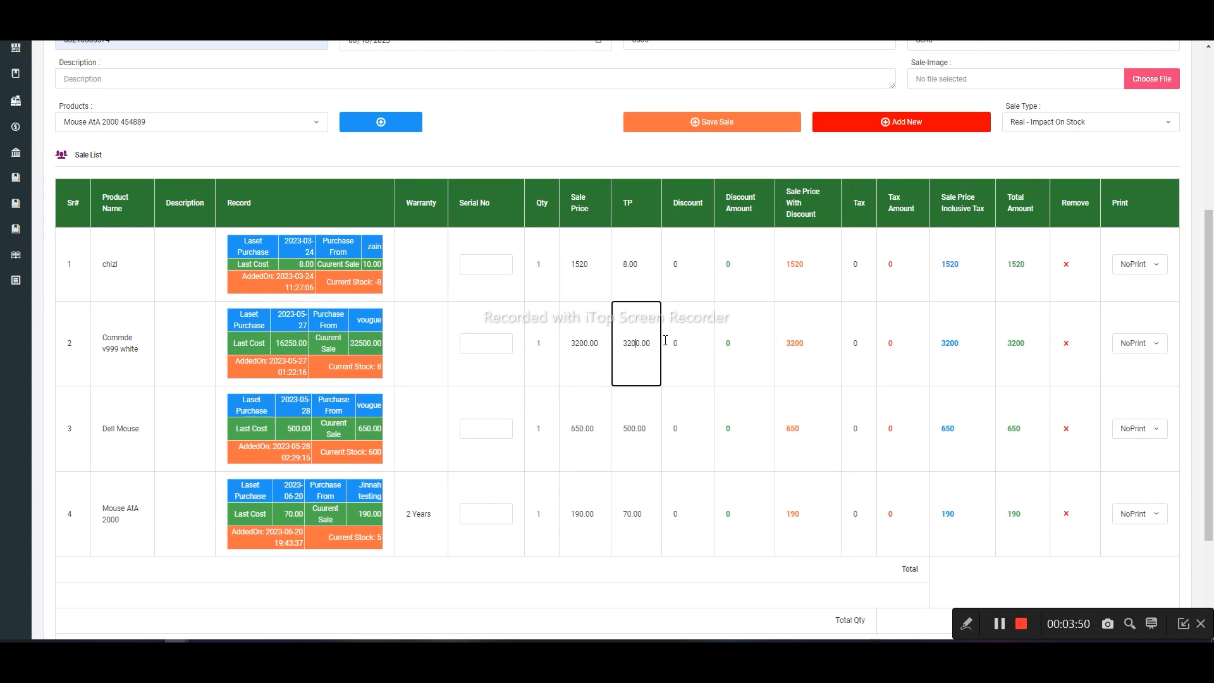
# - Set the print option of chizi, Commde v999 white and Mouse AtA 2000 to Print
pyautogui.click(1141, 271)
pyautogui.click(1132, 345)
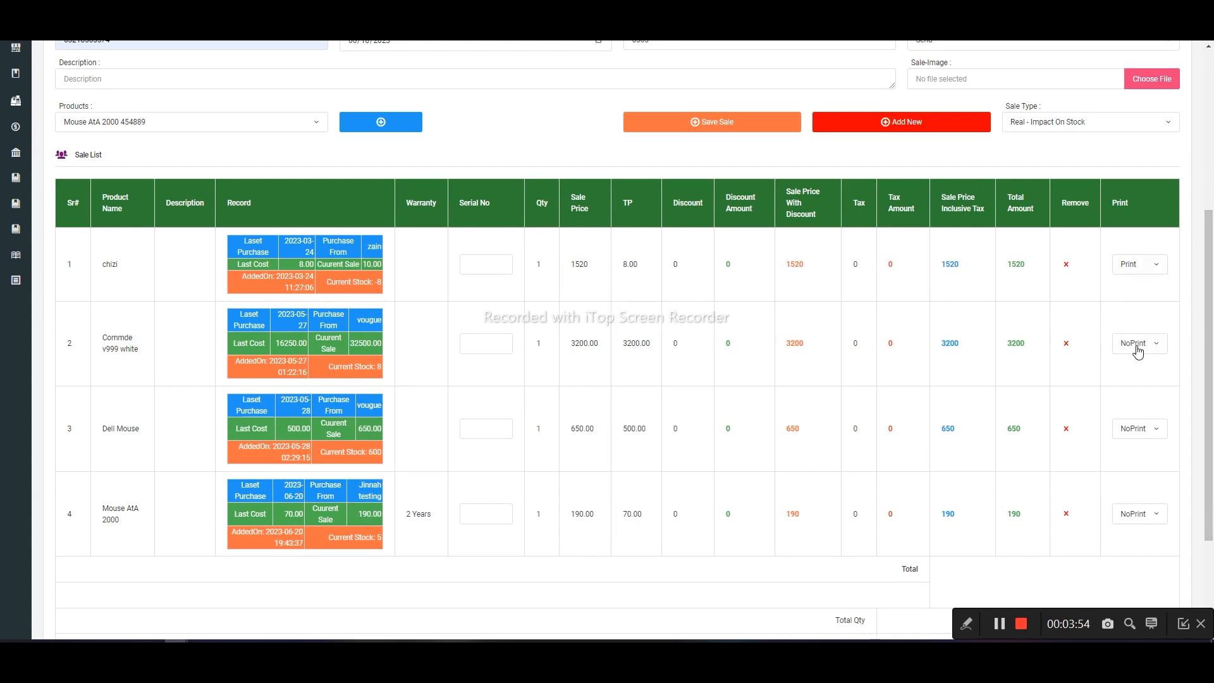
pyautogui.click(1138, 344)
pyautogui.click(1145, 425)
pyautogui.click(1138, 513)
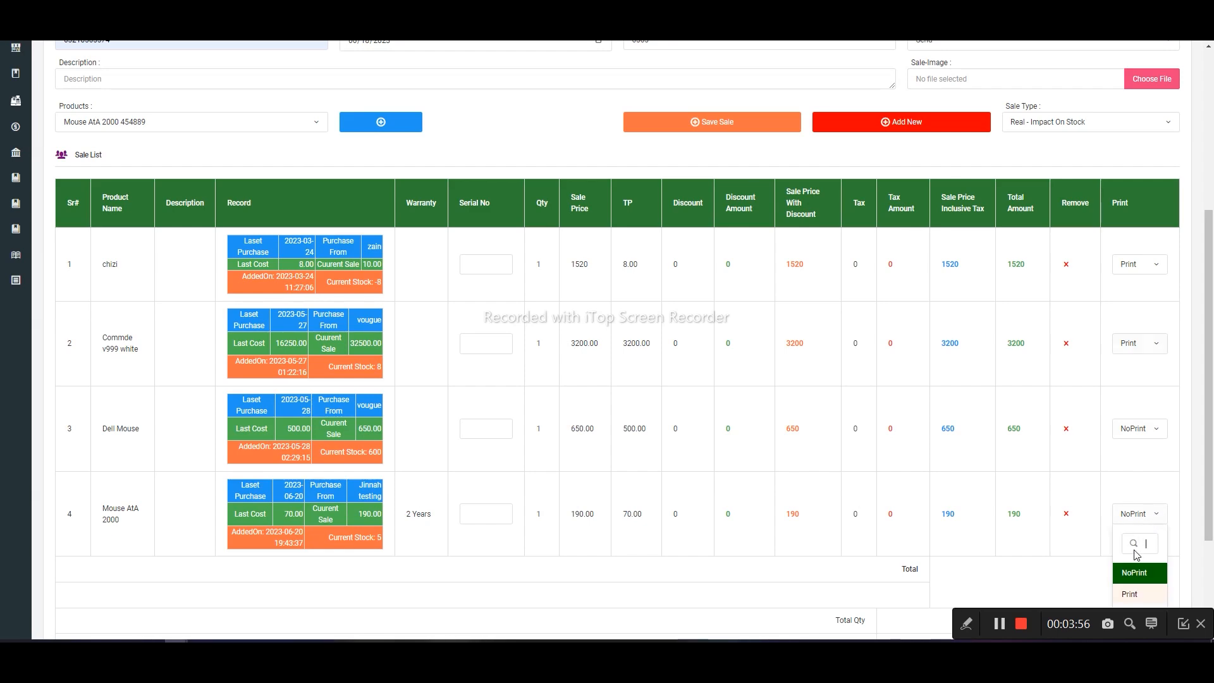
pyautogui.click(1131, 590)
# - Set the sale quantities to 51 for chizi, 52 for Commde v999 white, 96 for Dell Mouse and 69 for Mouse AtA 2000
pyautogui.scroll(-3, 717, 579)
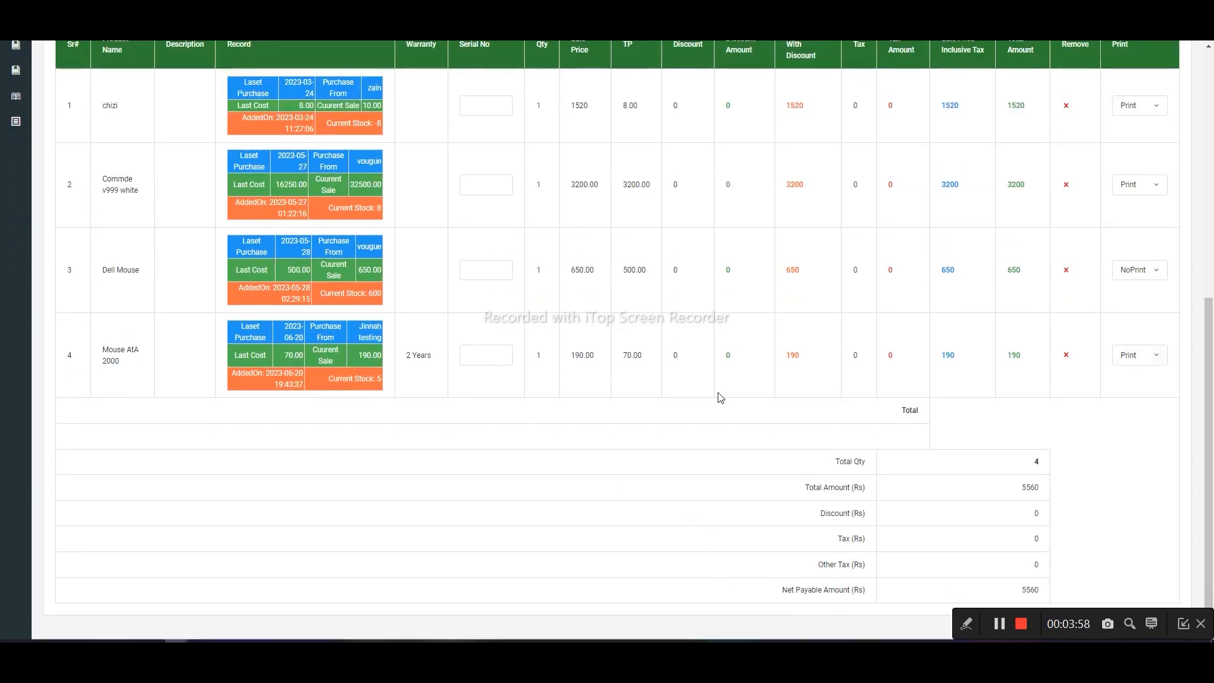
pyautogui.scroll(3, 756, 372)
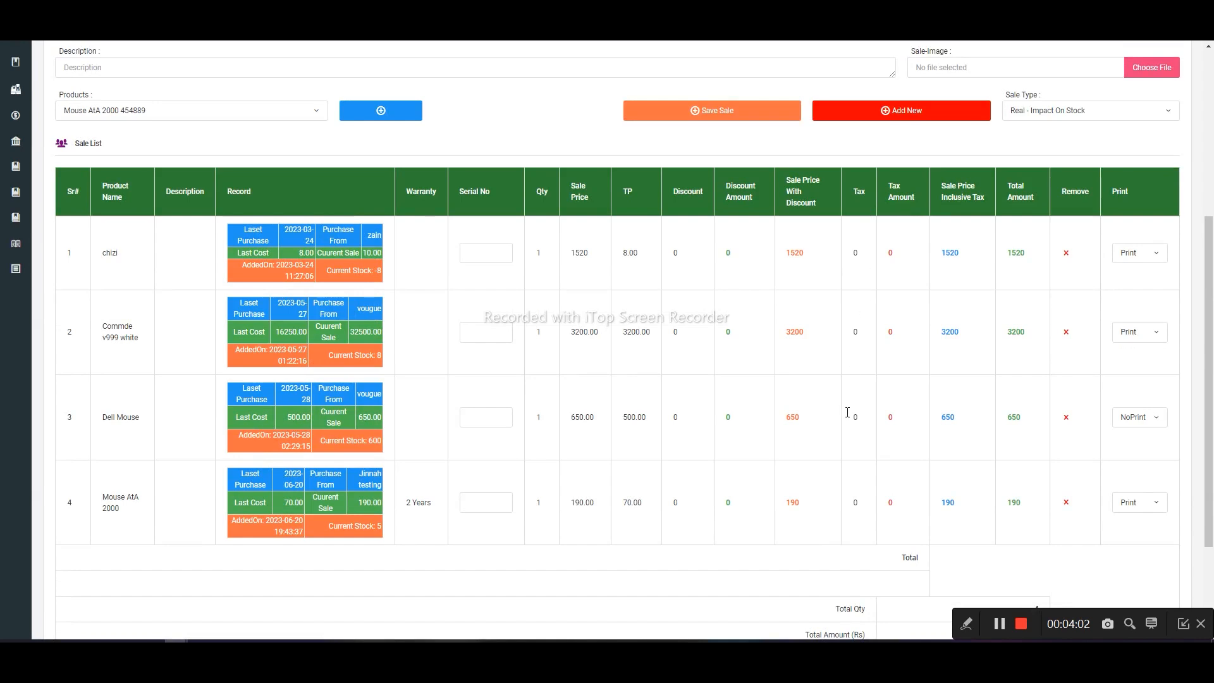
pyautogui.scroll(-2, 847, 412)
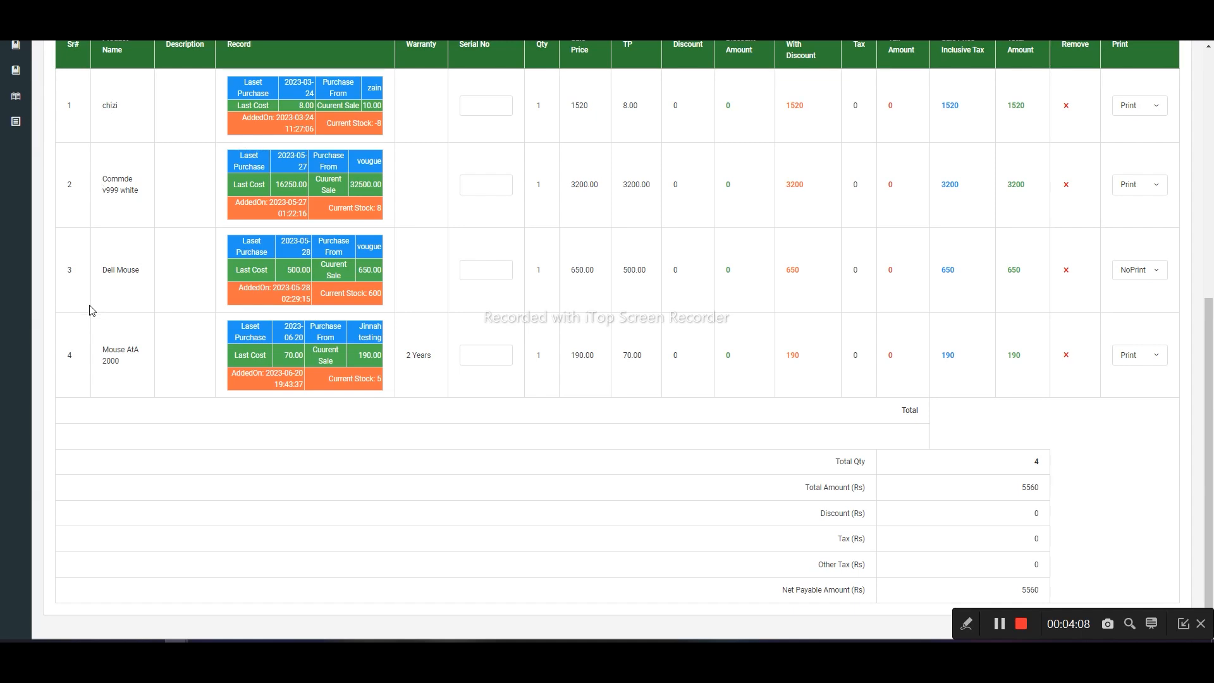
pyautogui.doubleClick(529, 107)
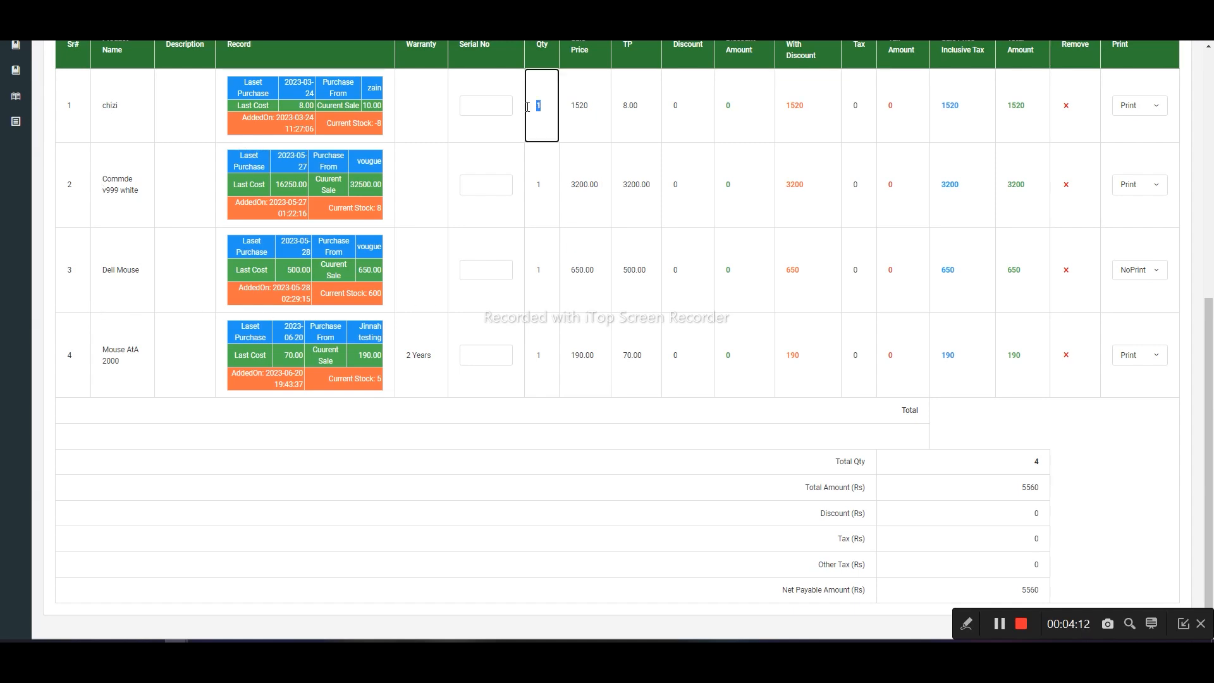
pyautogui.doubleClick(551, 200)
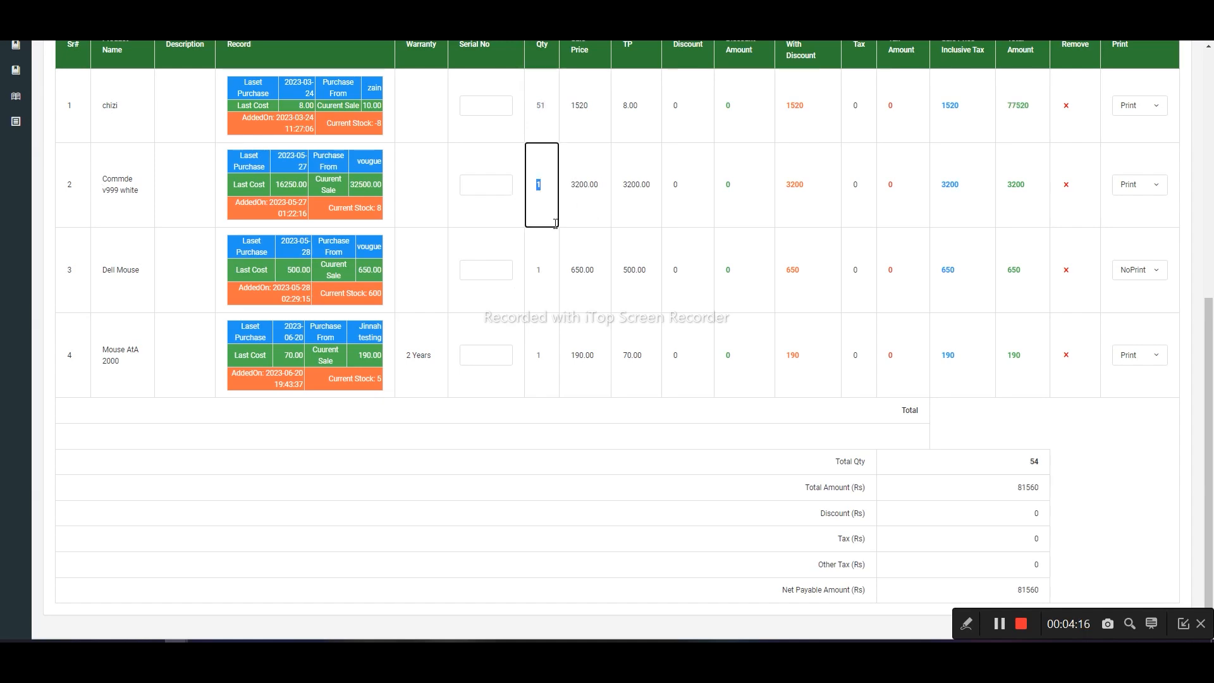
pyautogui.write('52')
pyautogui.click(540, 286)
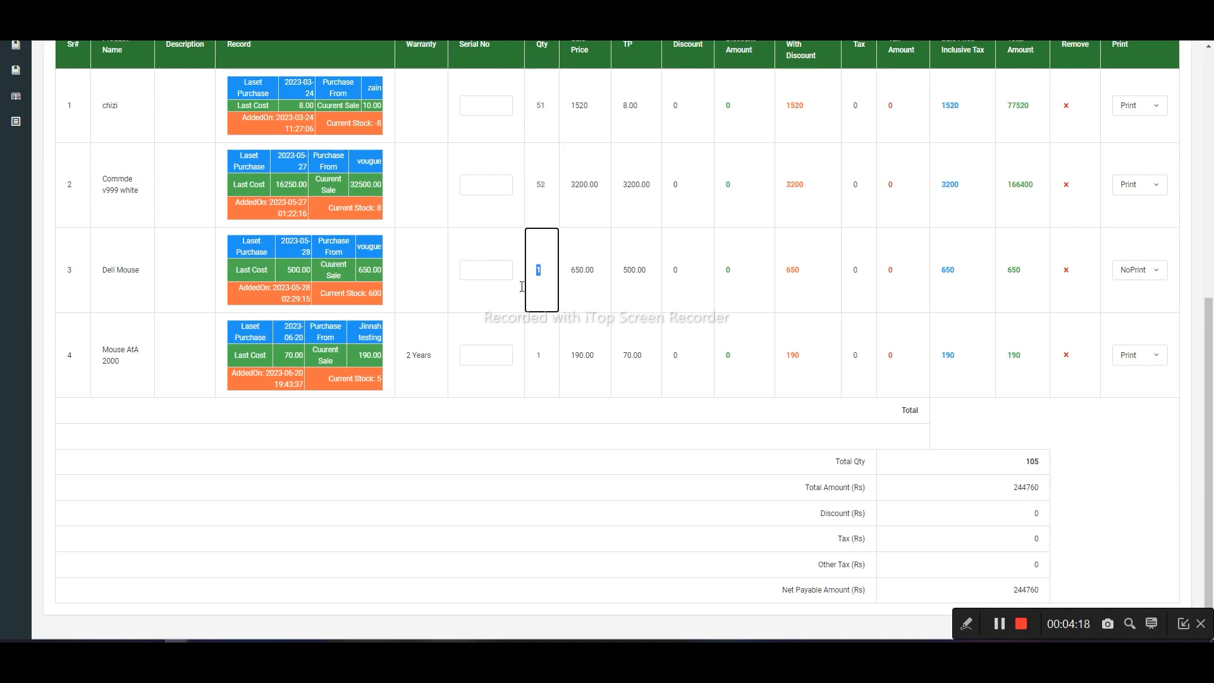
pyautogui.write('96')
pyautogui.click(535, 346)
pyautogui.write('69')
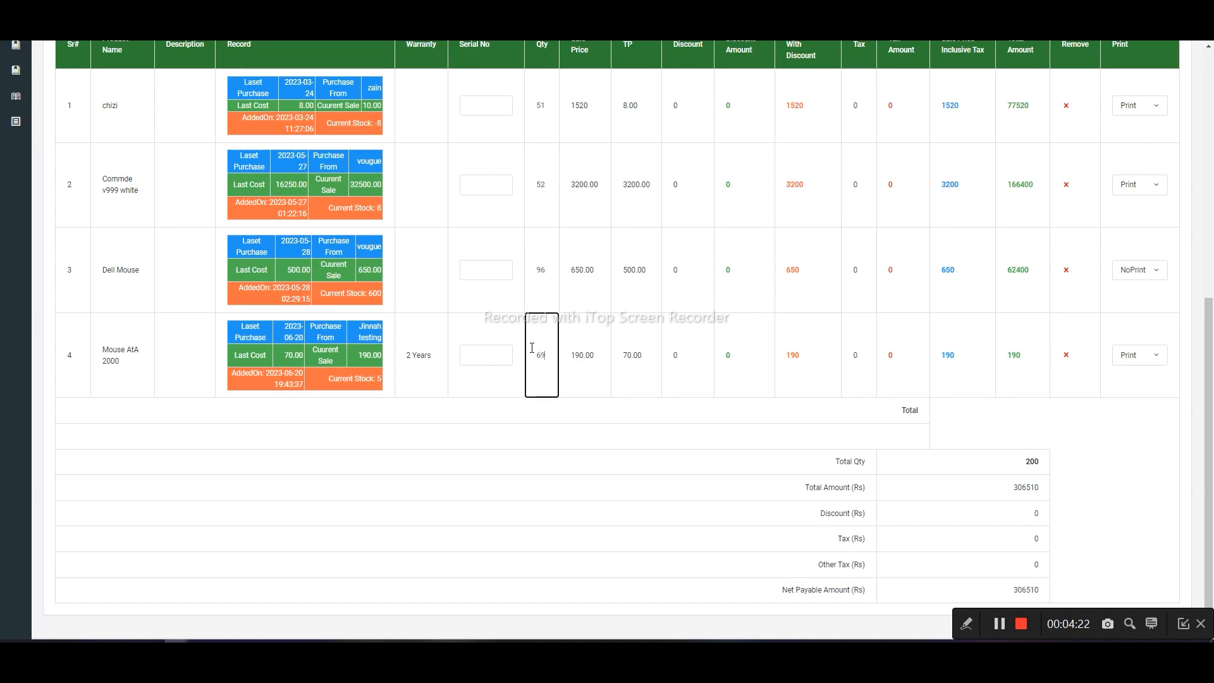
pyautogui.click(555, 484)
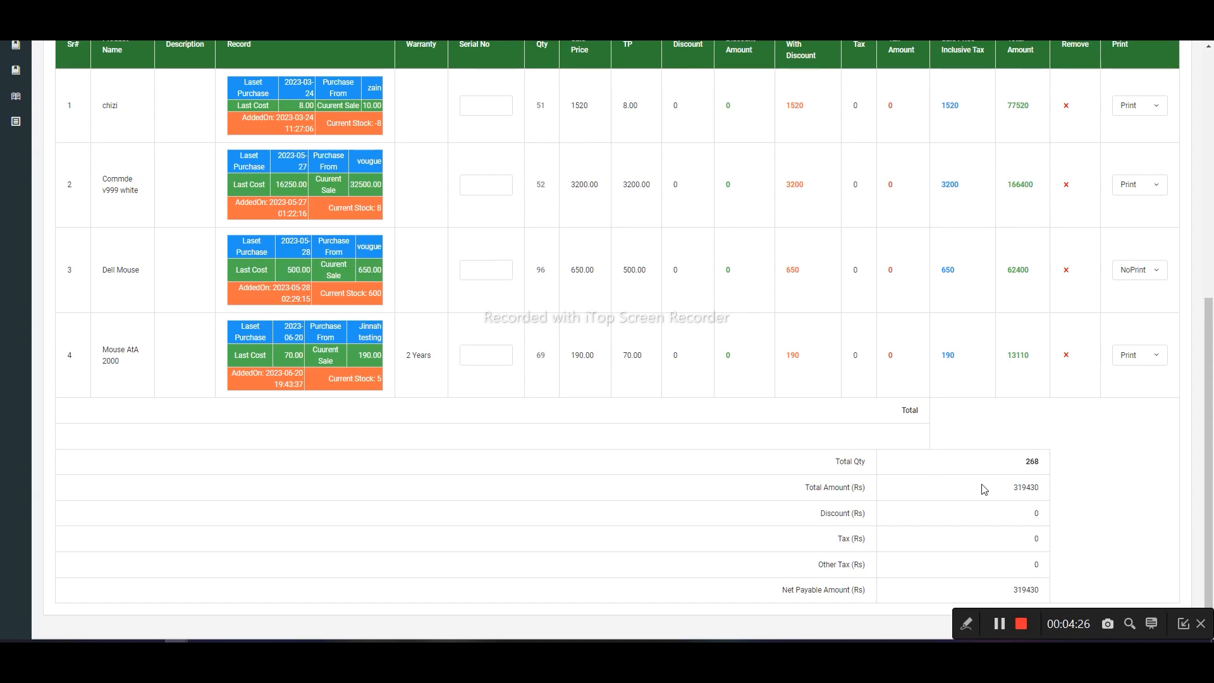
# - Set the print option of Dell Mouse in the sale list to Print
pyautogui.moveTo(1165, 623); pyautogui.dragTo(783, 619)
pyautogui.scroll(2, 1166, 371)
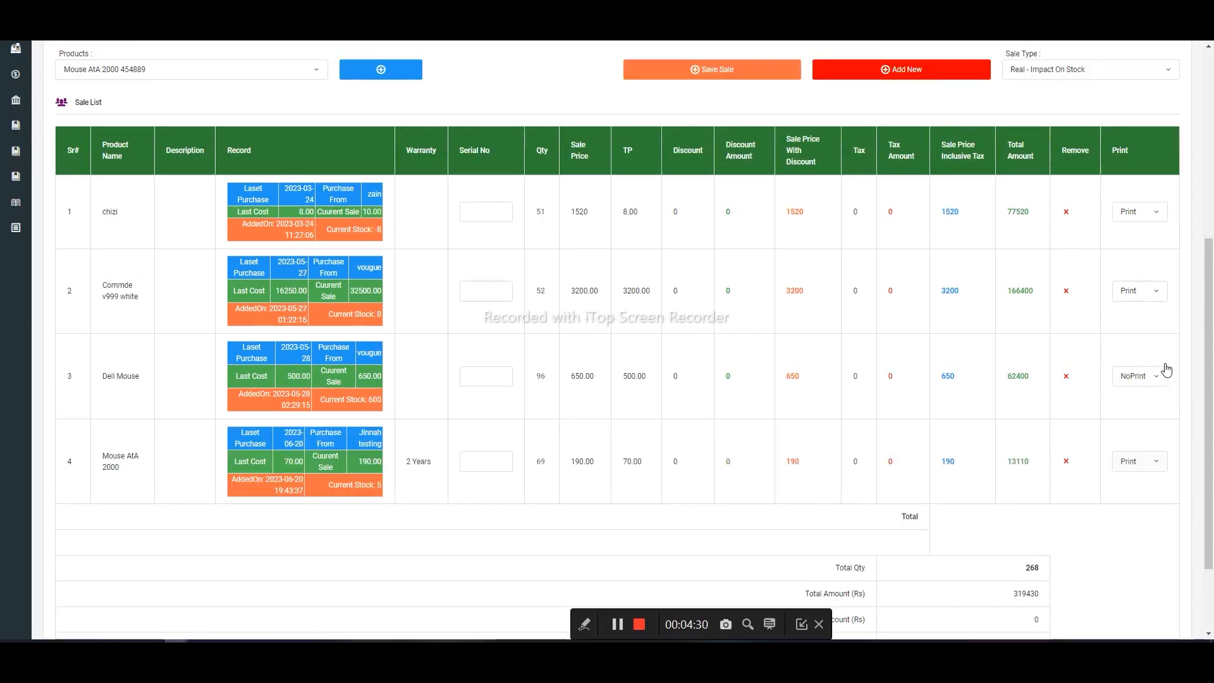
pyautogui.scroll(-2, 1165, 371)
pyautogui.click(1148, 272)
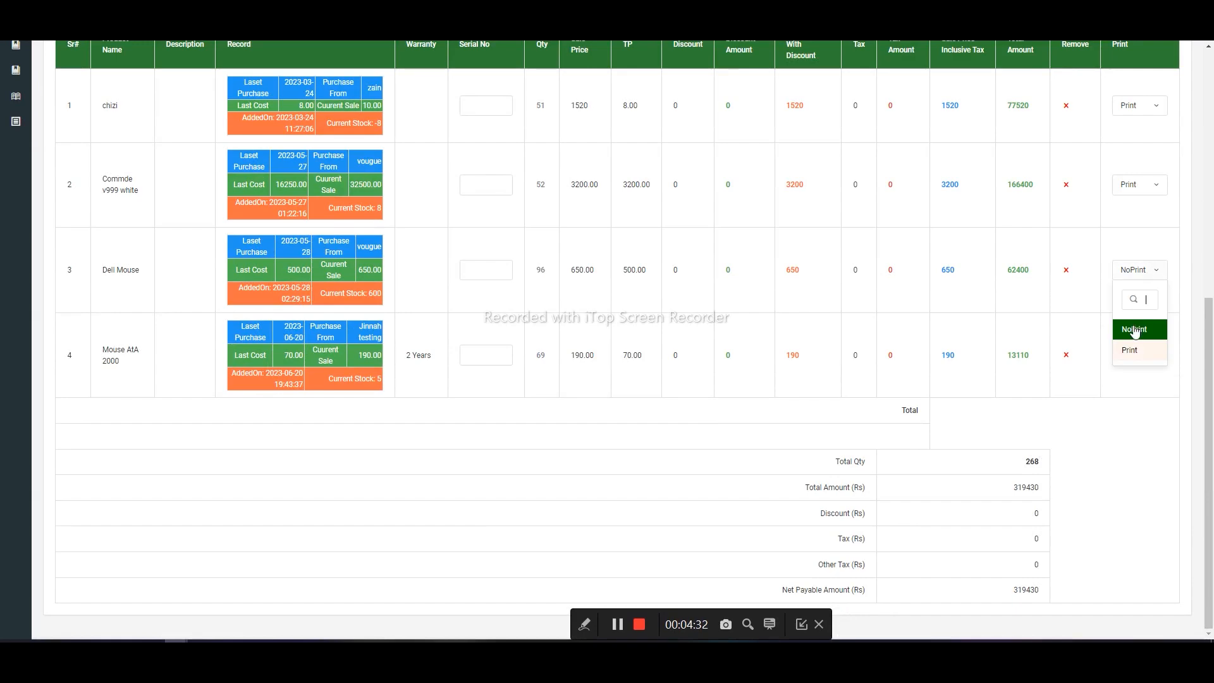
pyautogui.click(1132, 350)
pyautogui.click(1143, 197)
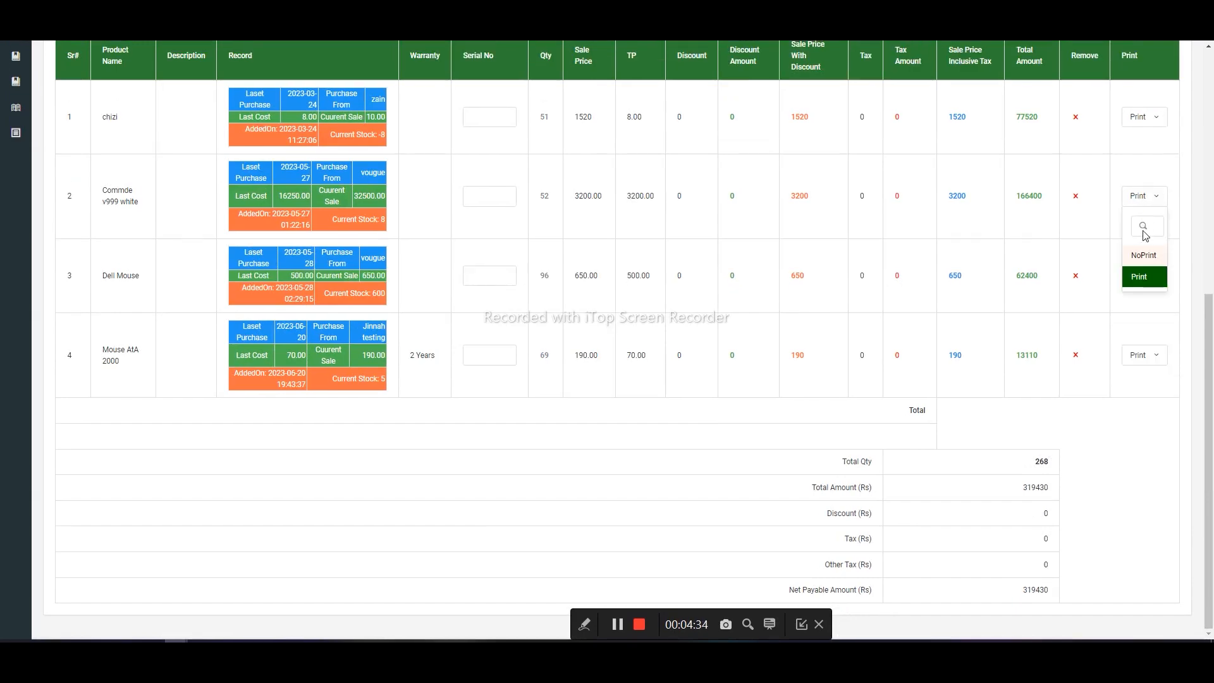
pyautogui.click(1132, 430)
pyautogui.scroll(5, 1132, 434)
pyautogui.scroll(-2, 680, 281)
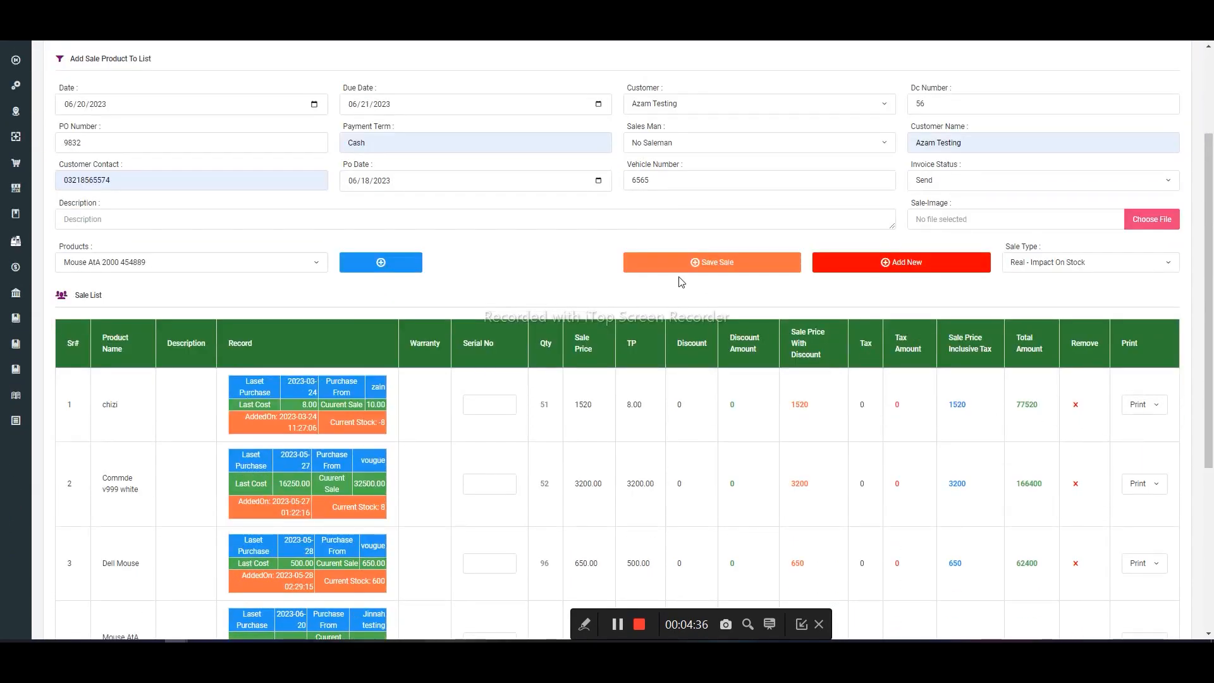
pyautogui.click(688, 263)
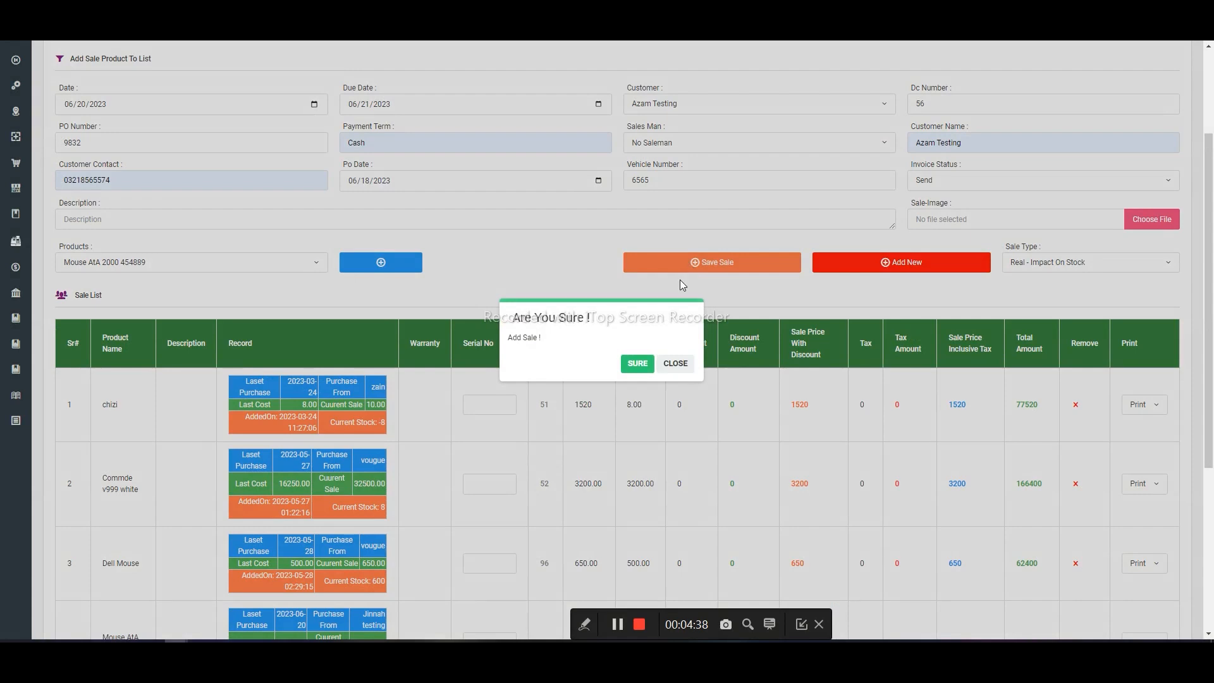
pyautogui.click(675, 362)
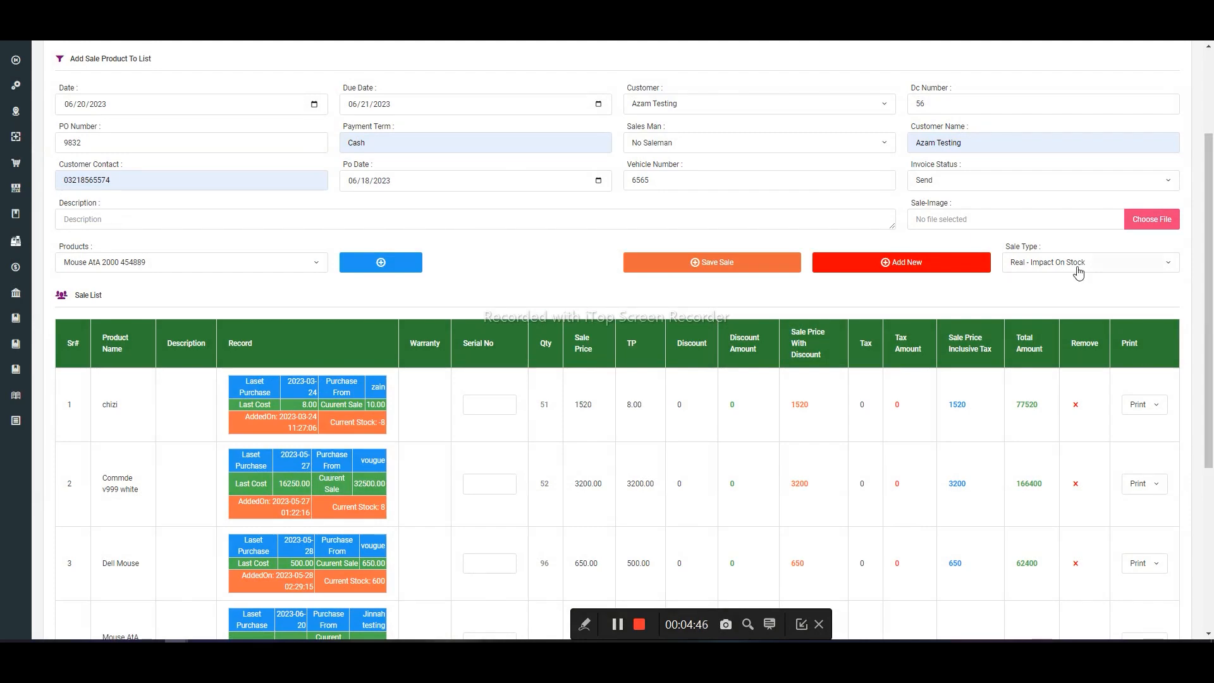
# - Switch the sale type to Dummy and back to Real - Impact On Stock
pyautogui.click(1098, 271)
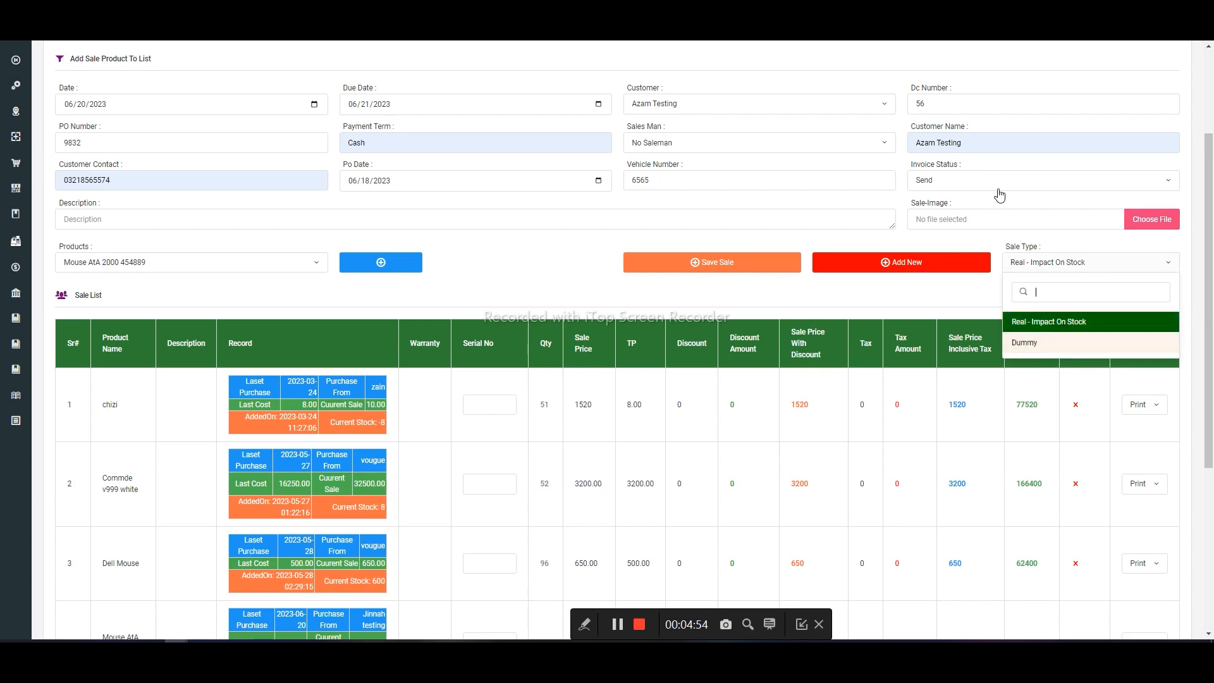
pyautogui.click(1094, 324)
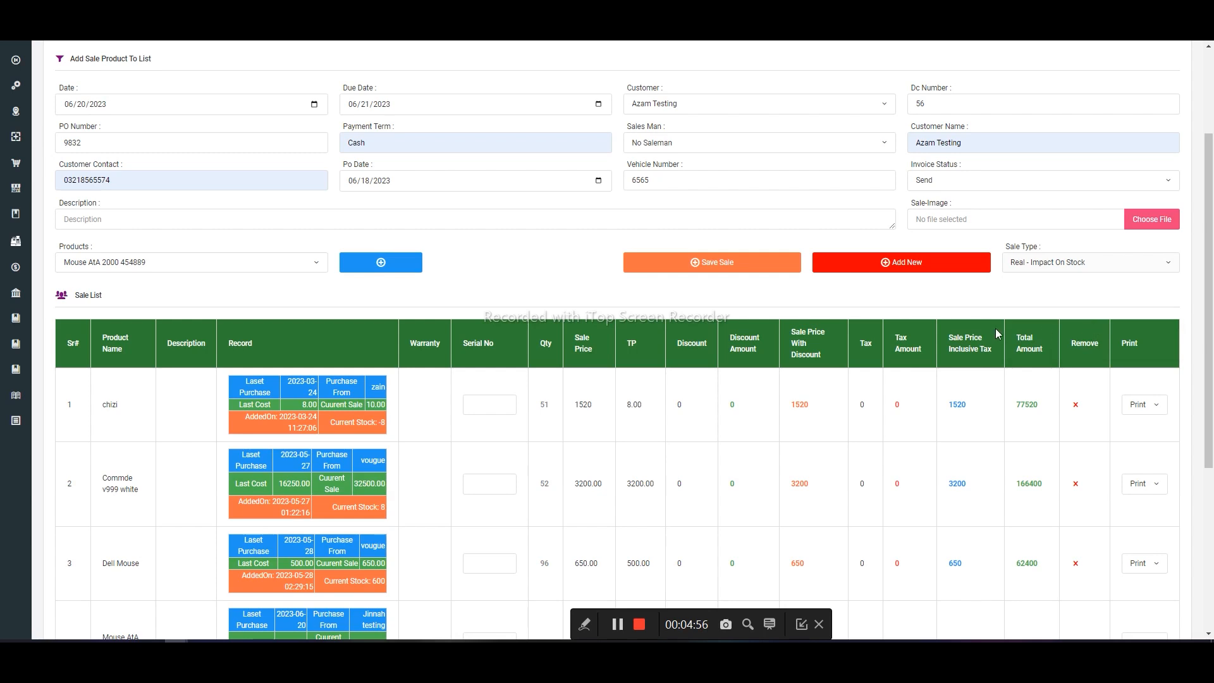
pyautogui.click(1032, 264)
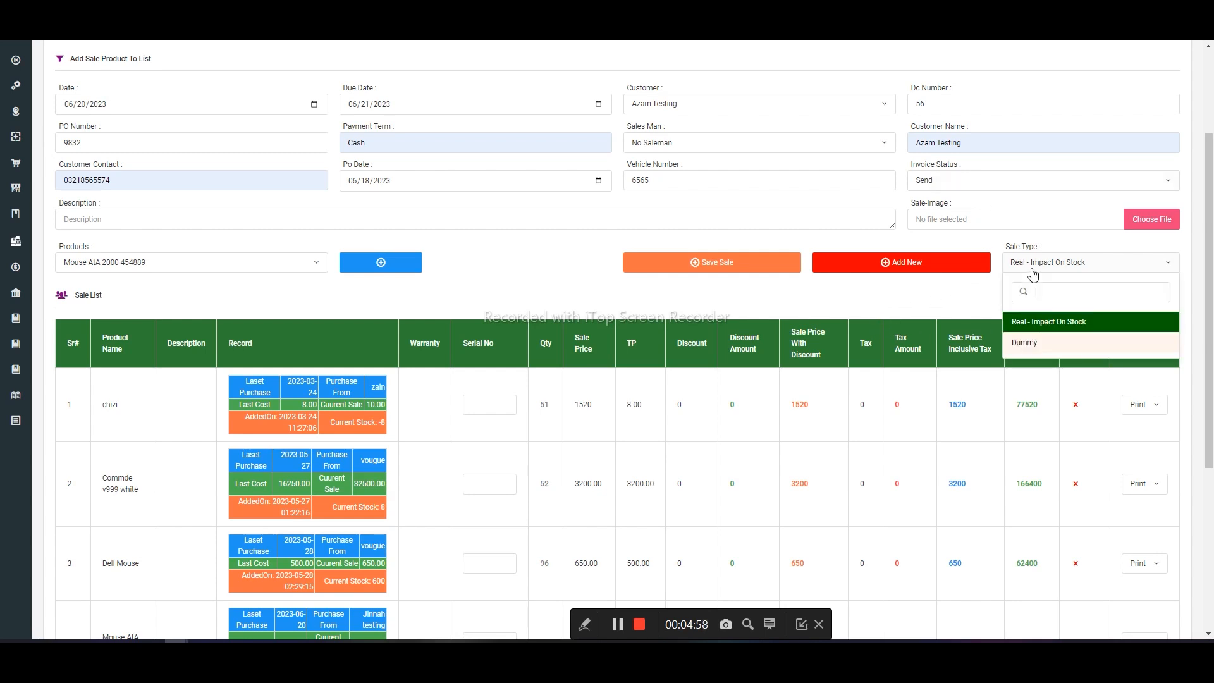
pyautogui.click(1035, 343)
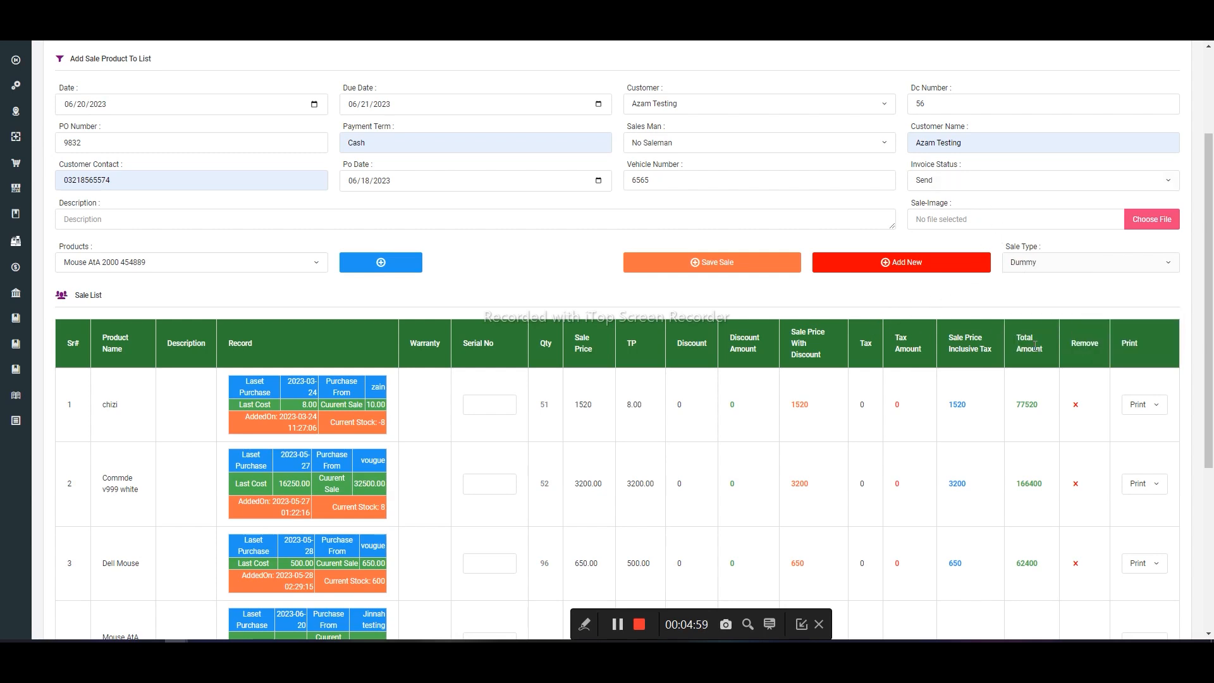
pyautogui.click(1047, 263)
pyautogui.click(1033, 323)
# - Save the sale and confirm adding it
pyautogui.click(741, 257)
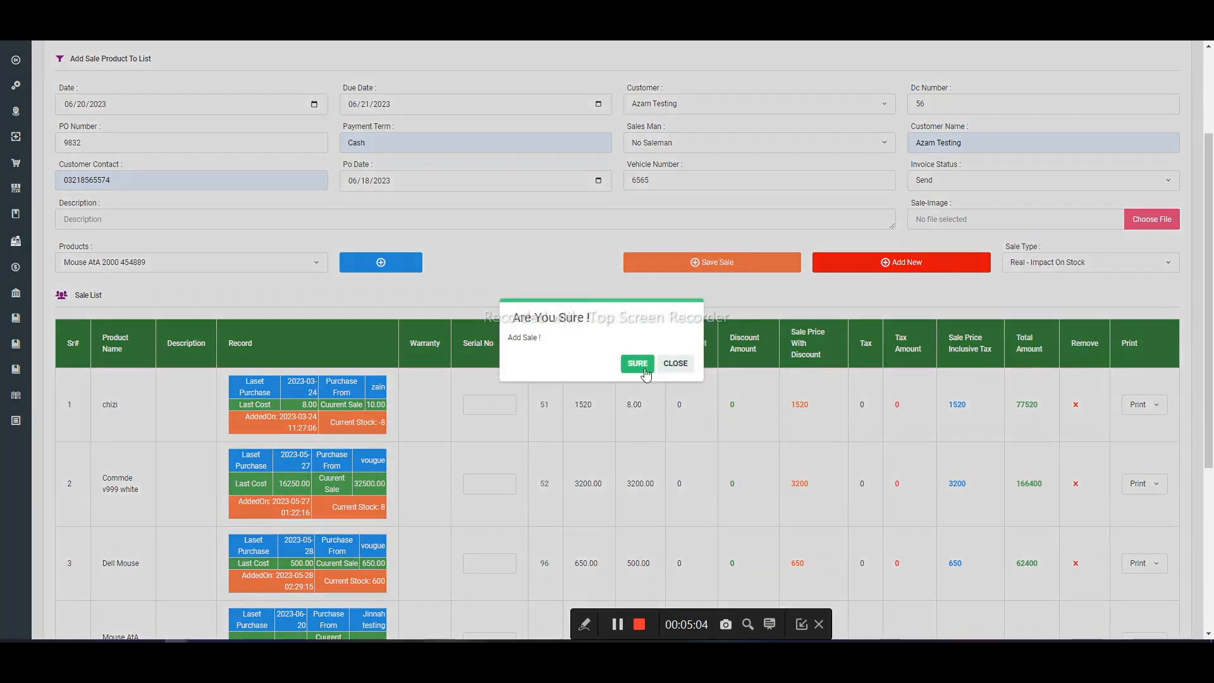
pyautogui.click(634, 373)
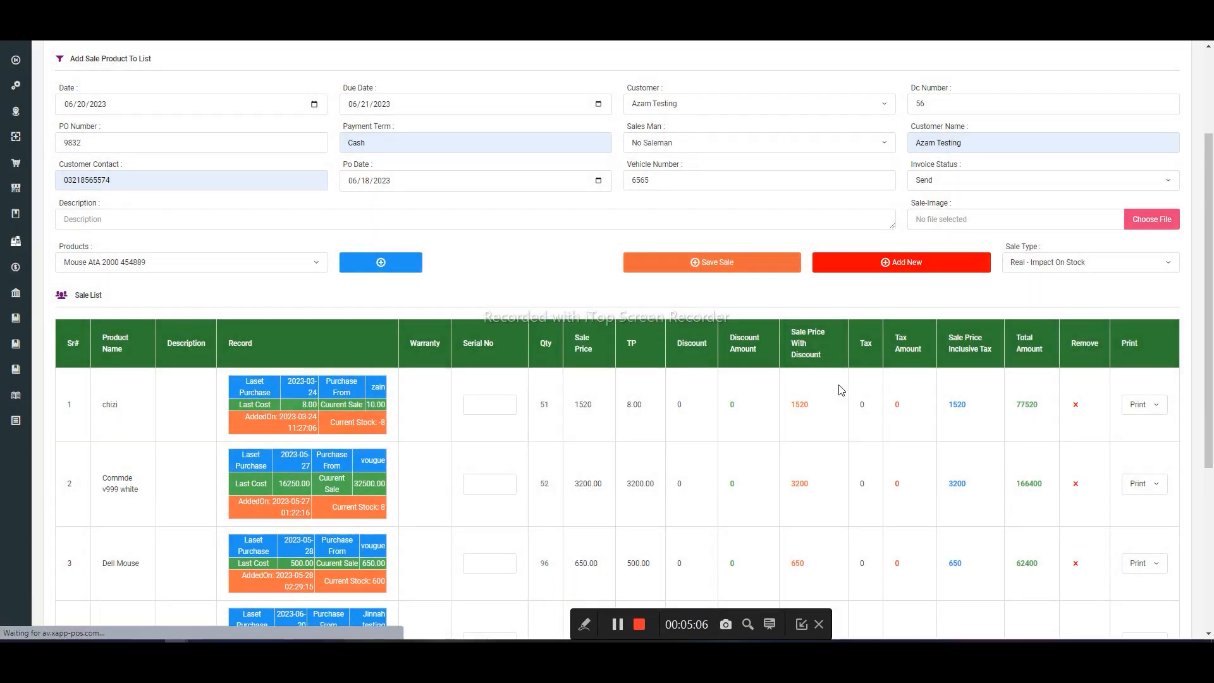
pyautogui.scroll(-5, 841, 392)
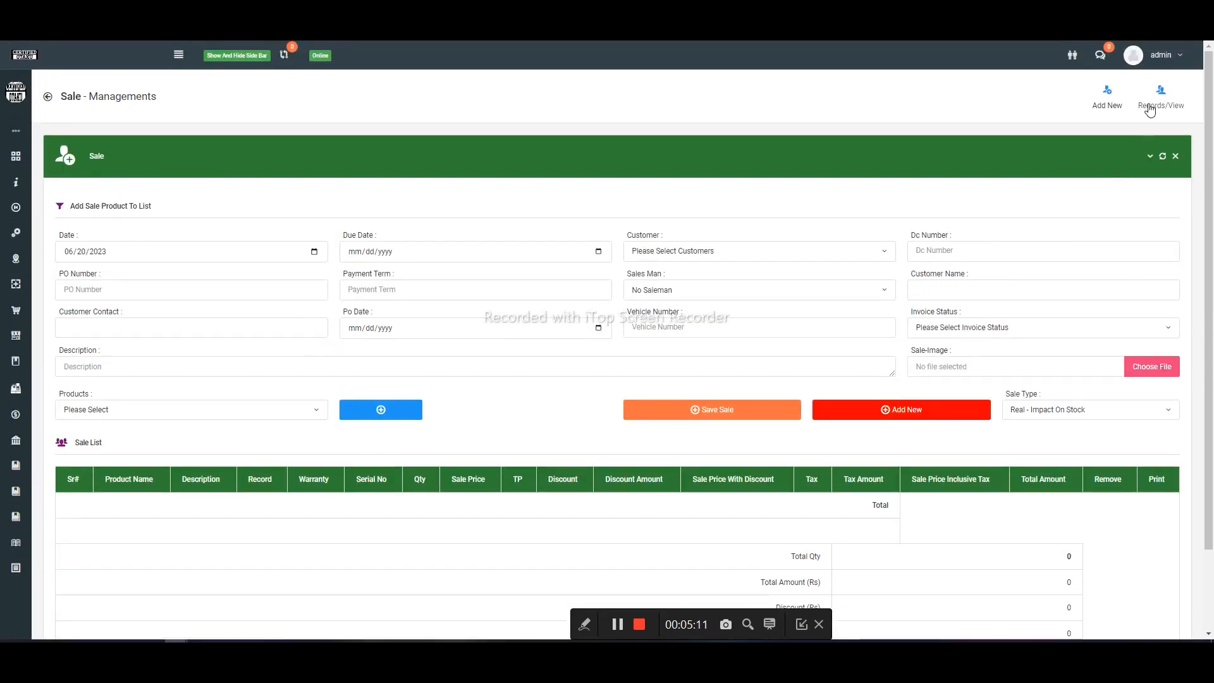
# - Open the sale records and search them for the customer of the saved sale
pyautogui.click(1150, 110)
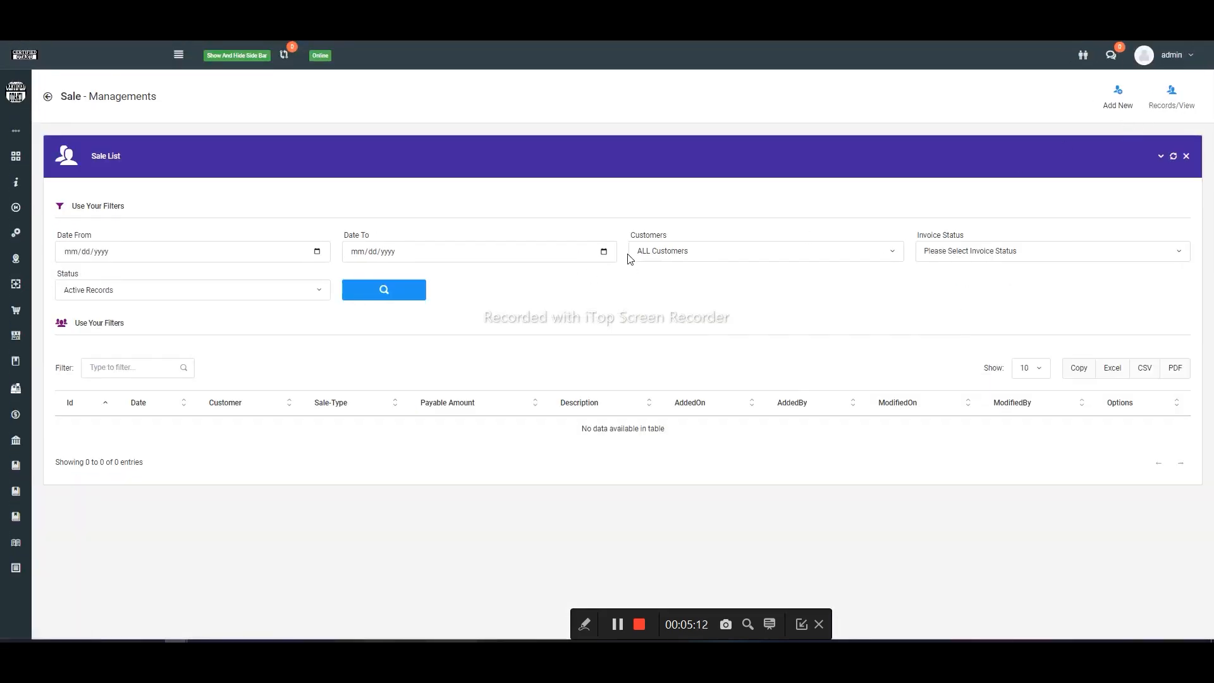
pyautogui.click(702, 253)
pyautogui.write('azam')
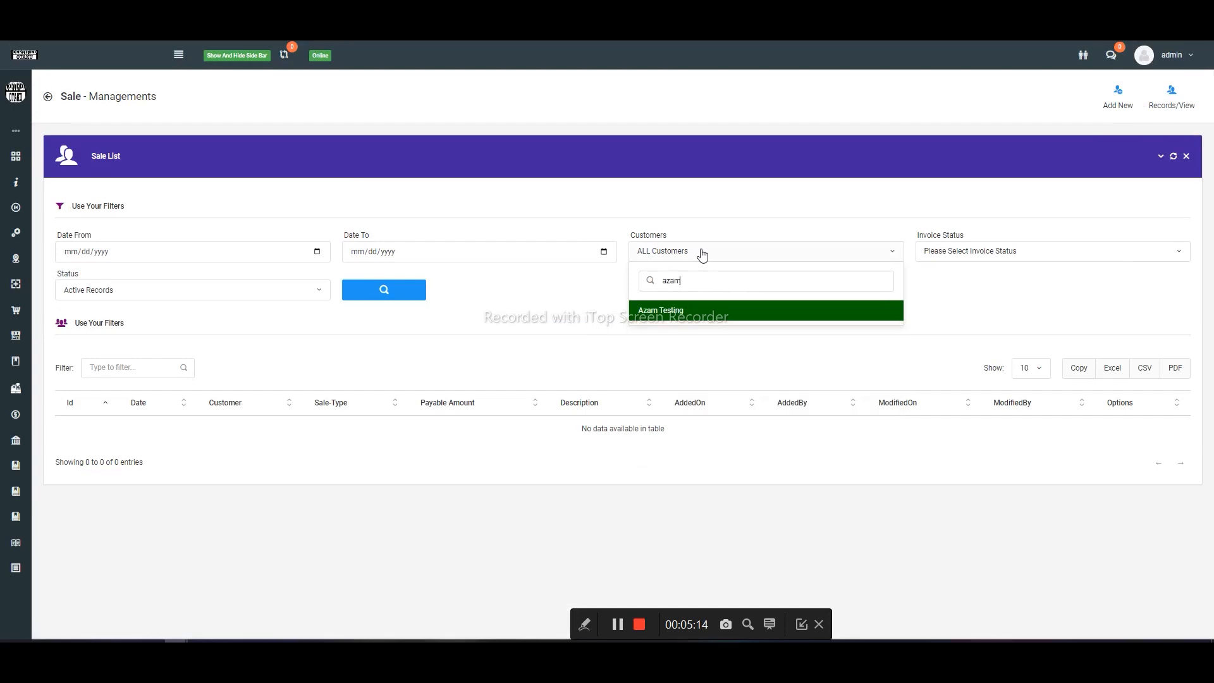
pyautogui.press('Return')
pyautogui.click(1013, 251)
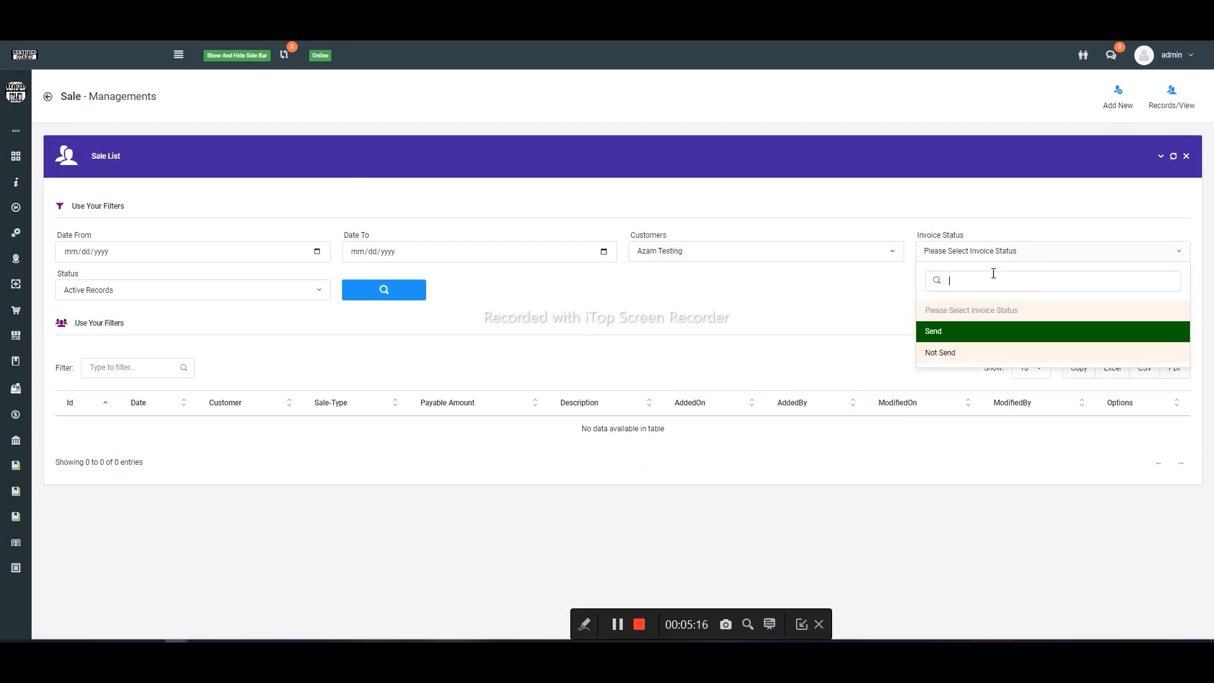
pyautogui.click(906, 339)
pyautogui.click(414, 289)
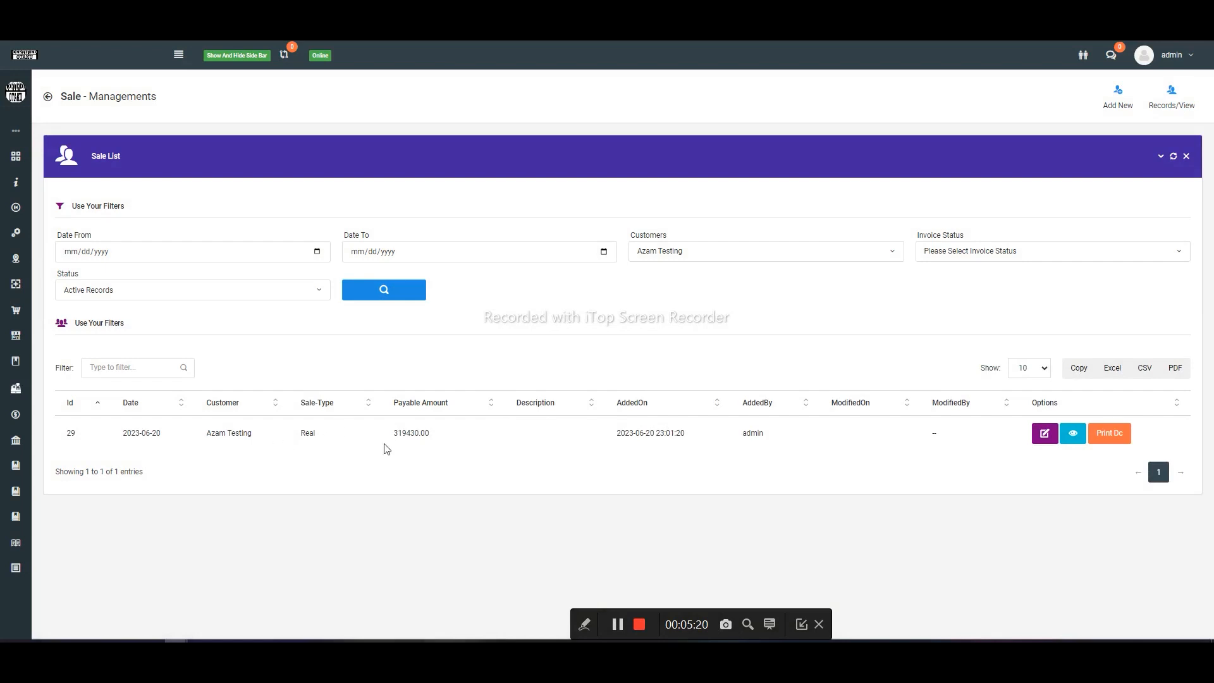
# - View the DC printout of the customer's sale and close it without printing
pyautogui.click(1109, 433)
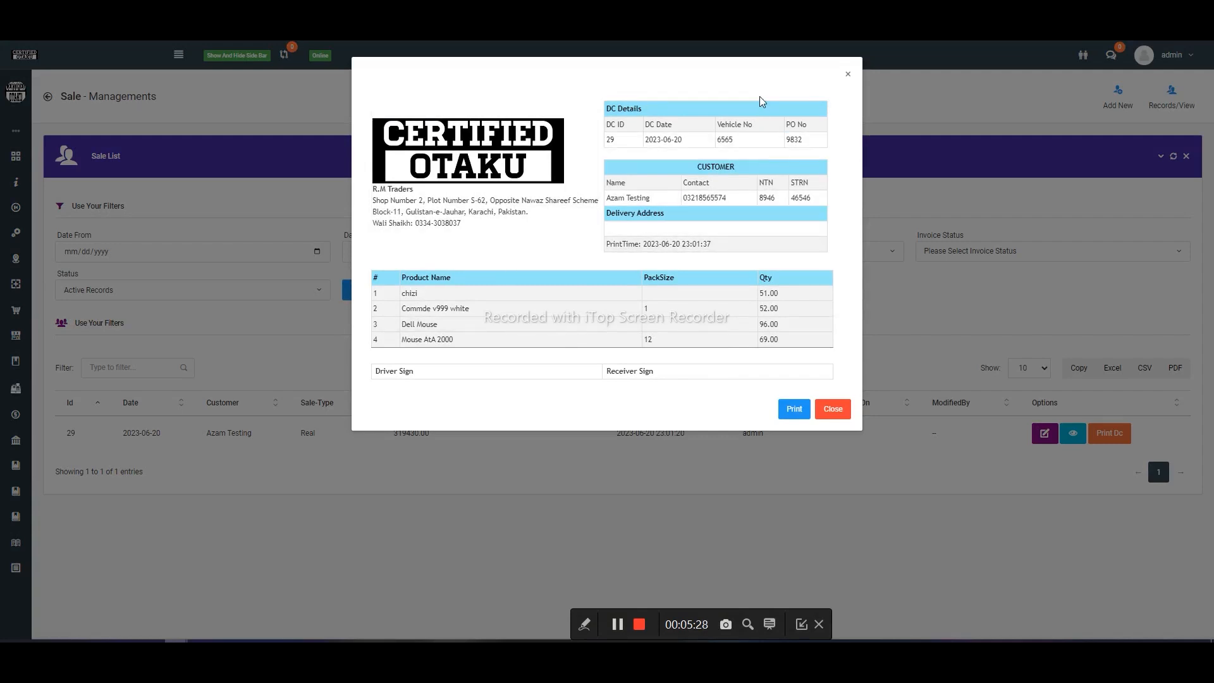
pyautogui.click(833, 411)
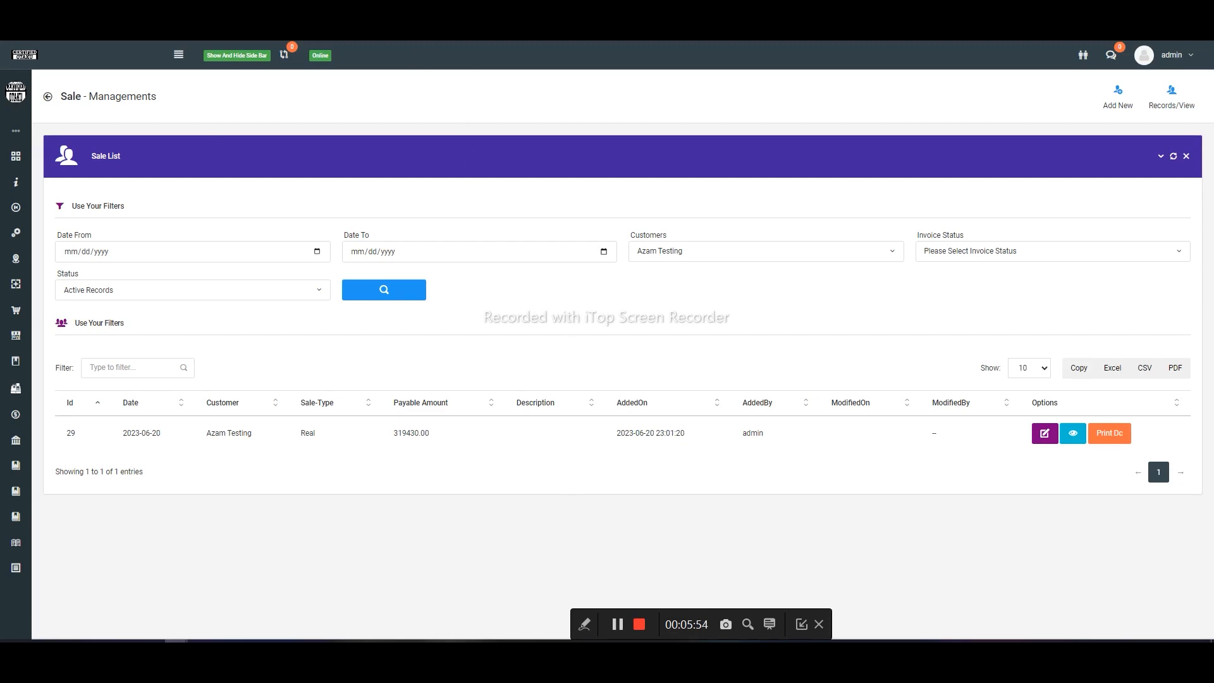
# - Switch to the Sale Return form, reload it and select the same customer as in the saved sale
pyautogui.hotkey('ctrl', 'Tab')
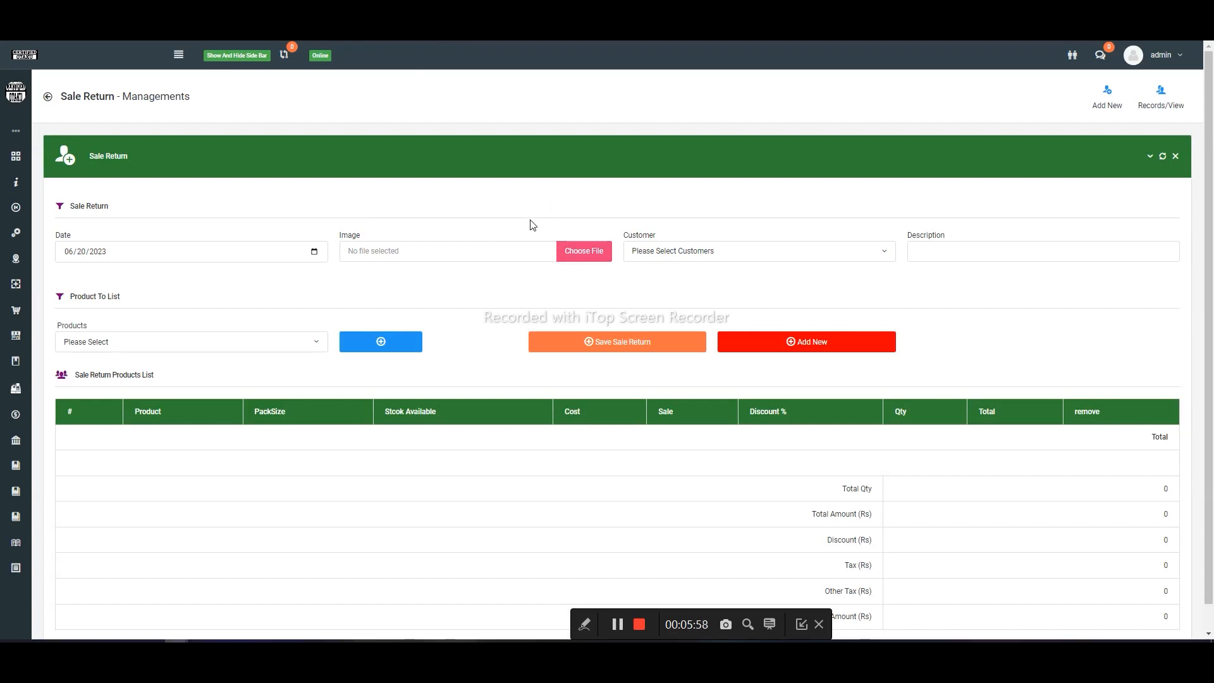
pyautogui.press('F5')
pyautogui.click(745, 249)
pyautogui.write('aza')
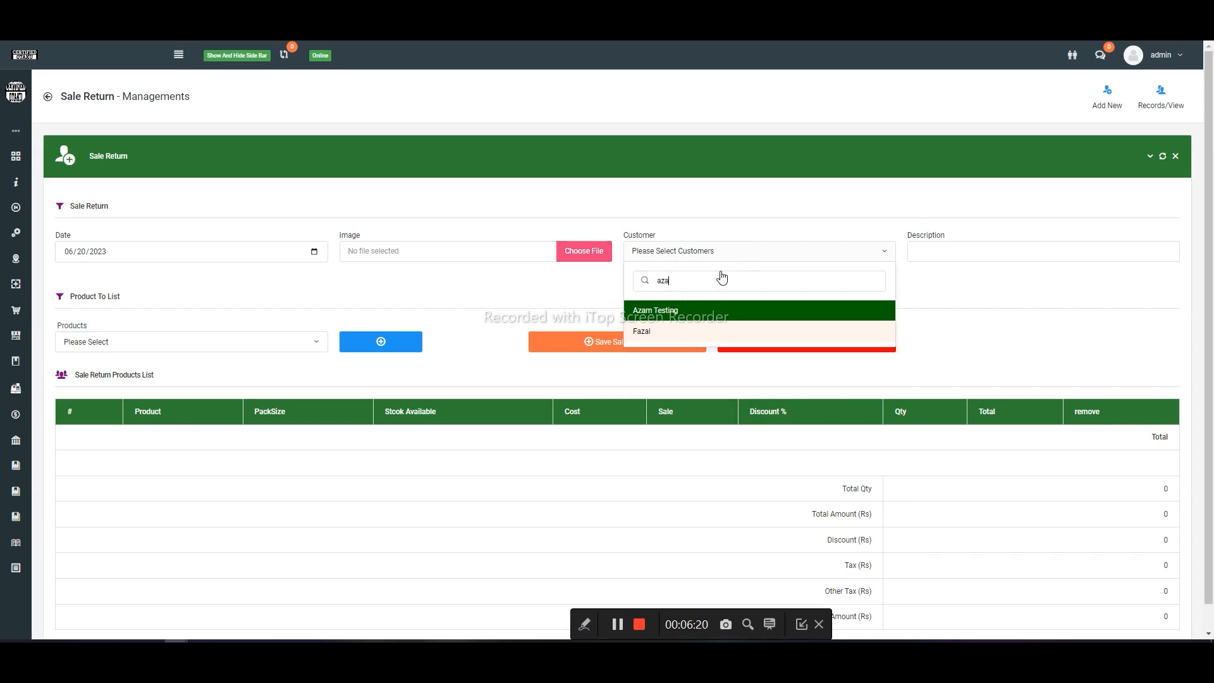
pyautogui.click(667, 310)
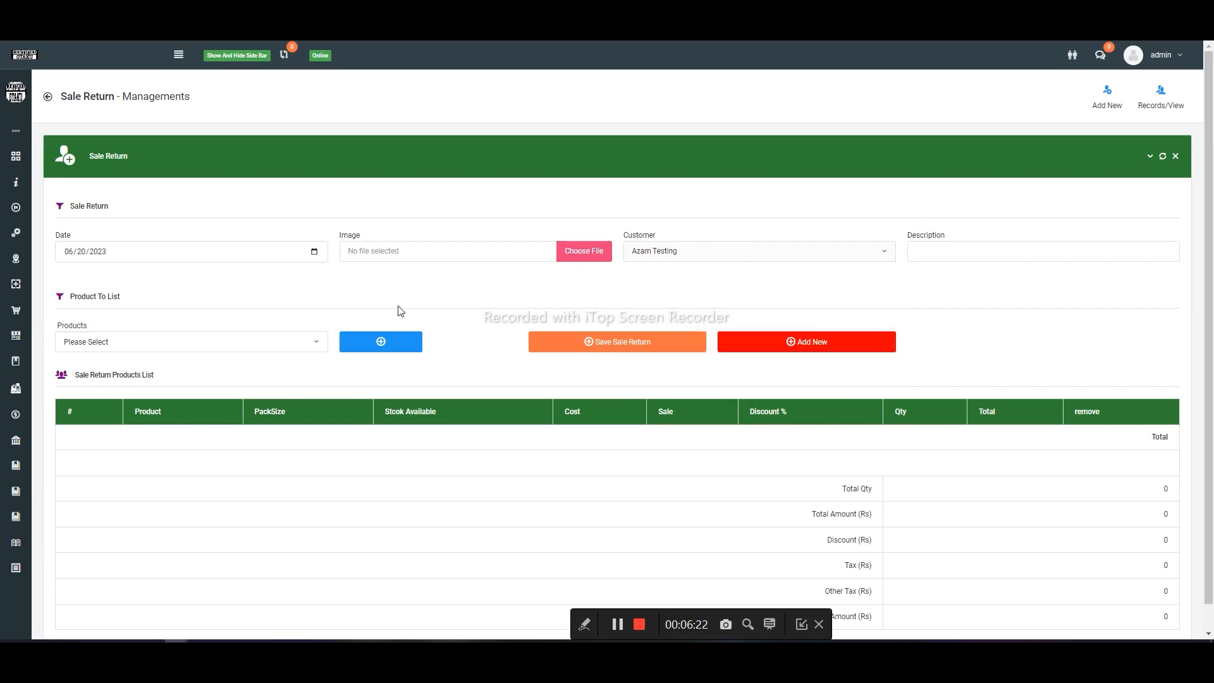
# - Add the product Mouse AtA 2000 to the sale return's product list
pyautogui.click(207, 341)
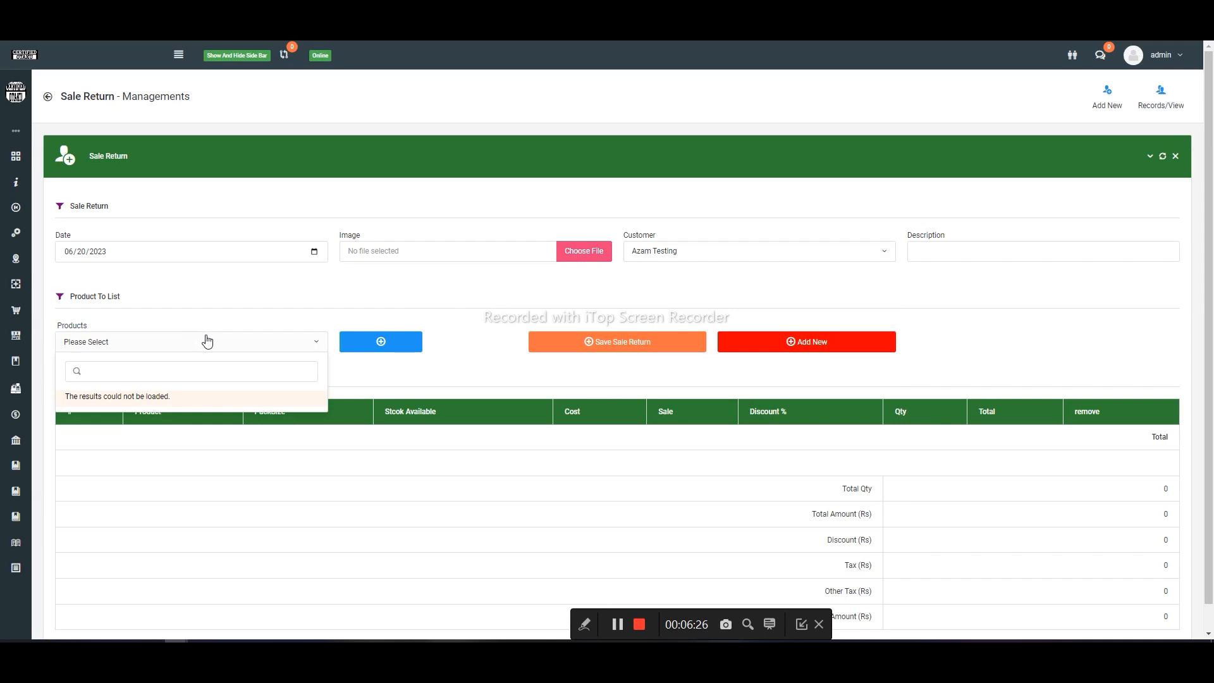
pyautogui.write('mou')
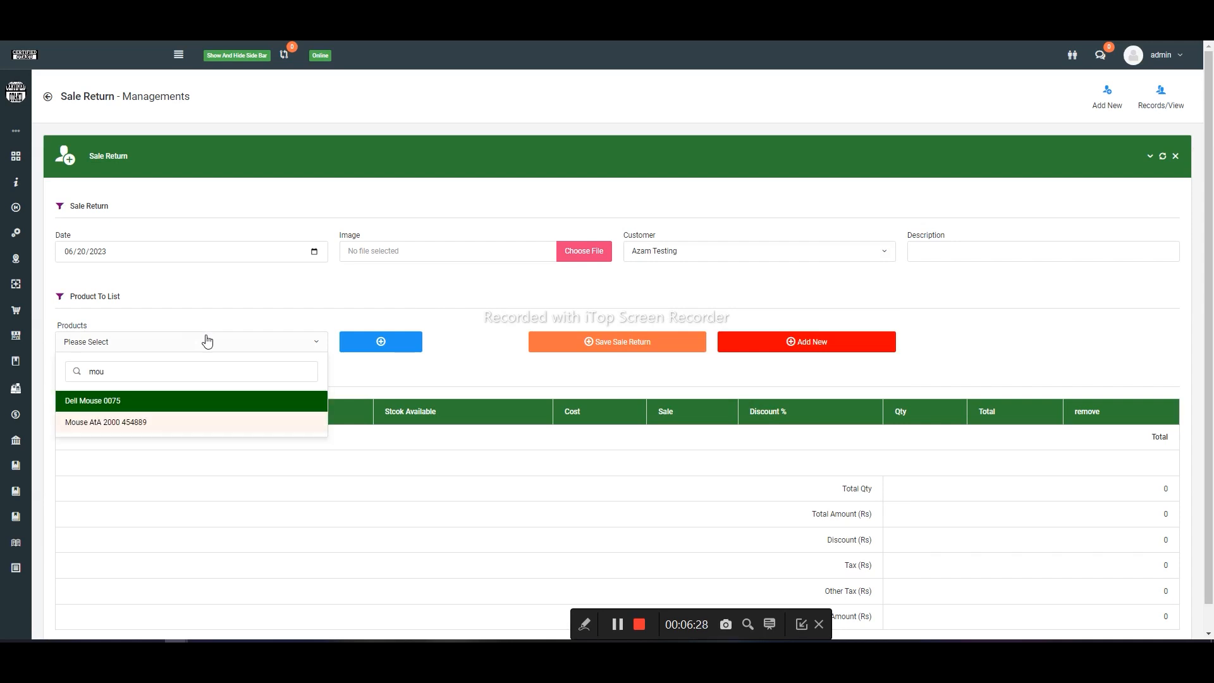
pyautogui.press('Down')
pyautogui.press('Return')
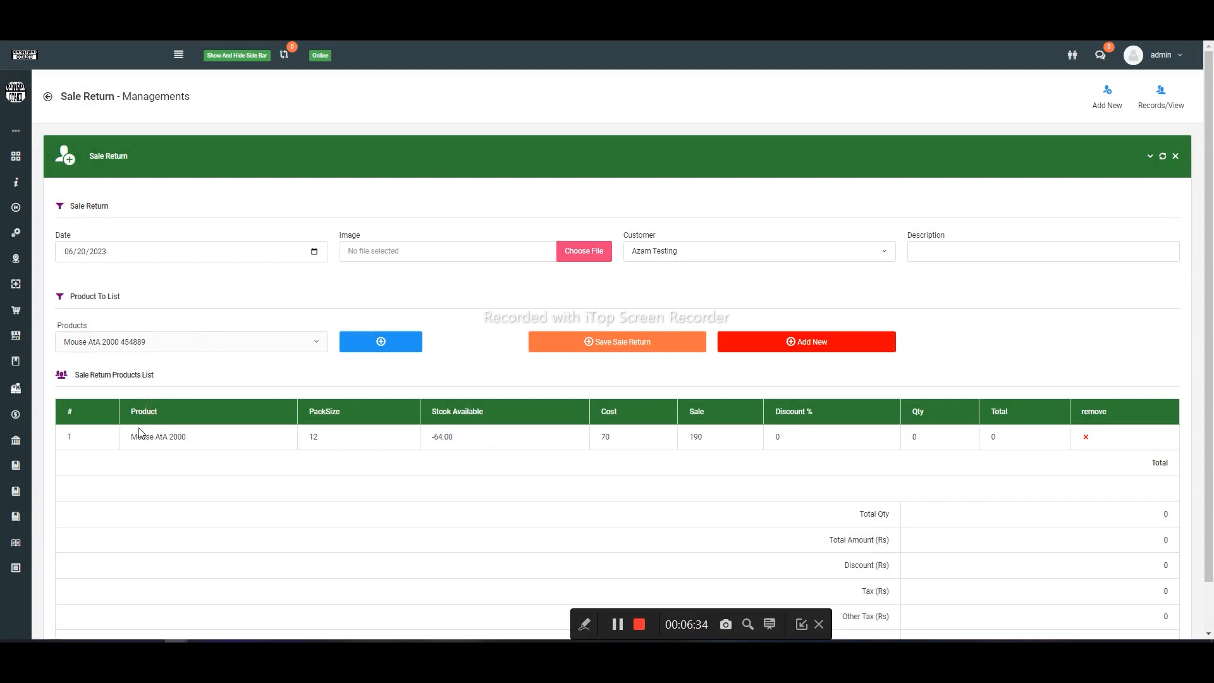
# - Check the sold quantity of Mouse AtA 2000 in the DC printout of the customer's sale and close the printout
pyautogui.moveTo(129, 437); pyautogui.dragTo(199, 436)
pyautogui.click(278, 12)
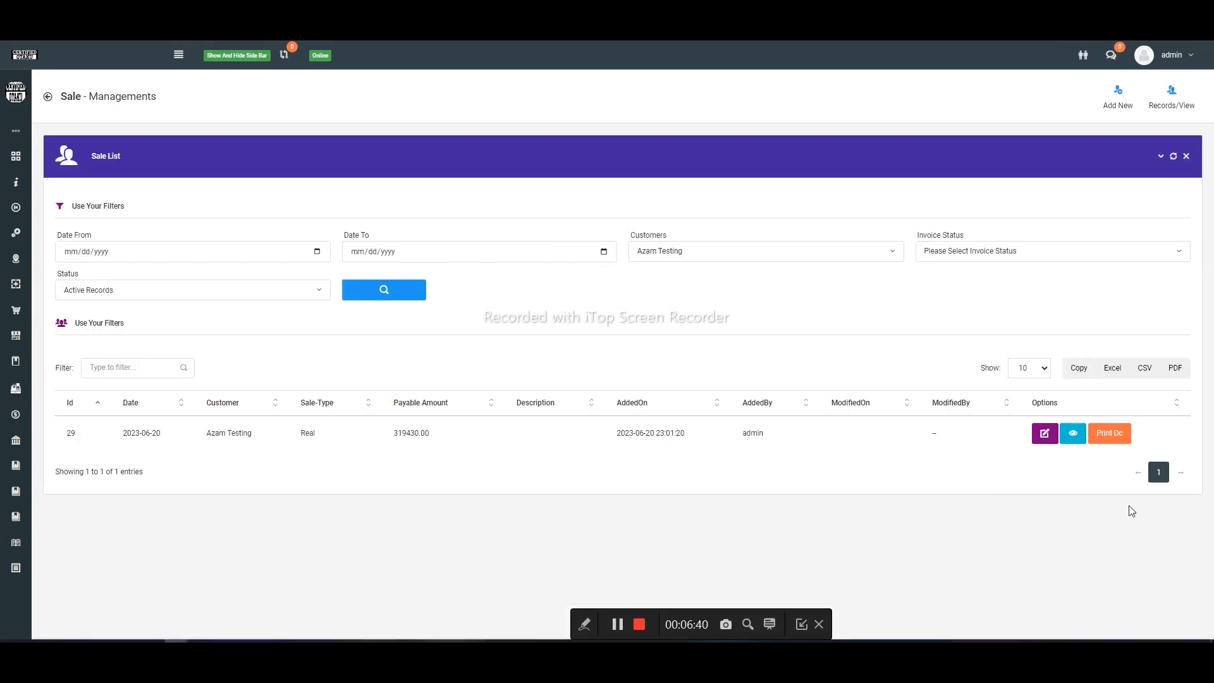
pyautogui.click(1109, 437)
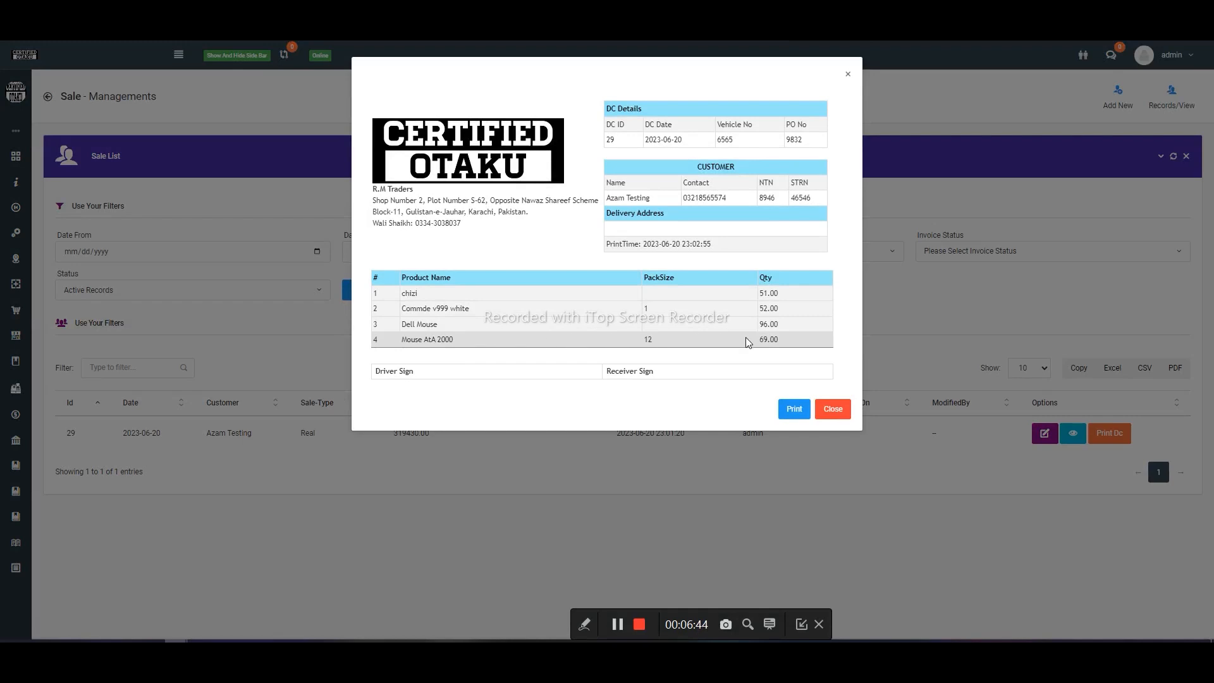
pyautogui.moveTo(781, 347); pyautogui.dragTo(751, 348)
pyautogui.click(536, 469)
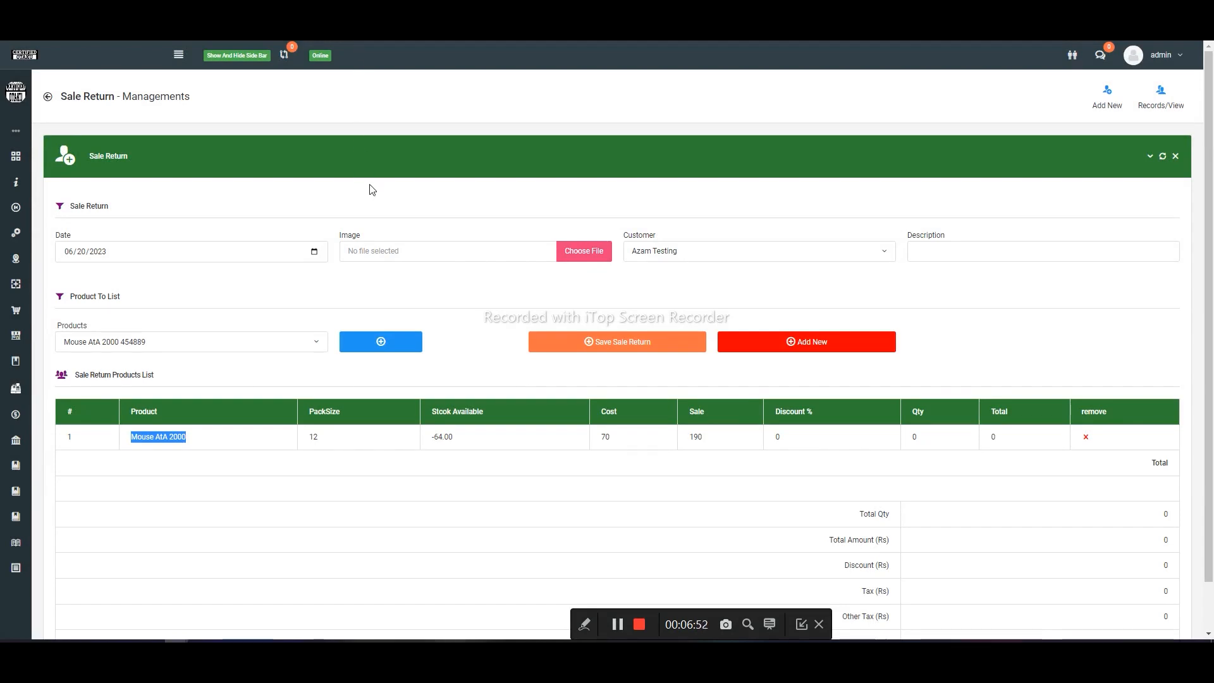
# - Set the return quantity of Mouse AtA 2000 to 64, save the sale return and confirm adding it
pyautogui.moveTo(459, 442); pyautogui.dragTo(430, 439)
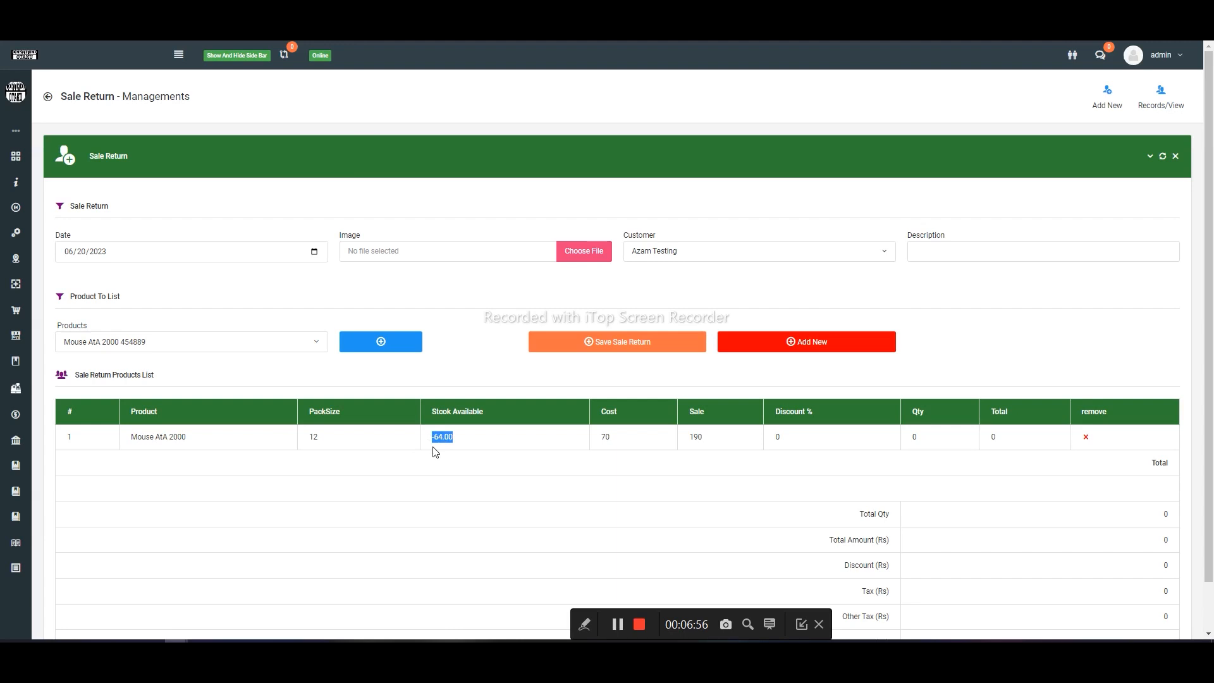
pyautogui.click(940, 446)
pyautogui.click(966, 319)
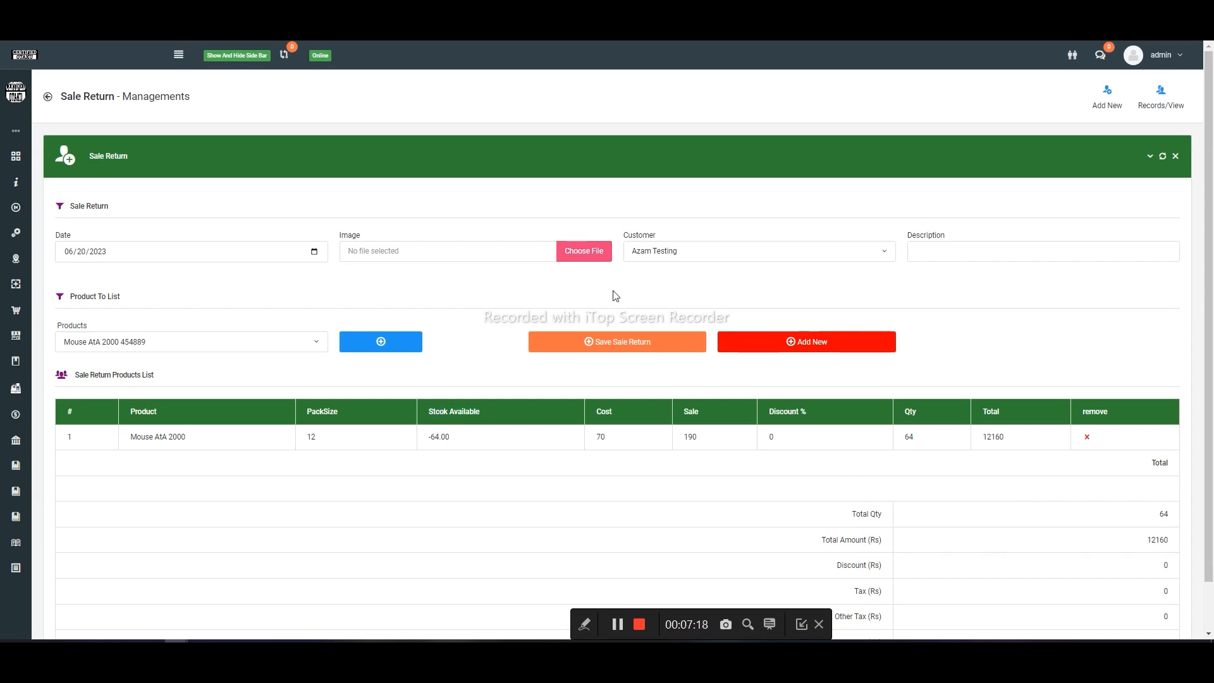
pyautogui.click(637, 343)
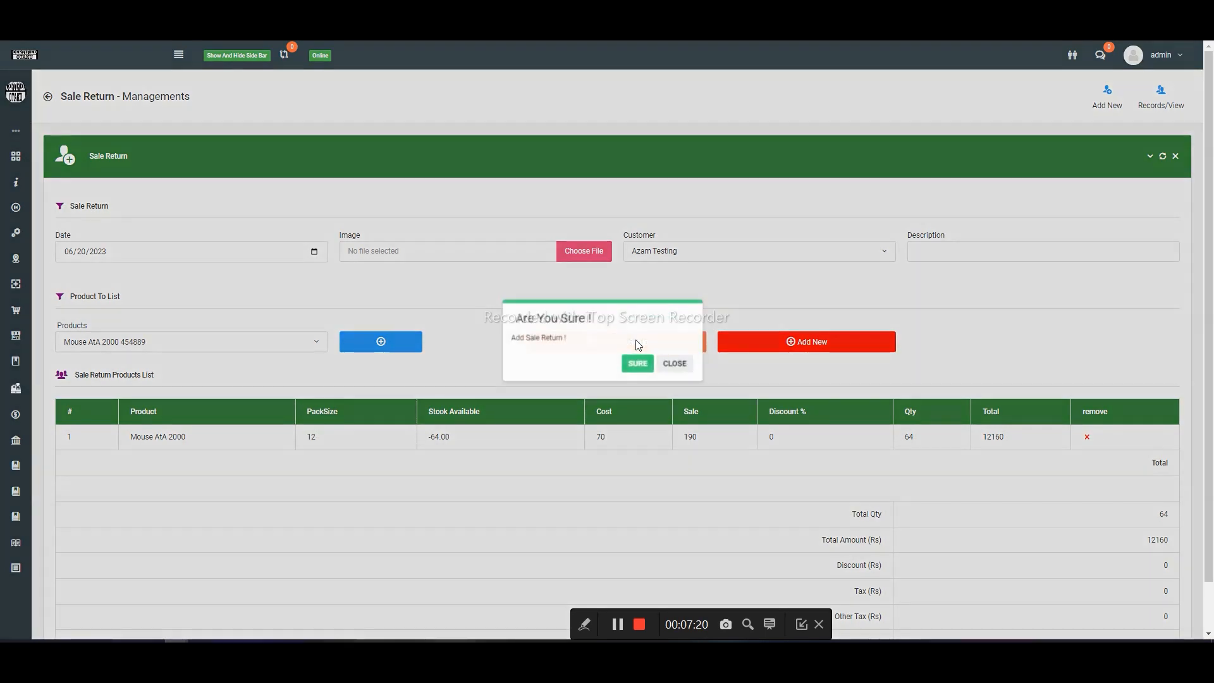
pyautogui.click(631, 365)
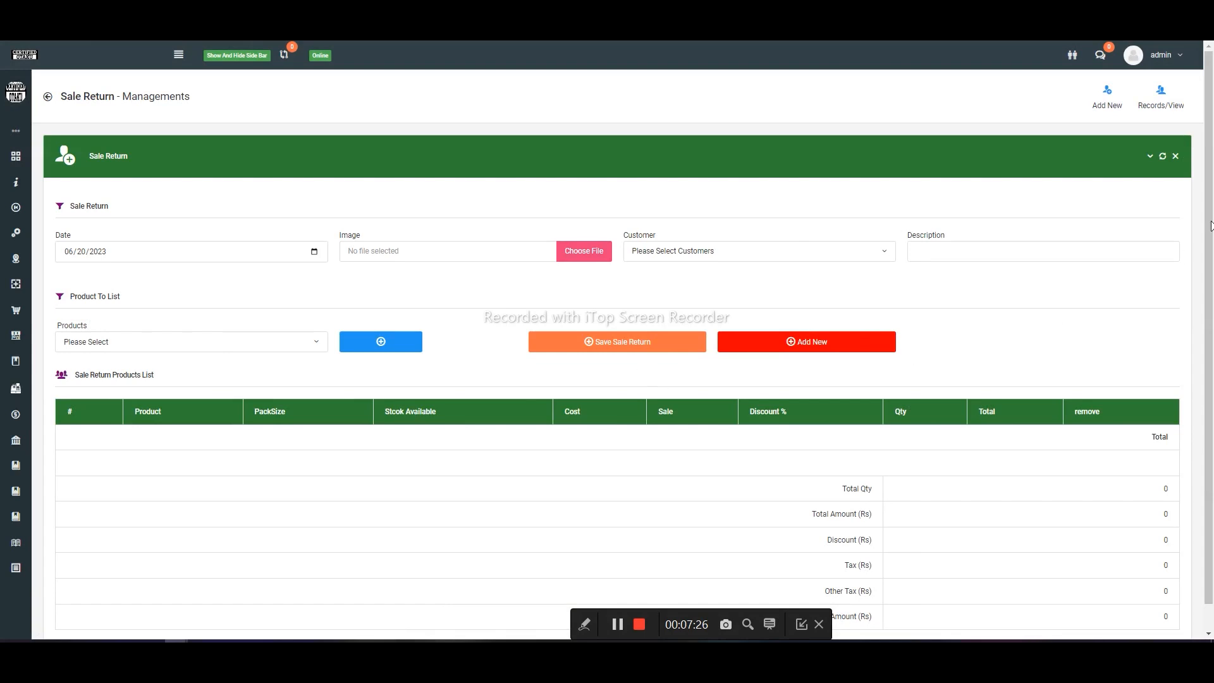
# - List all active sale return records, view the details of the customer's new return and close them without printing
pyautogui.click(1177, 110)
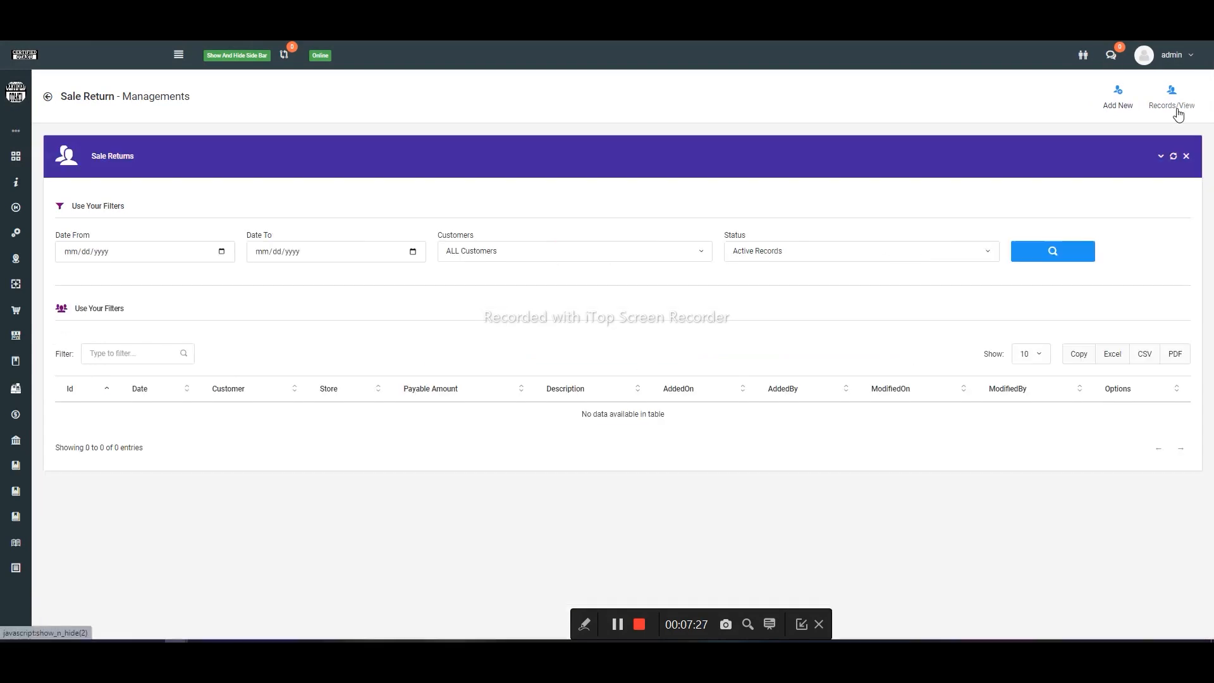
pyautogui.click(1050, 251)
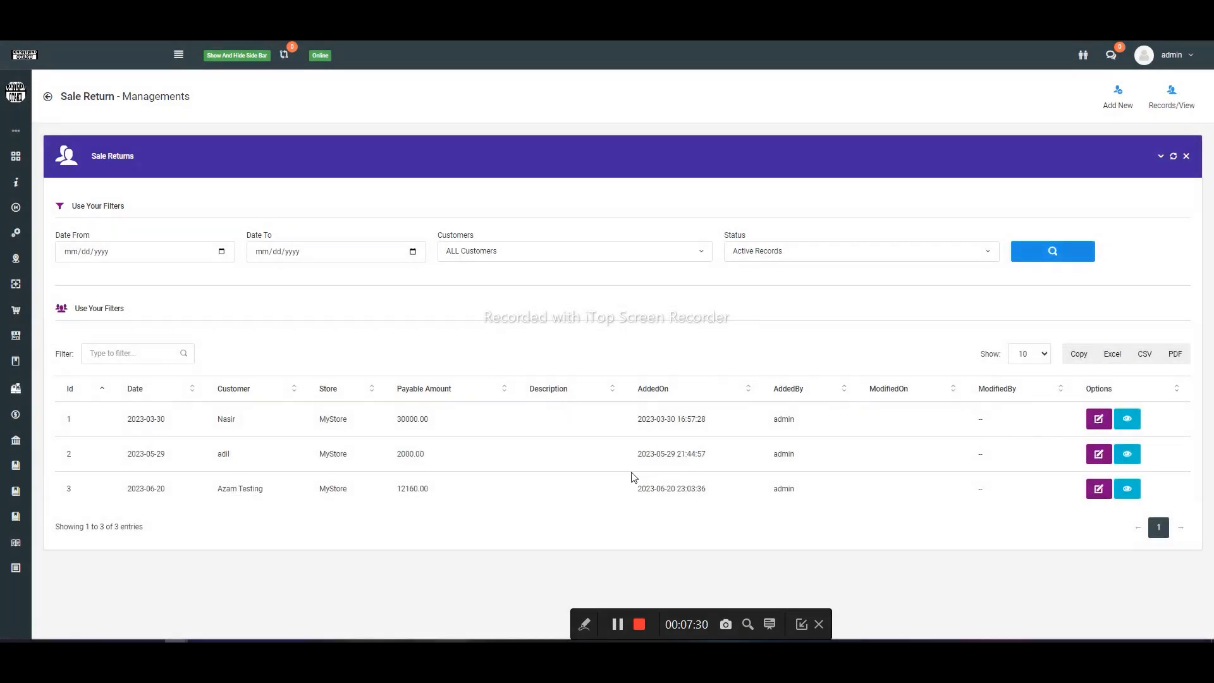
pyautogui.click(521, 258)
pyautogui.click(780, 537)
pyautogui.click(1123, 490)
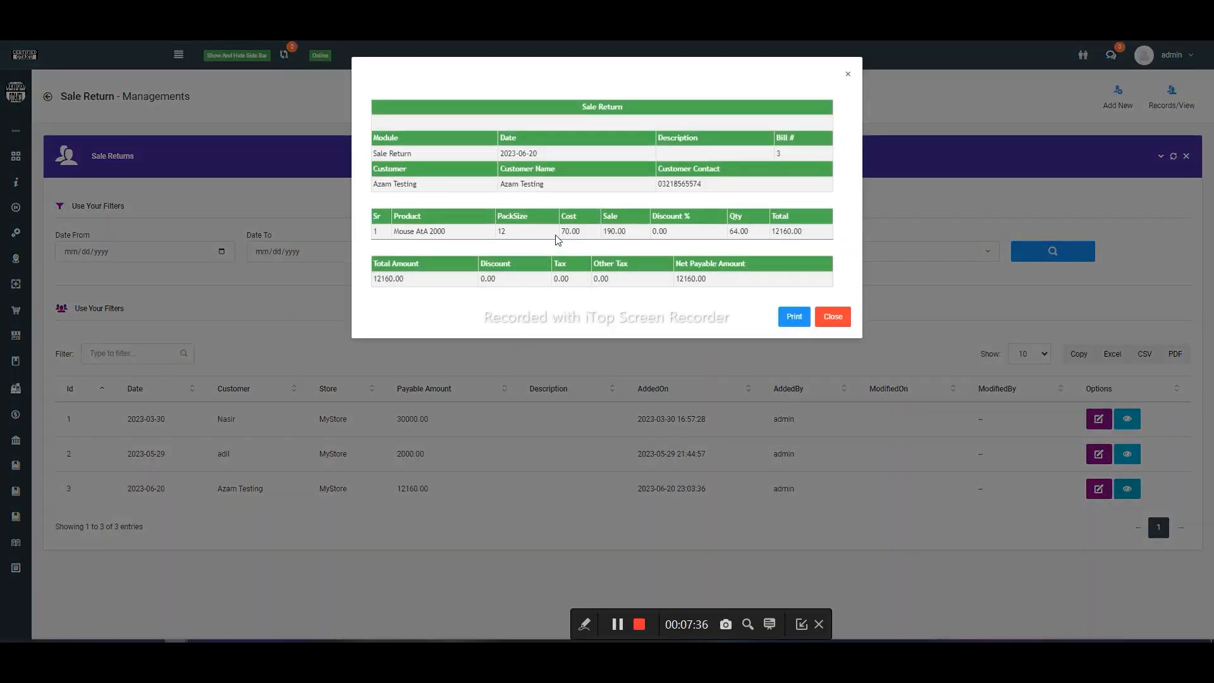
pyautogui.click(829, 318)
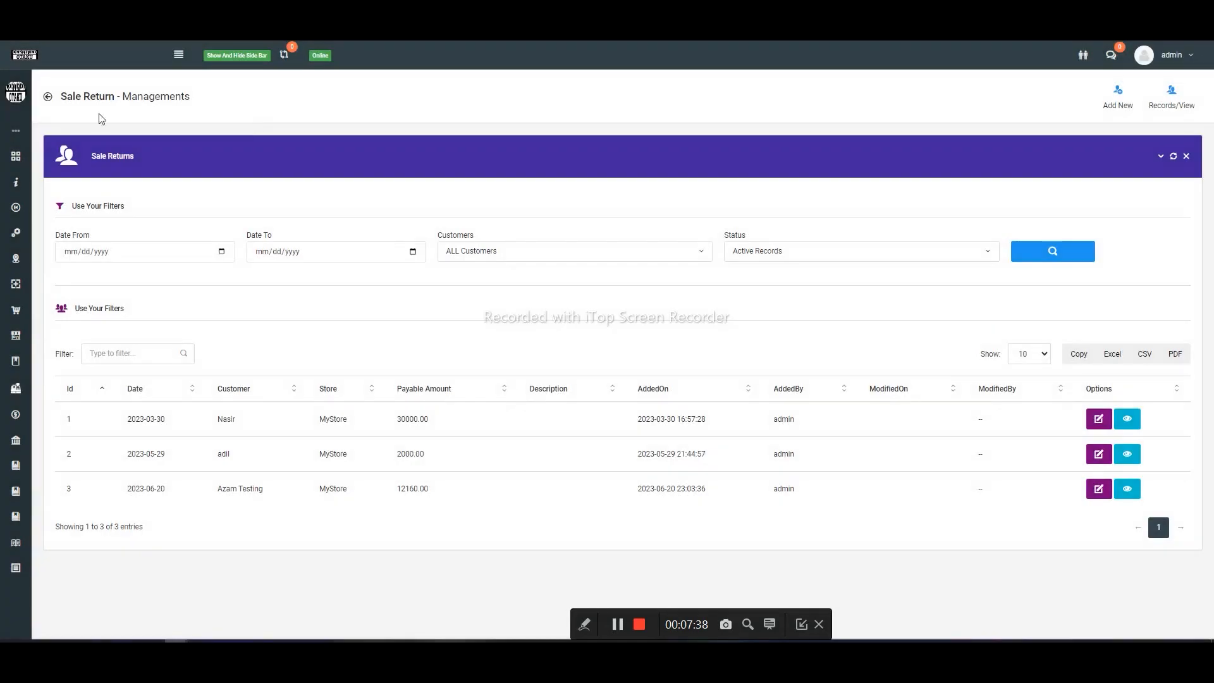
# - Open the Customer Report in a new browser tab and switch to it
pyautogui.click(177, 68)
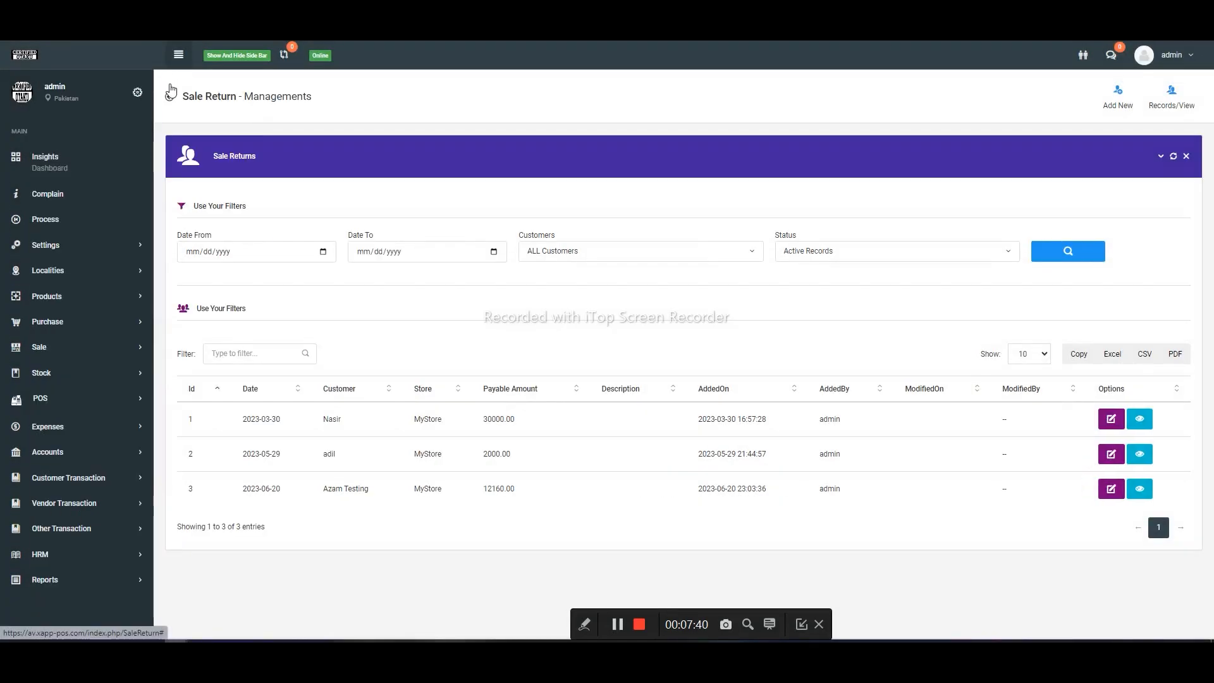
pyautogui.click(47, 580)
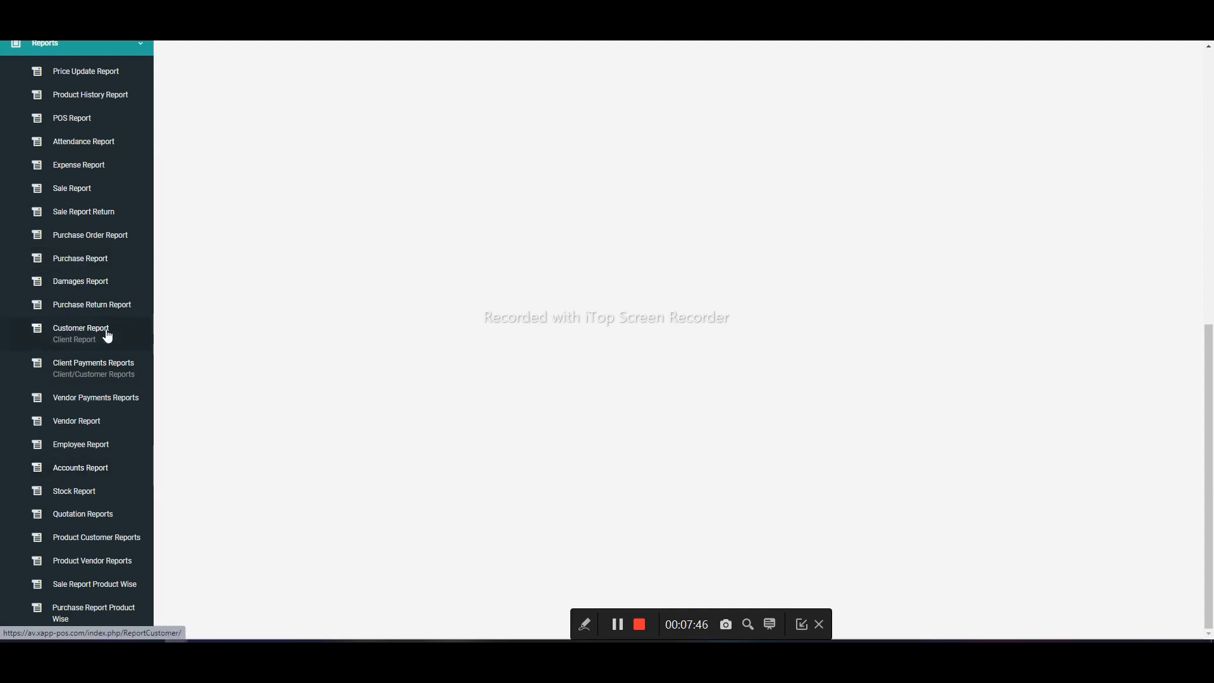
pyautogui.rightClick(131, 334)
pyautogui.click(215, 339)
pyautogui.click(544, 13)
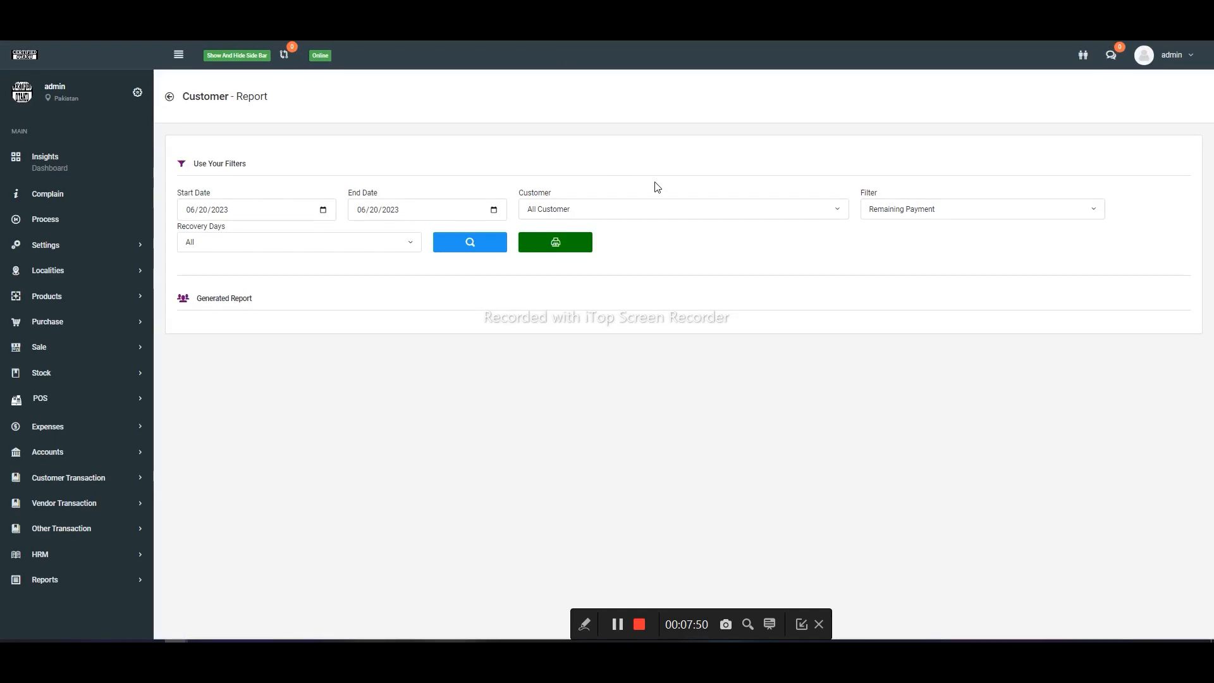
# - Generate the Customer Report for the customer of the sale return and review it down to the closing balance
pyautogui.click(671, 213)
pyautogui.write('aza')
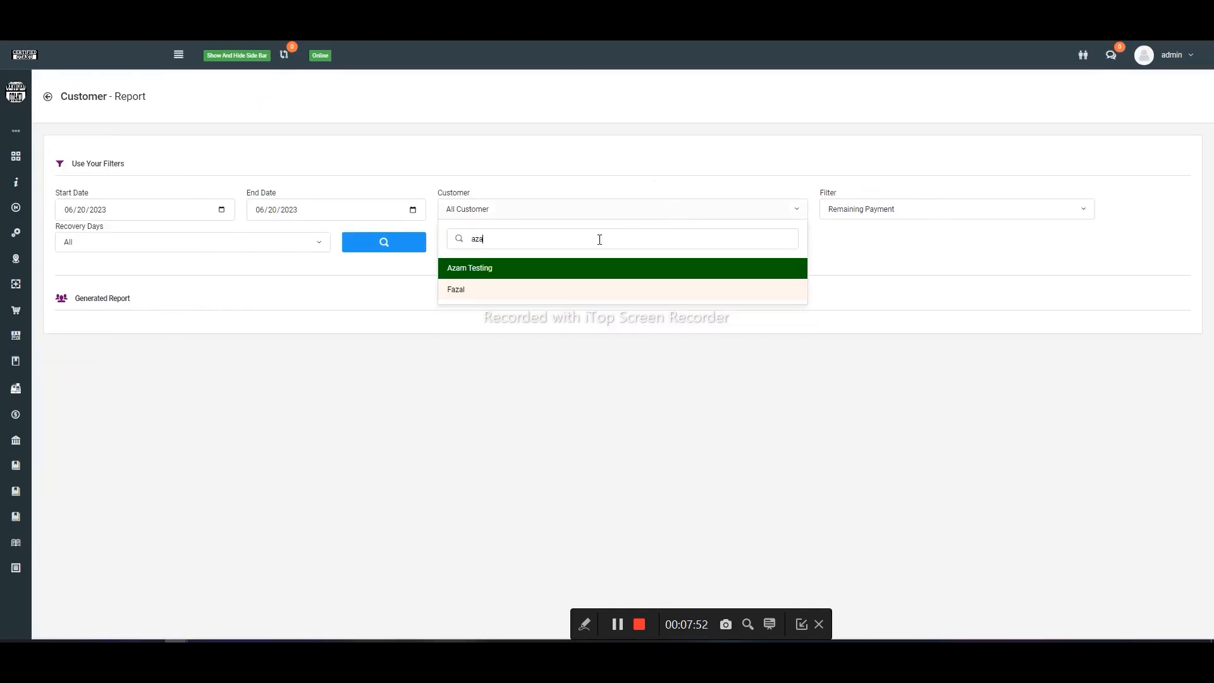
pyautogui.click(540, 269)
pyautogui.click(403, 244)
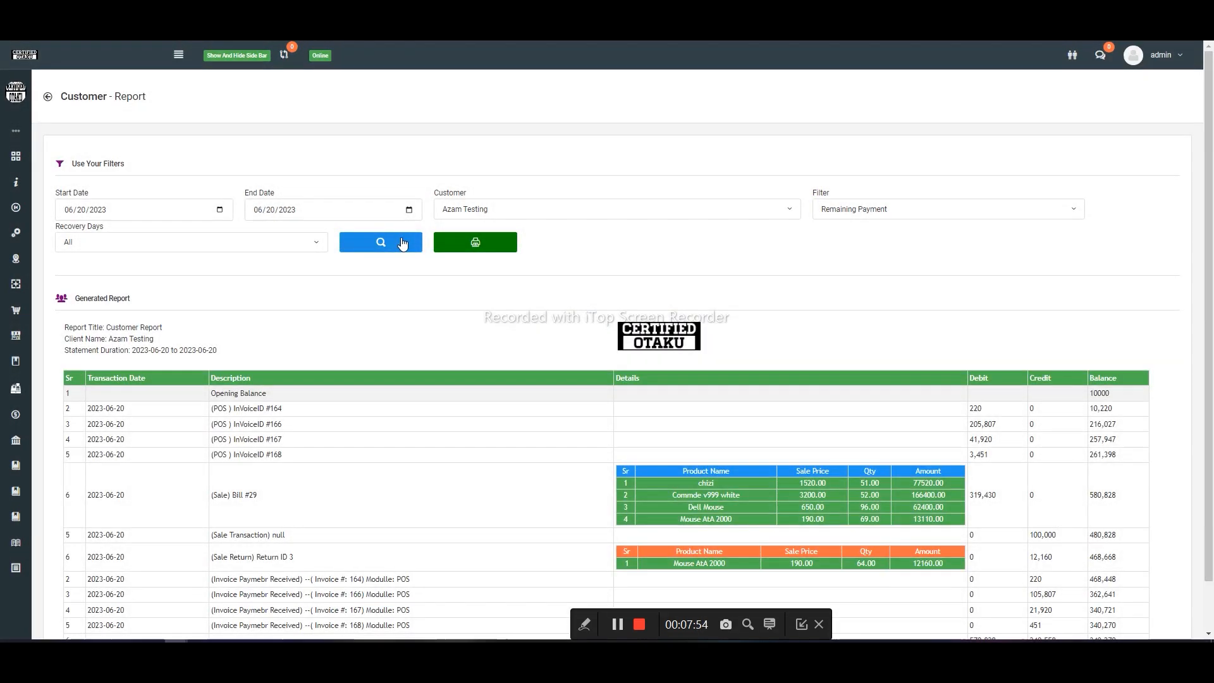
pyautogui.scroll(-1, 402, 243)
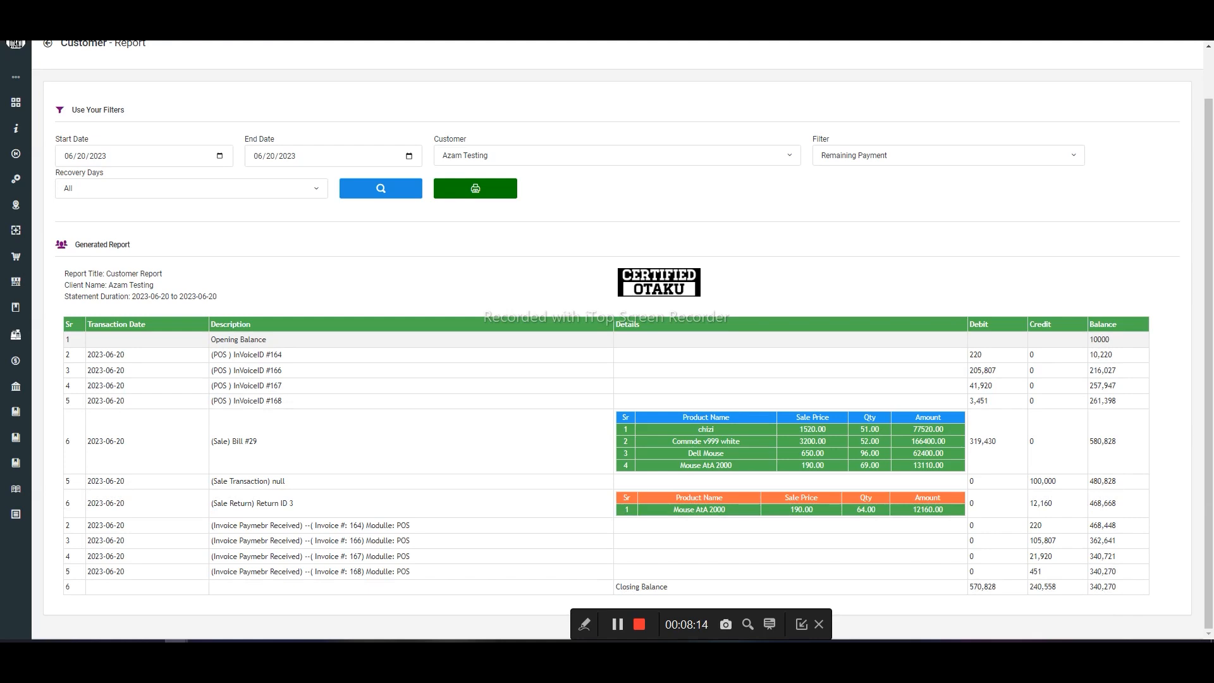
# - Go back to the dashboard tab and open the Product History Report in a new browser tab
pyautogui.hotkey('ctrl', 'shift', 'Tab')
pyautogui.hotkey('ctrl', 'shift', 'Tab')
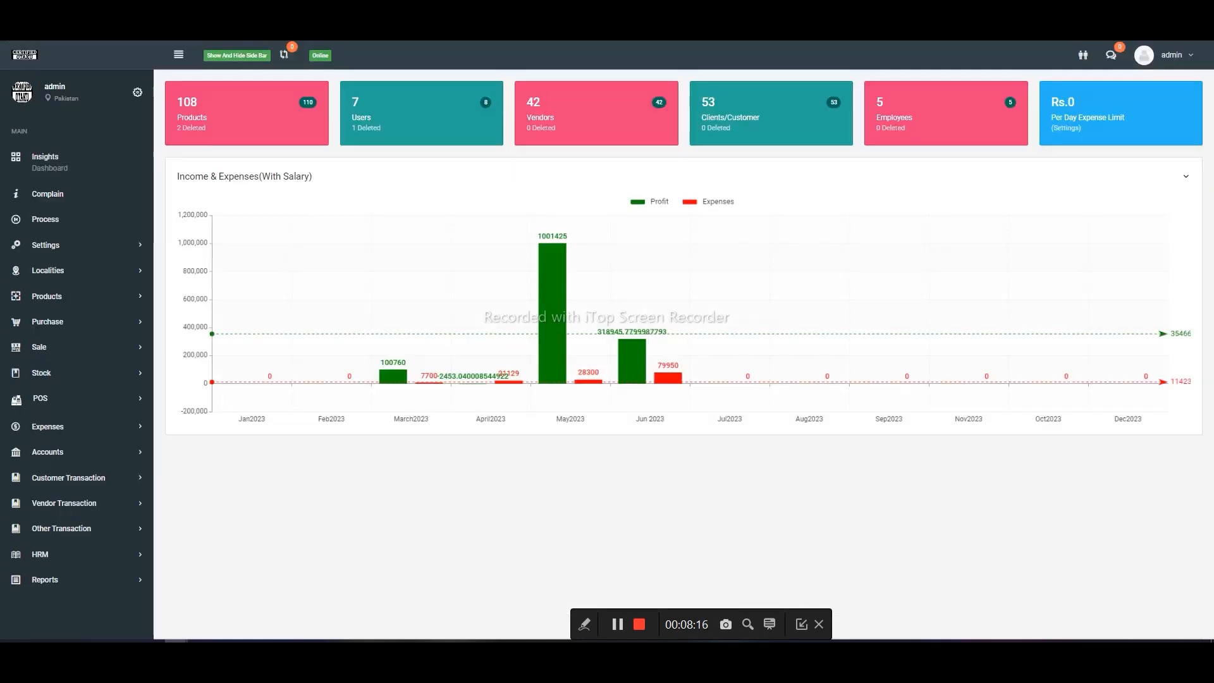
pyautogui.click(115, 349)
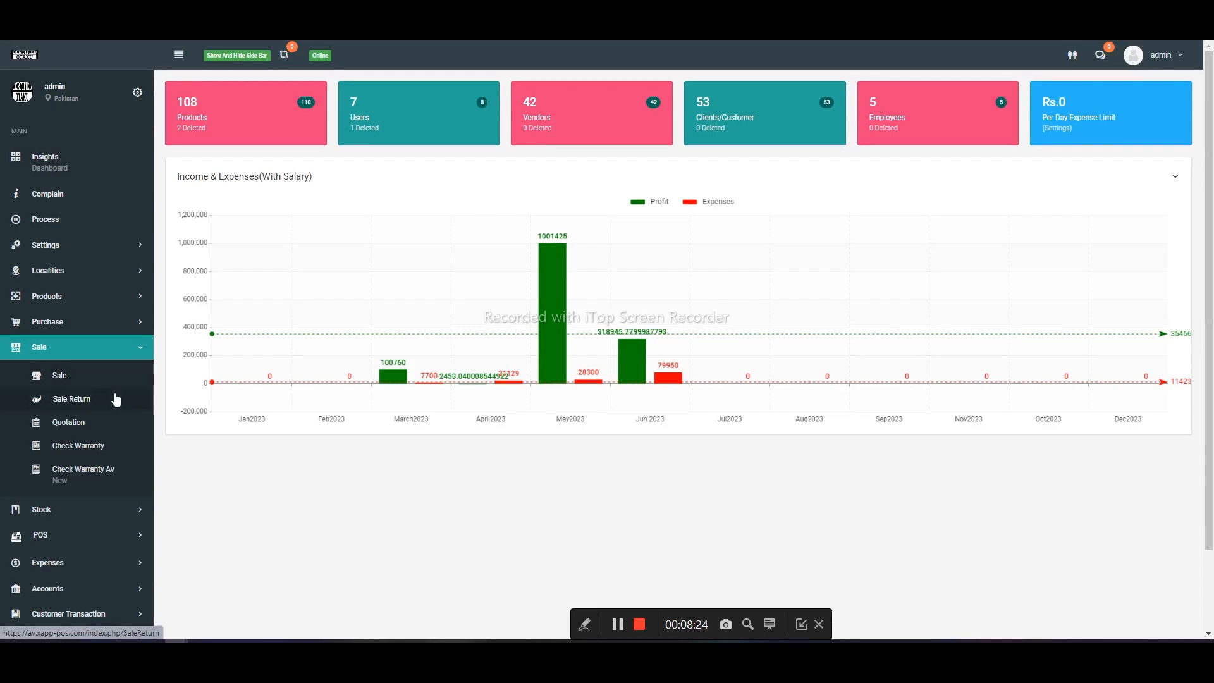
pyautogui.scroll(-2, 109, 519)
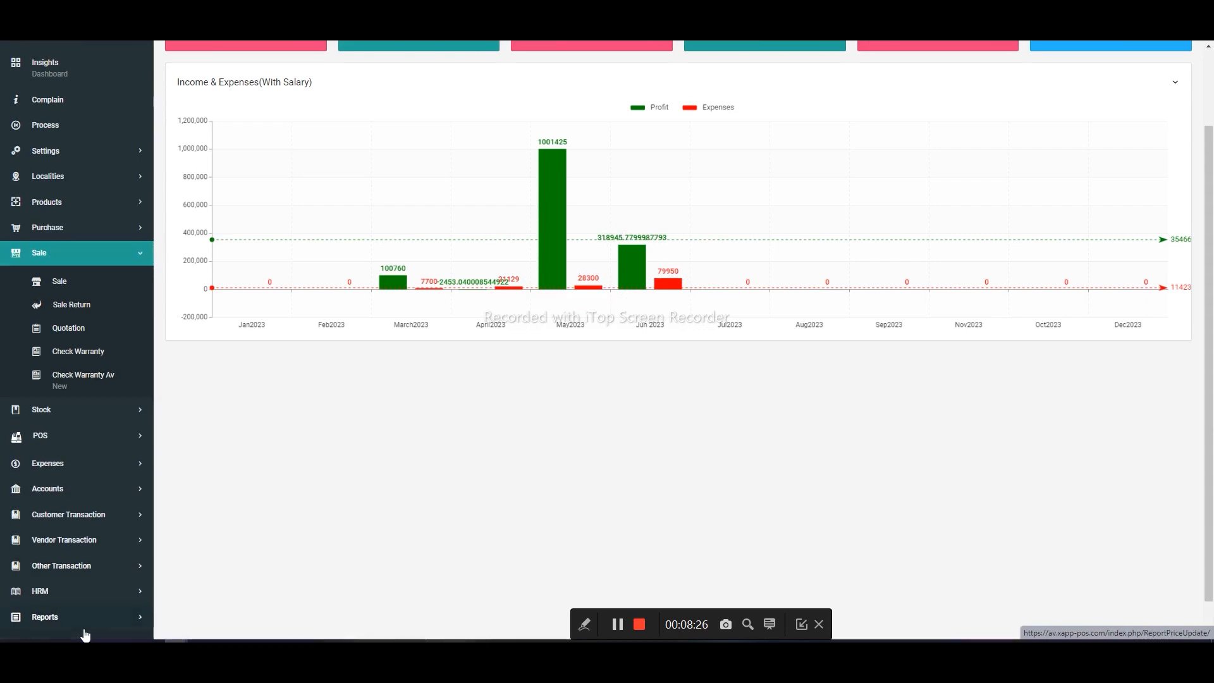
pyautogui.click(85, 629)
pyautogui.scroll(-6, 84, 398)
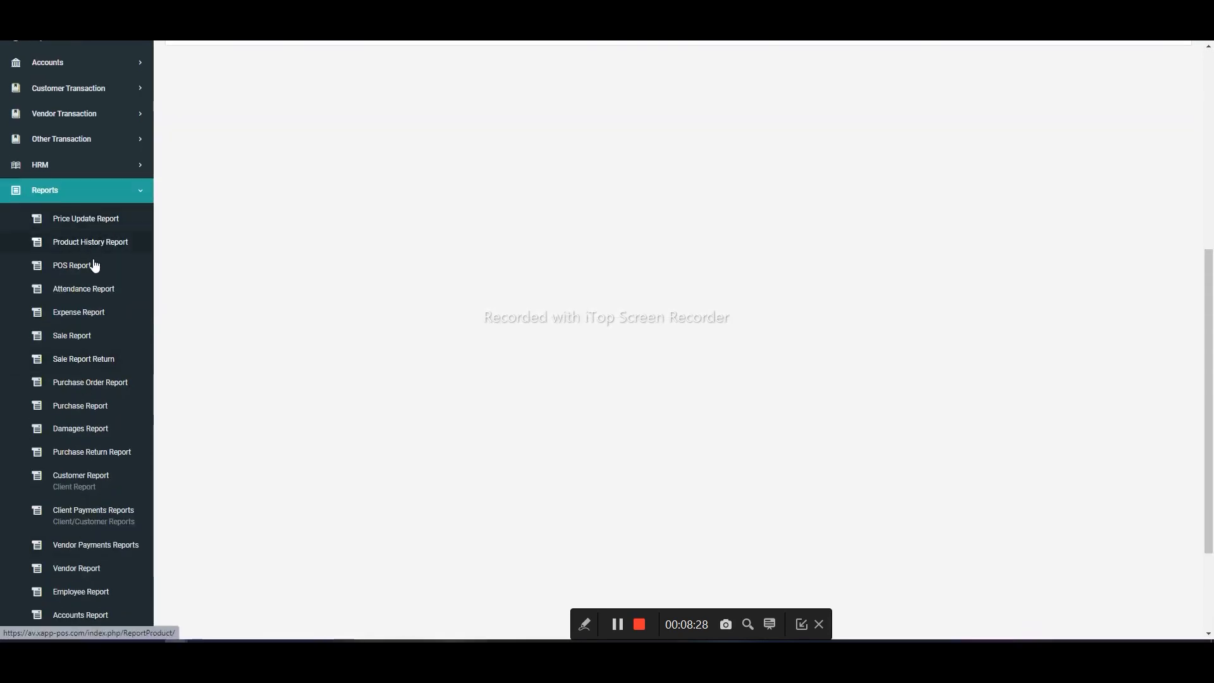
pyautogui.rightClick(117, 246)
pyautogui.click(183, 250)
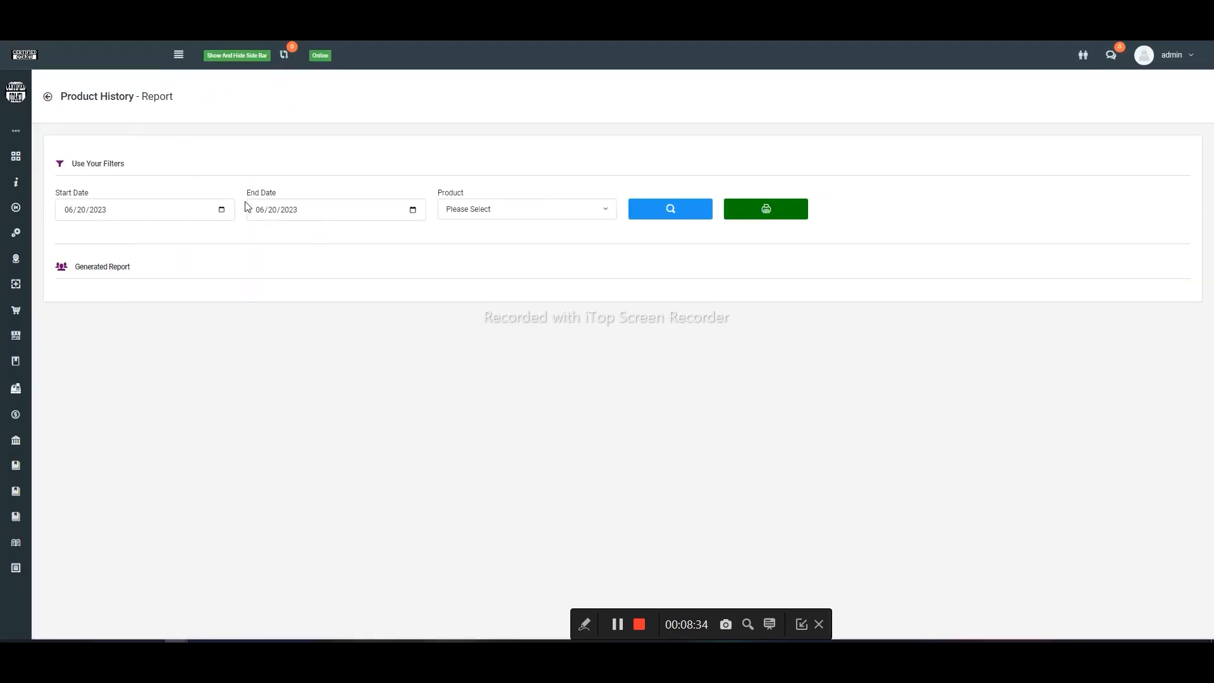
# - Generate the product history of Mouse AtA 2000 with start date 06/01/2023 and review its stock movements down to the closing balance
pyautogui.click(491, 218)
pyautogui.write('mouse')
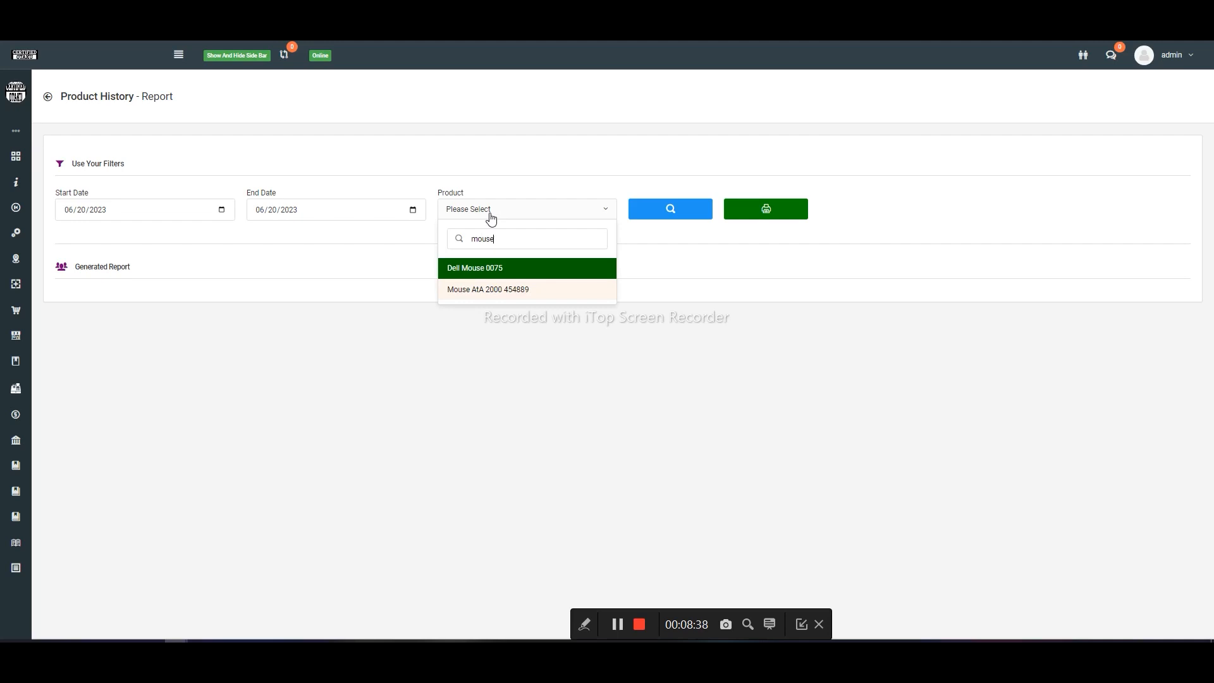
pyautogui.press('Down')
pyautogui.press('Return')
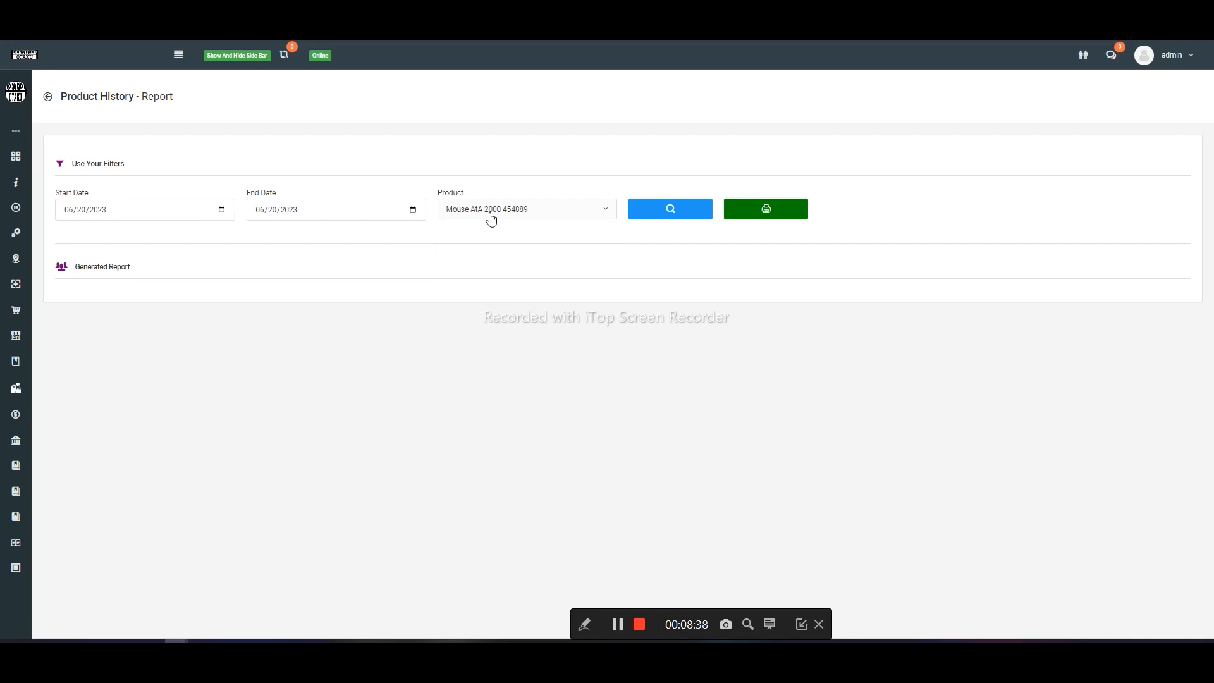
pyautogui.click(224, 211)
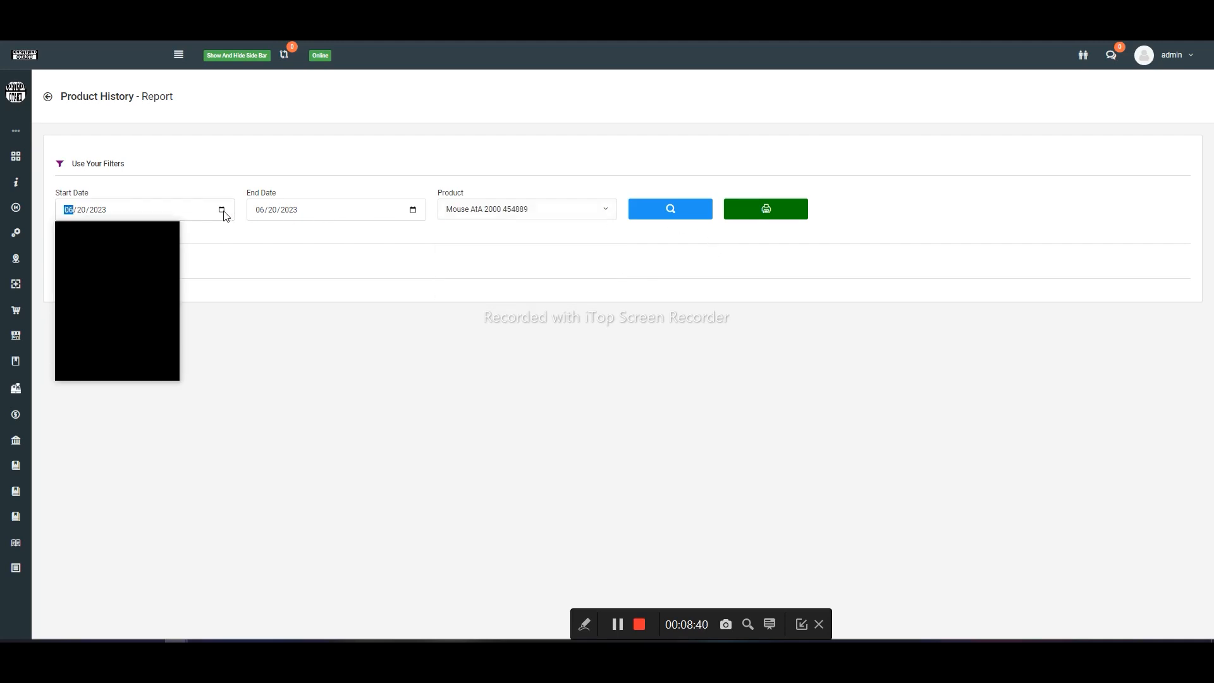
pyautogui.click(131, 272)
pyautogui.click(670, 210)
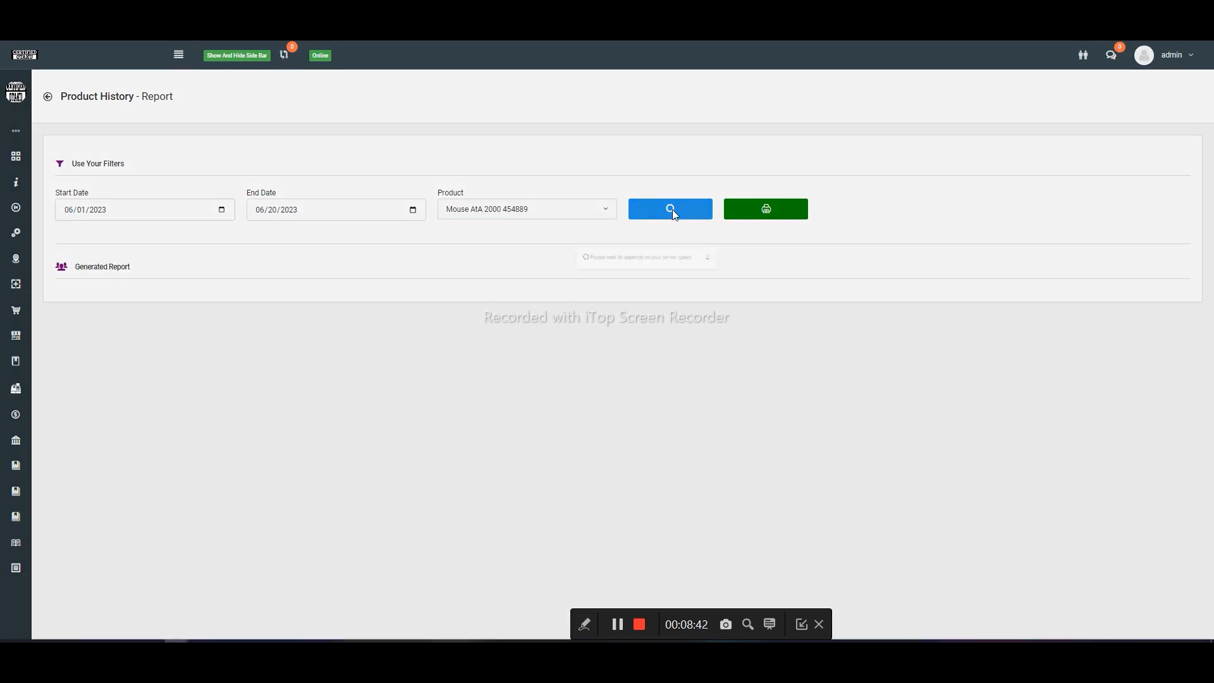
pyautogui.scroll(-2, 579, 278)
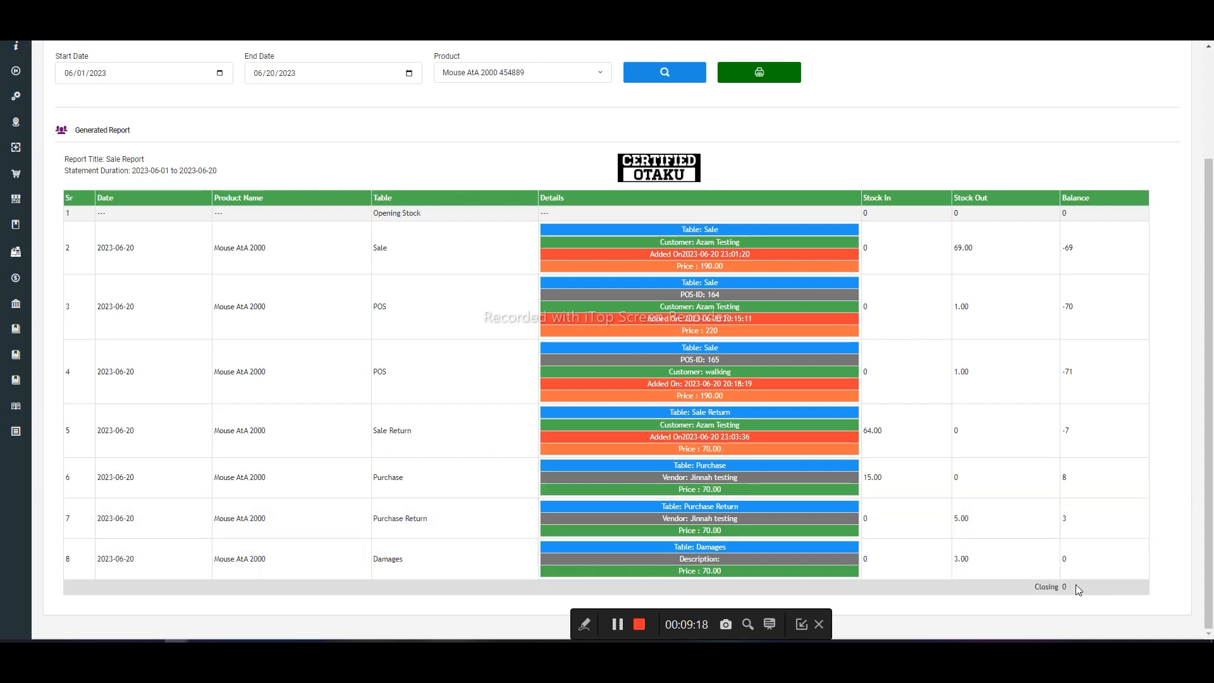
# - Return to the dashboard tab and open the Quotation form of the Sale section
pyautogui.hotkey('ctrl', 'Tab')
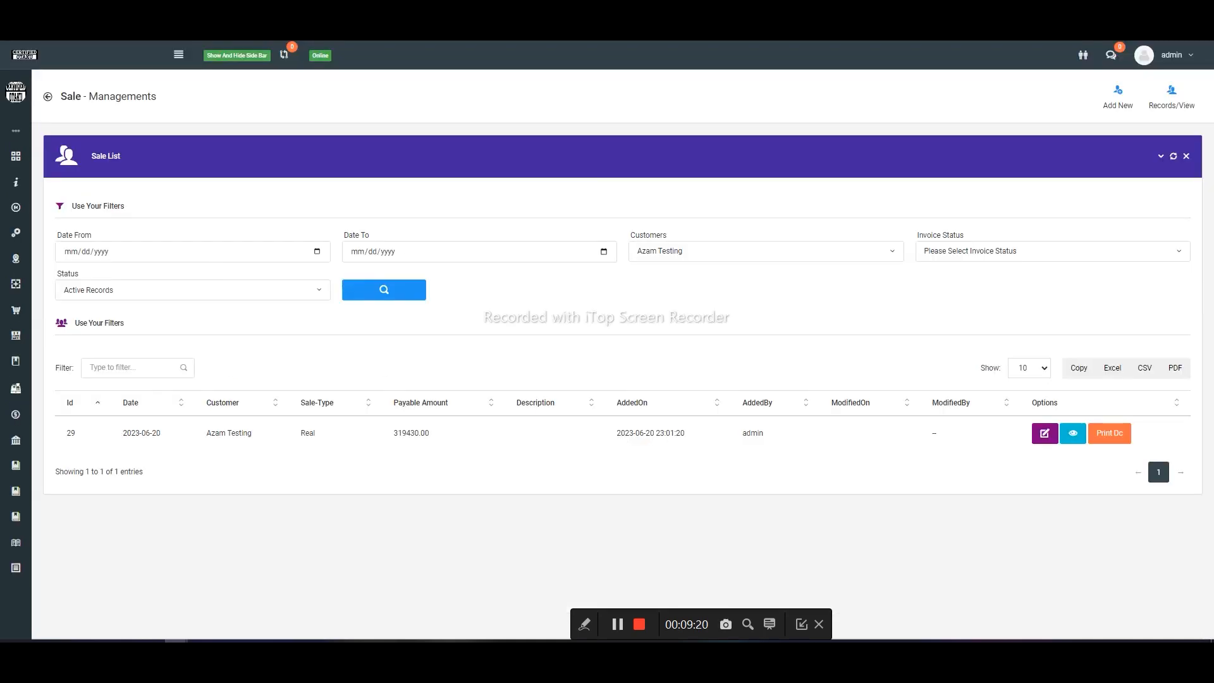
pyautogui.hotkey('ctrl', 'Tab')
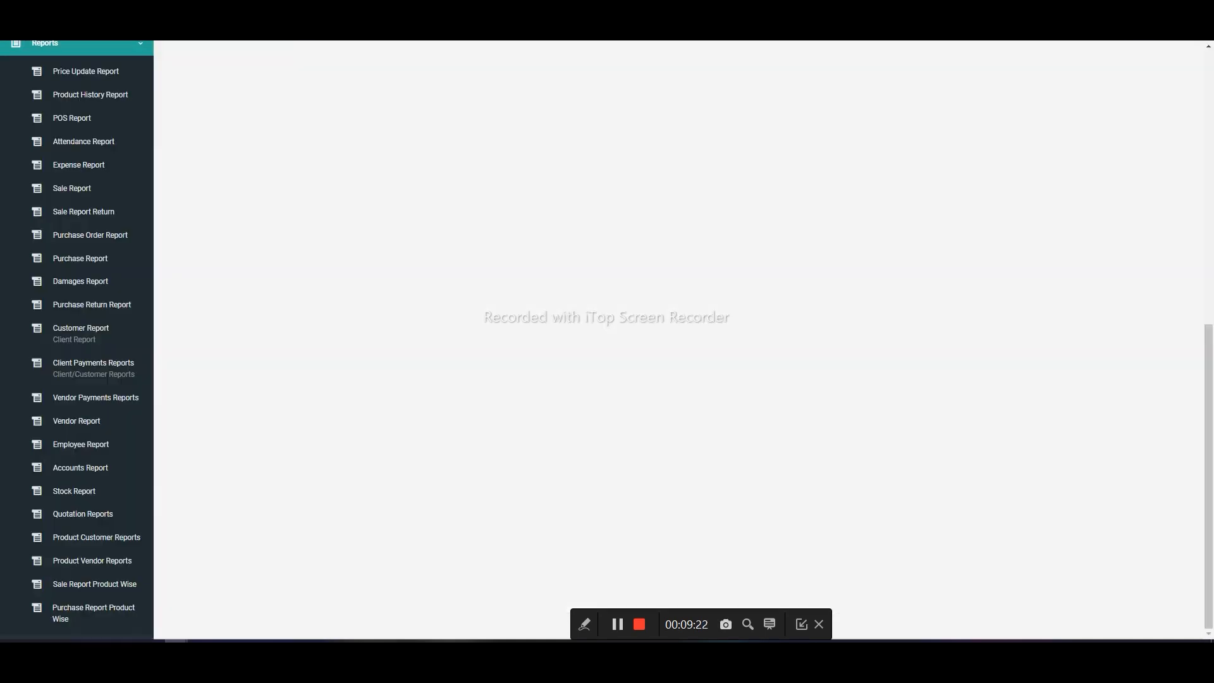
pyautogui.hotkey('ctrl', 'Tab')
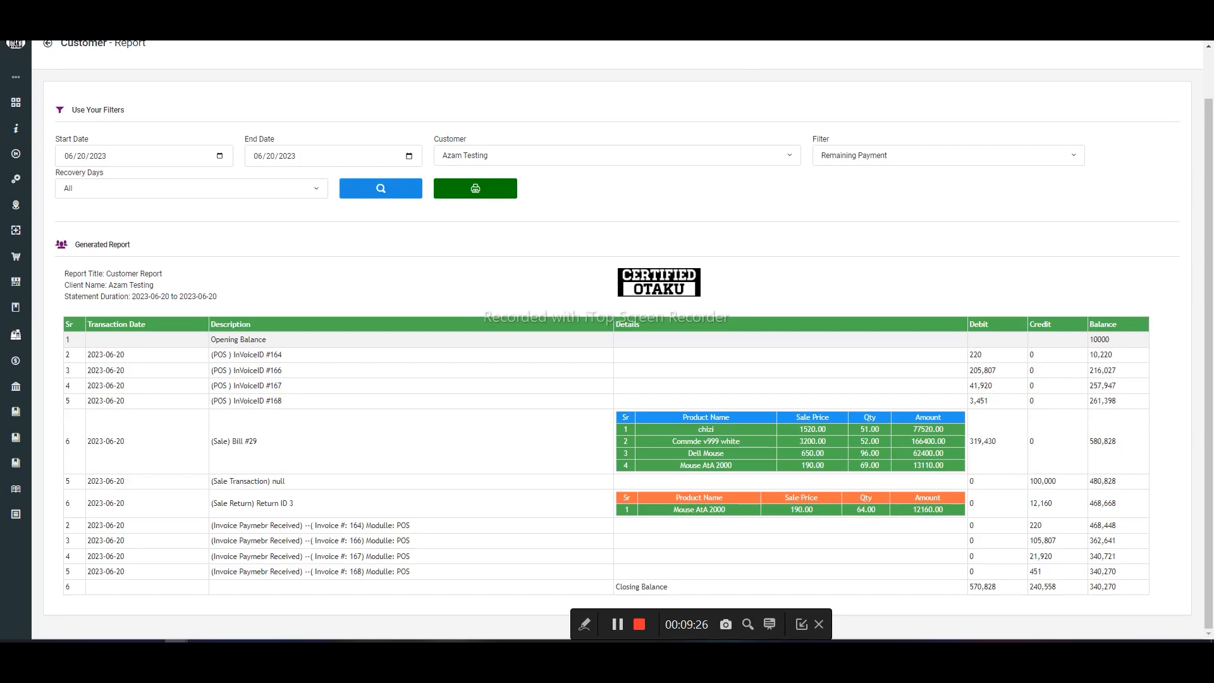
pyautogui.hotkey('ctrl', 'Tab')
pyautogui.scroll(6, 101, 284)
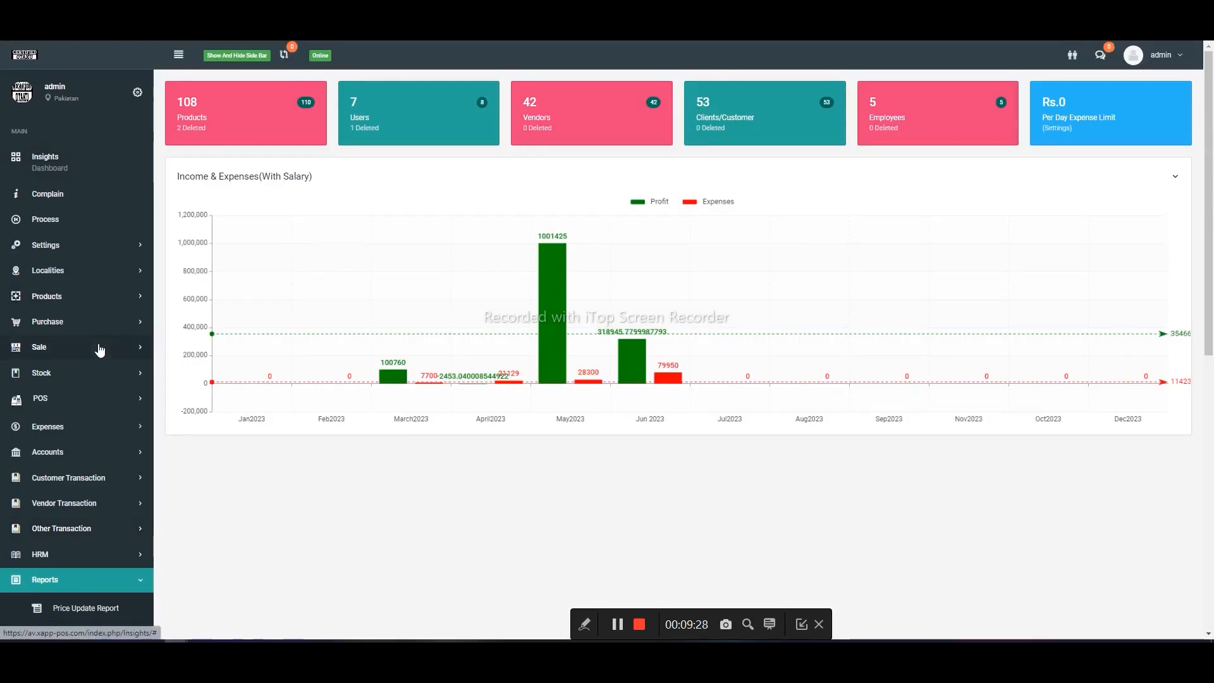
pyautogui.click(99, 350)
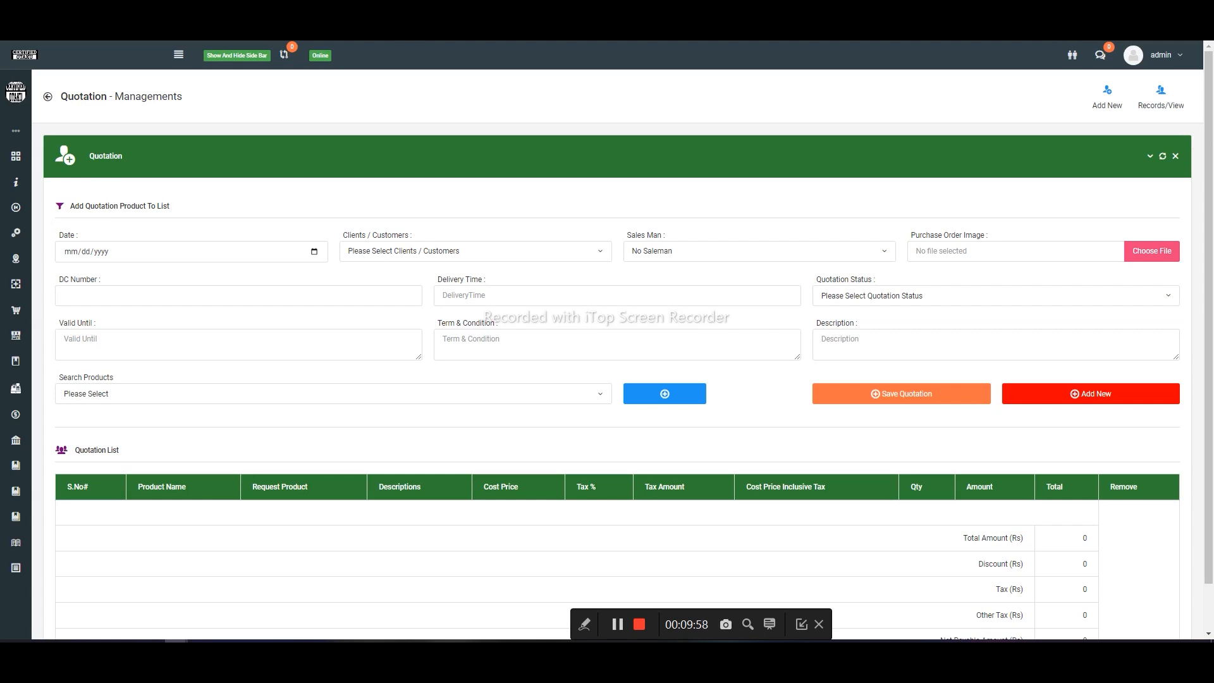
# - Fill in the quotation header with date 06/20/2023, the customer whose name ends in "Testing", and quotation status Pending
pyautogui.click(314, 253)
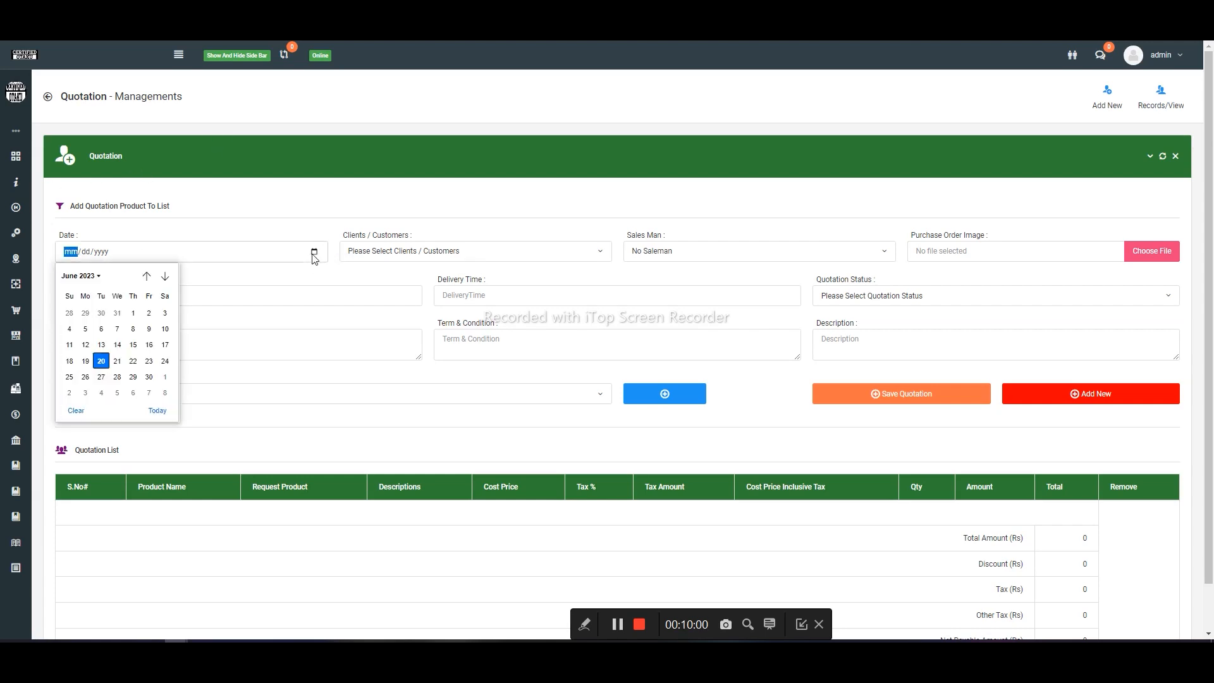
pyautogui.press('Return')
pyautogui.click(597, 251)
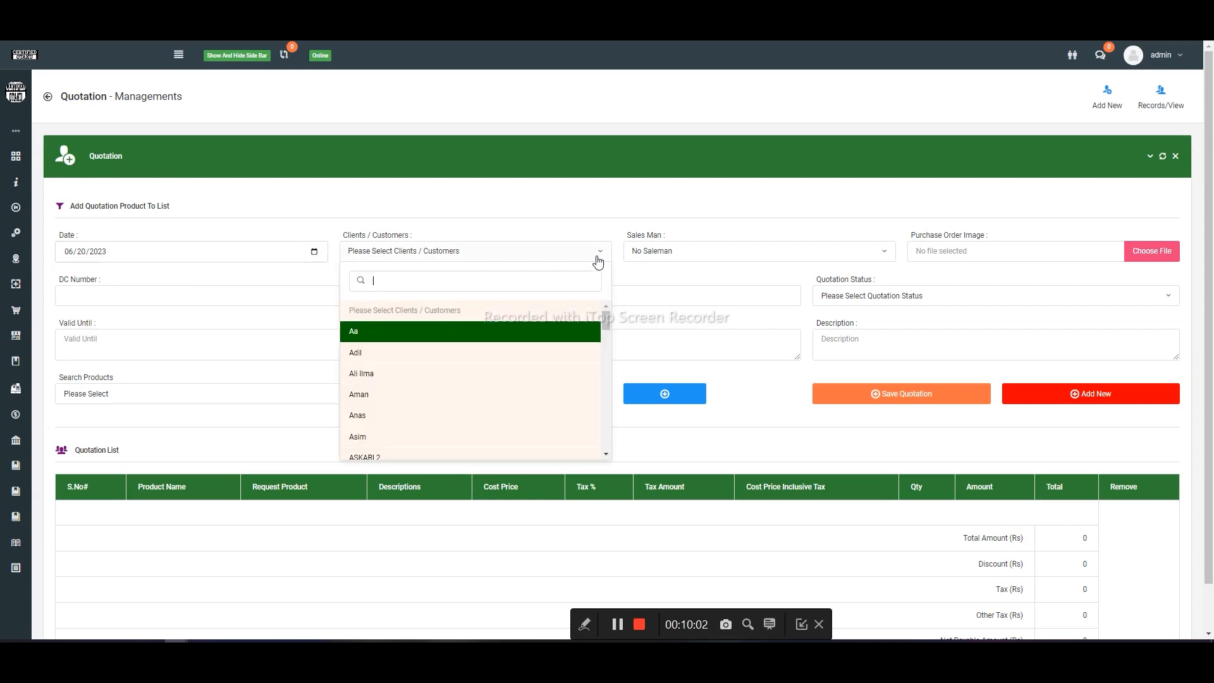
pyautogui.scroll(-10, 457, 372)
pyautogui.scroll(-3, 456, 372)
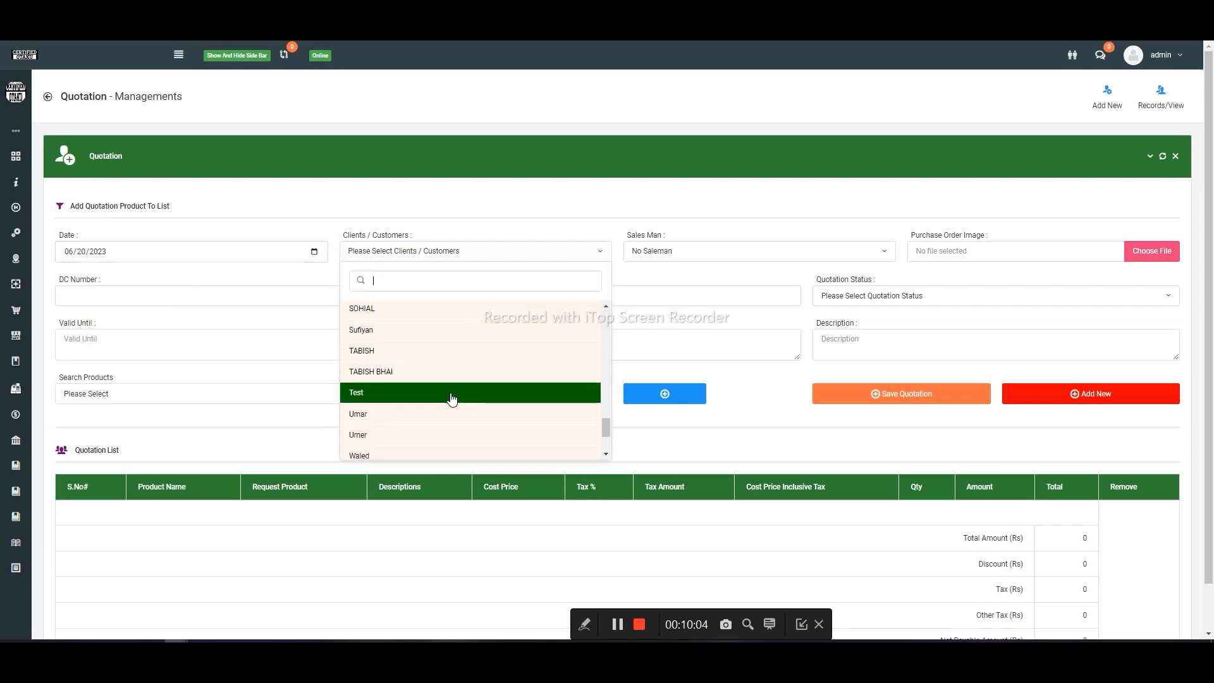
pyautogui.write('aza')
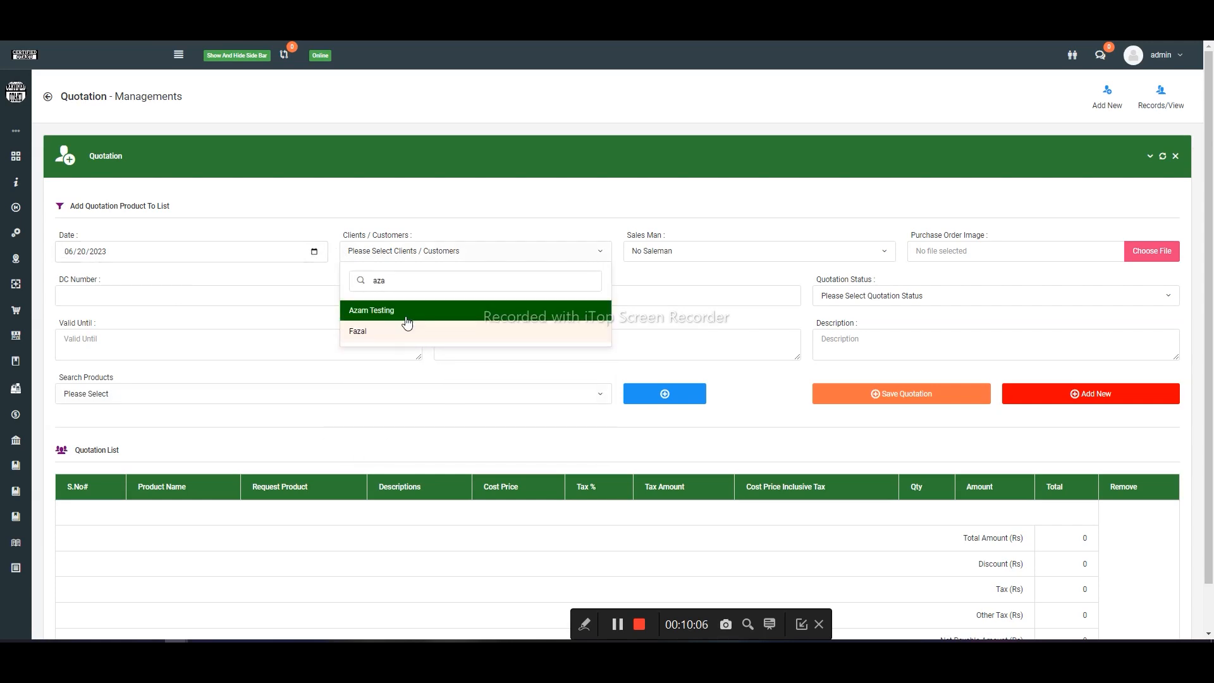
pyautogui.click(406, 319)
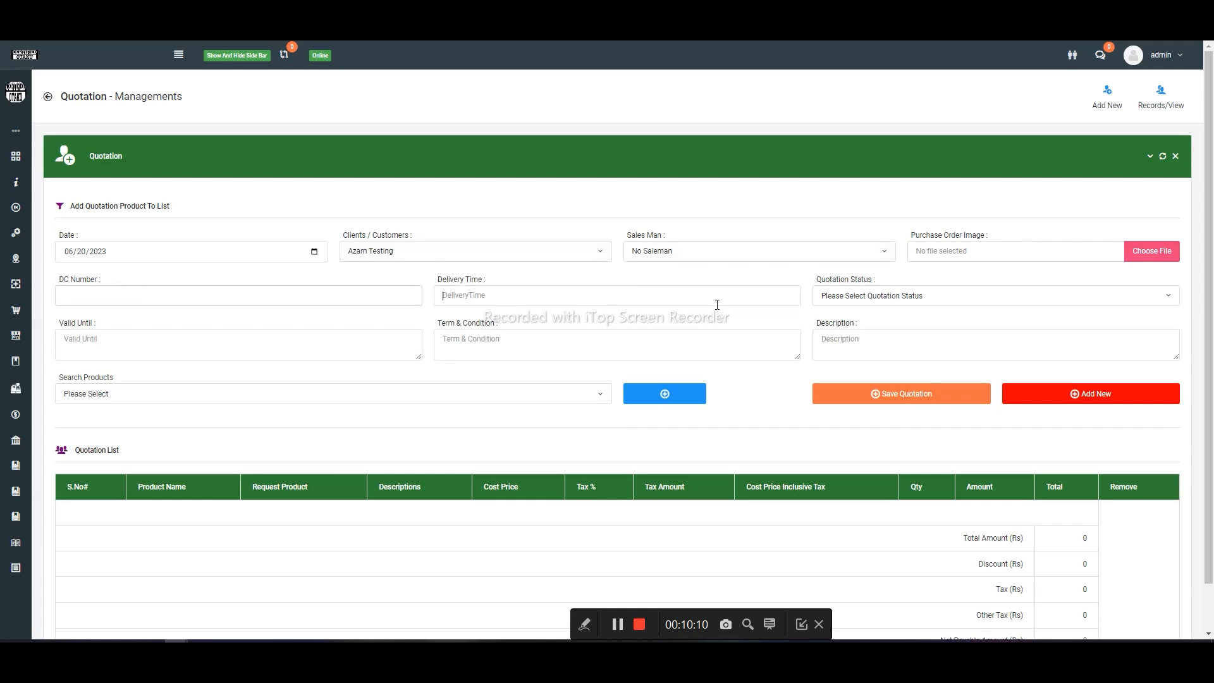
pyautogui.click(873, 297)
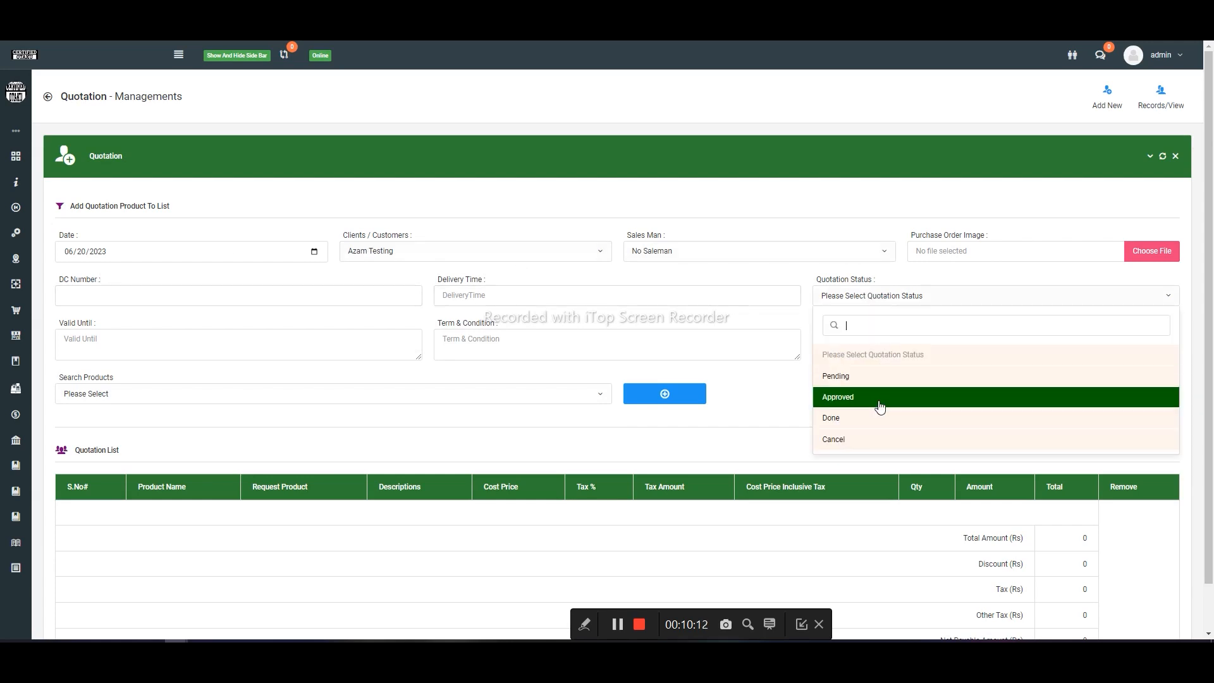
pyautogui.click(864, 375)
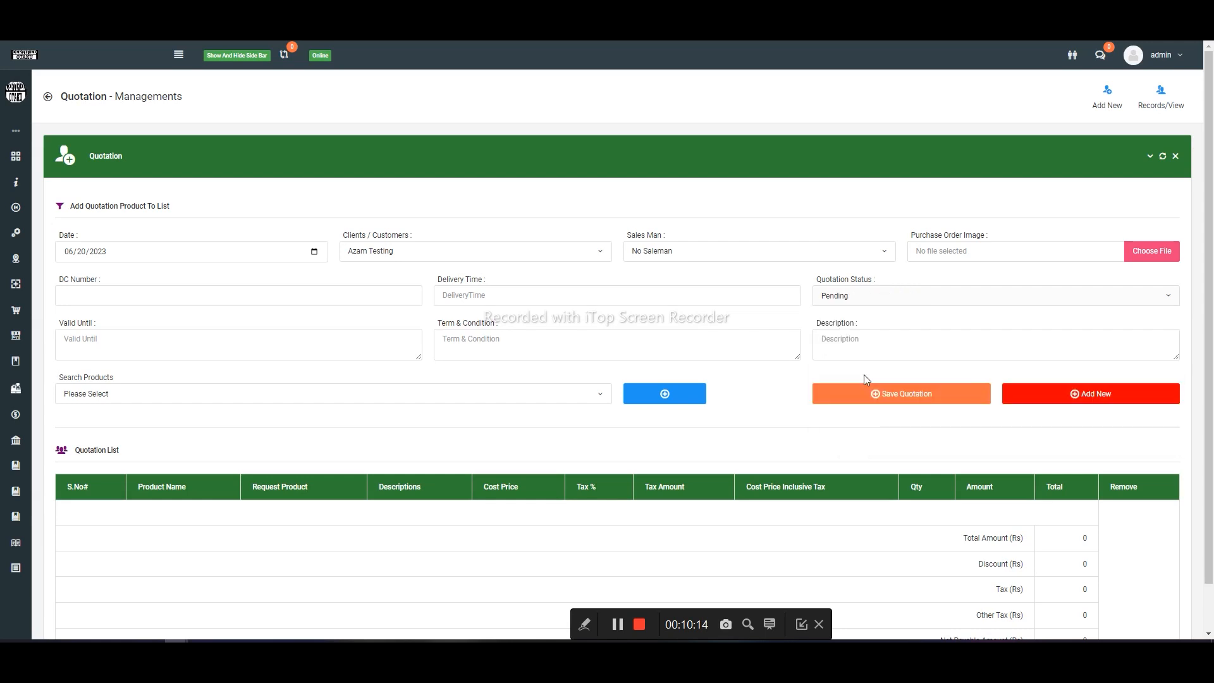
pyautogui.click(135, 352)
pyautogui.click(150, 393)
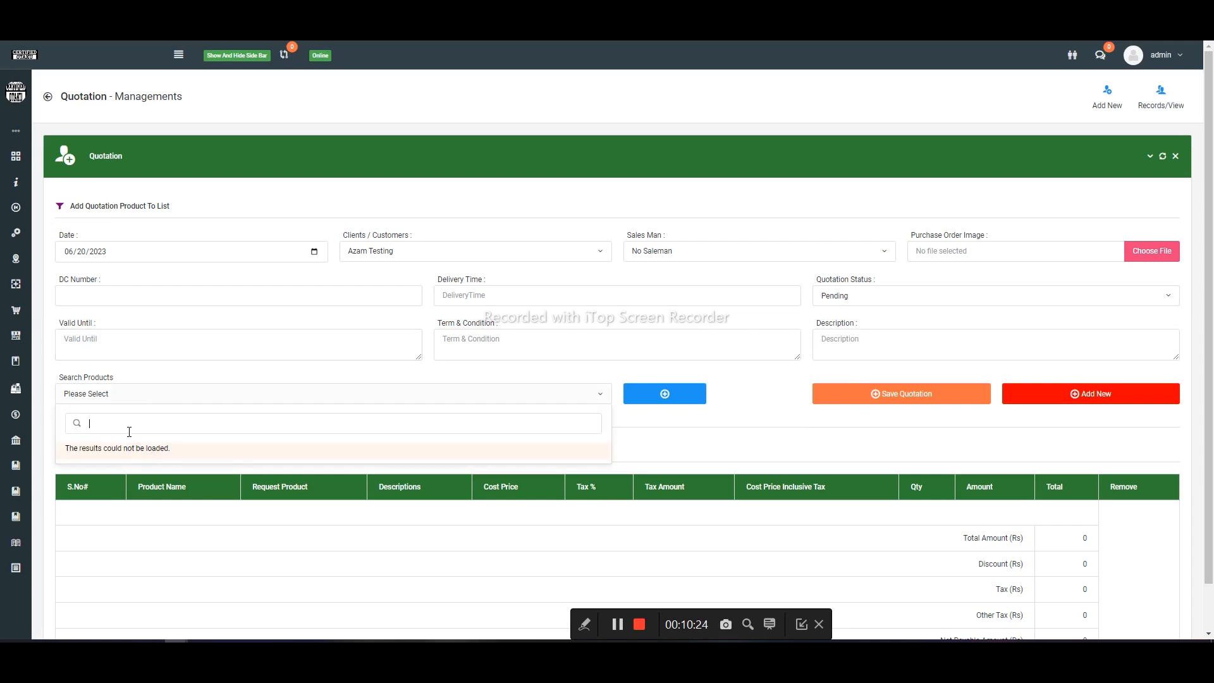
pyautogui.write('mo')
pyautogui.write('use')
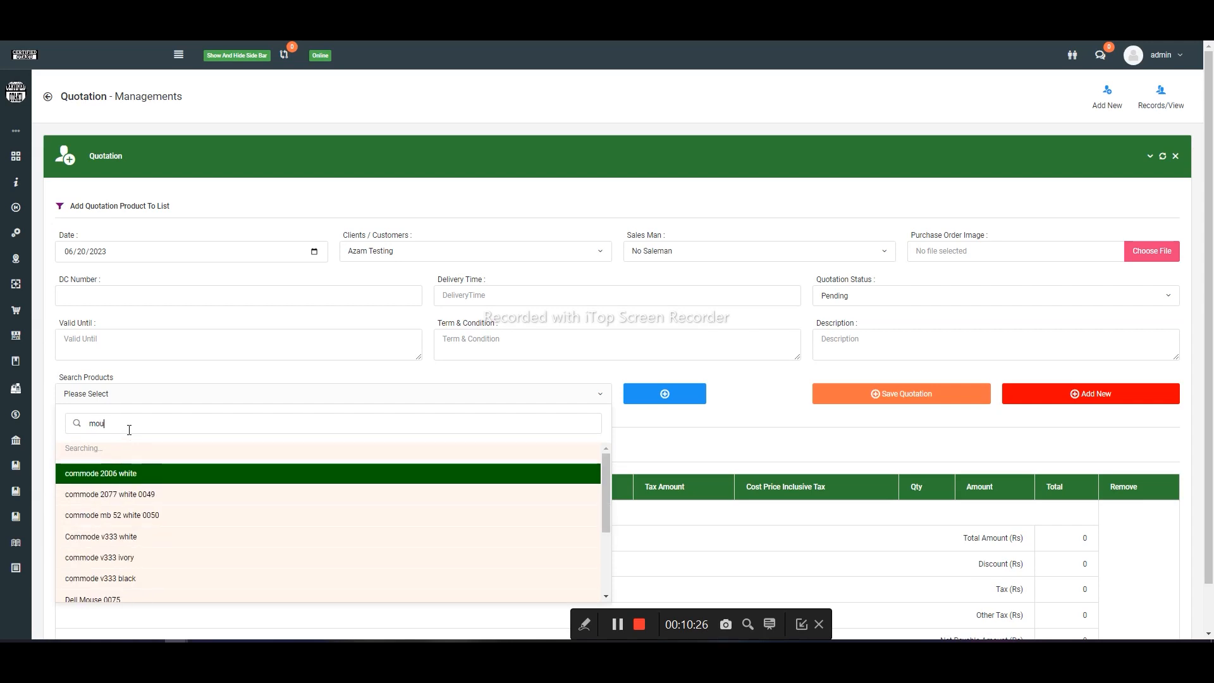
pyautogui.press('Down')
pyautogui.press('Return')
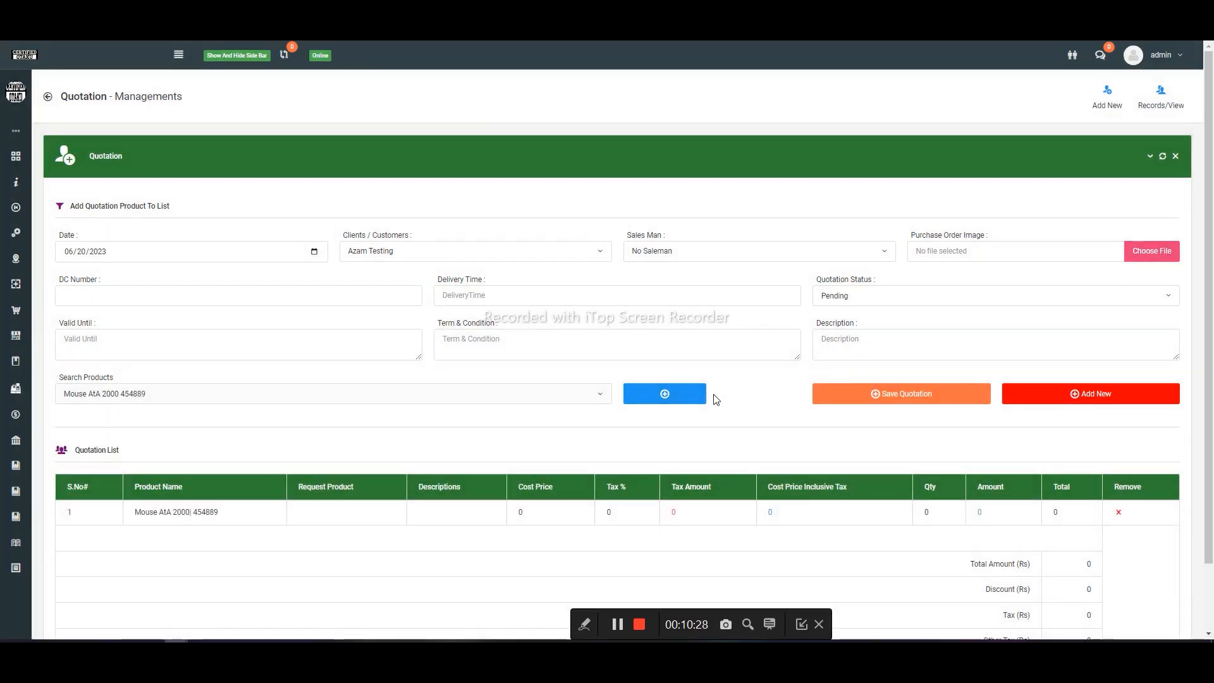
# - Set the cost price of the Mouse AtA 2000 line to 200 and its quantity to 10
pyautogui.scroll(-1, 705, 455)
pyautogui.click(529, 436)
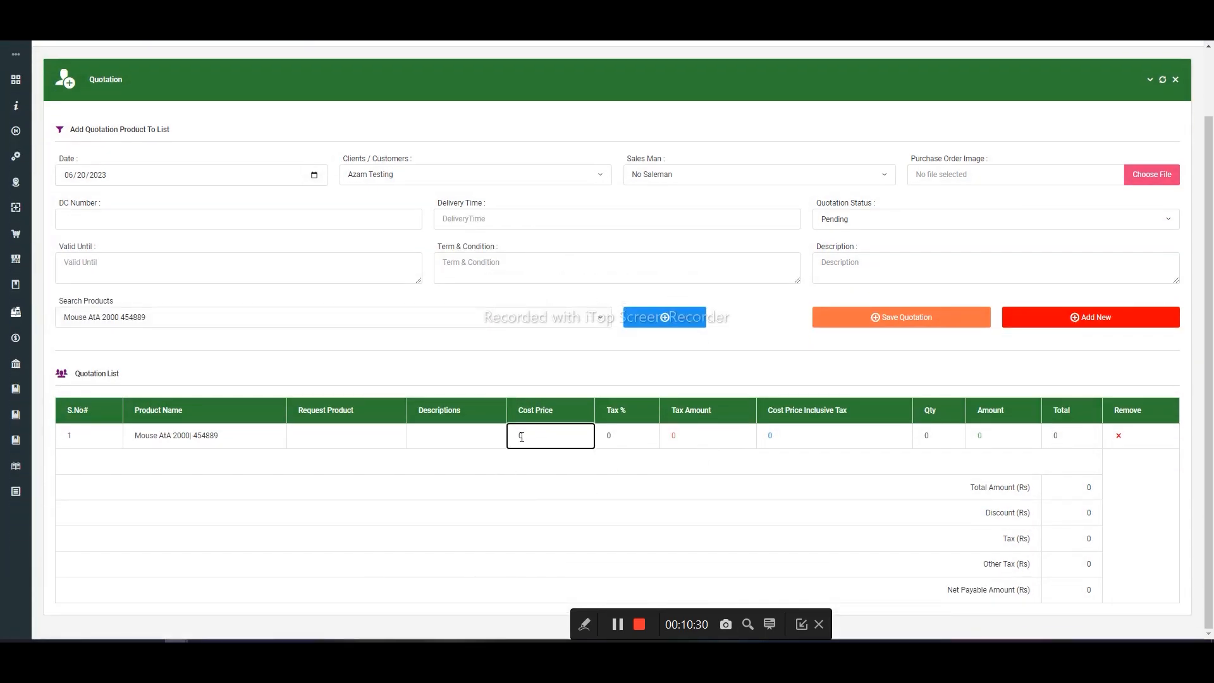
pyautogui.doubleClick(522, 436)
pyautogui.write('200')
pyautogui.click(548, 547)
pyautogui.click(914, 435)
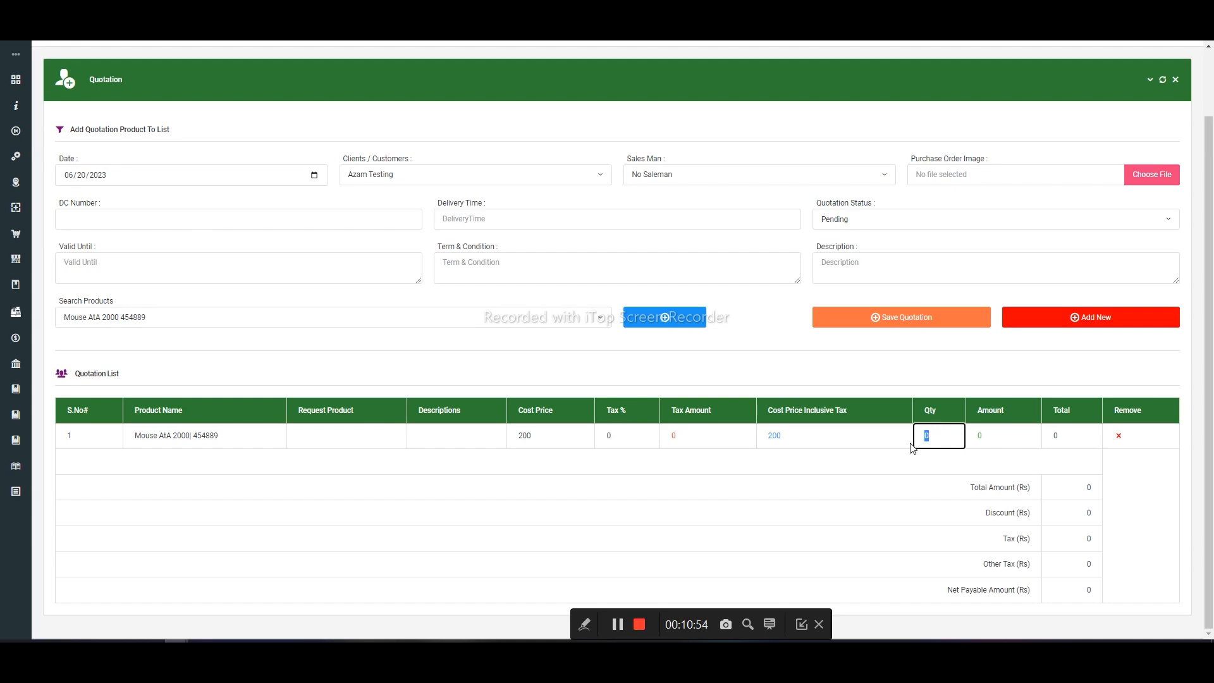
pyautogui.write('10')
pyautogui.press('Return')
pyautogui.click(321, 430)
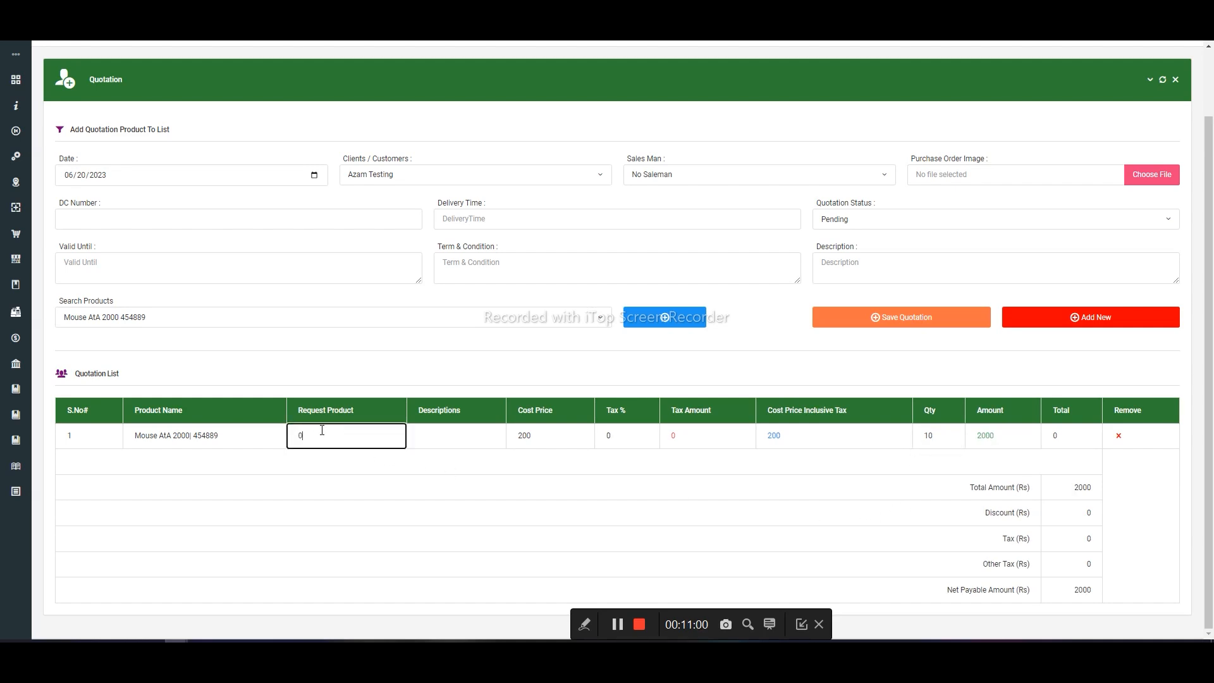
pyautogui.write('10')
pyautogui.click(332, 523)
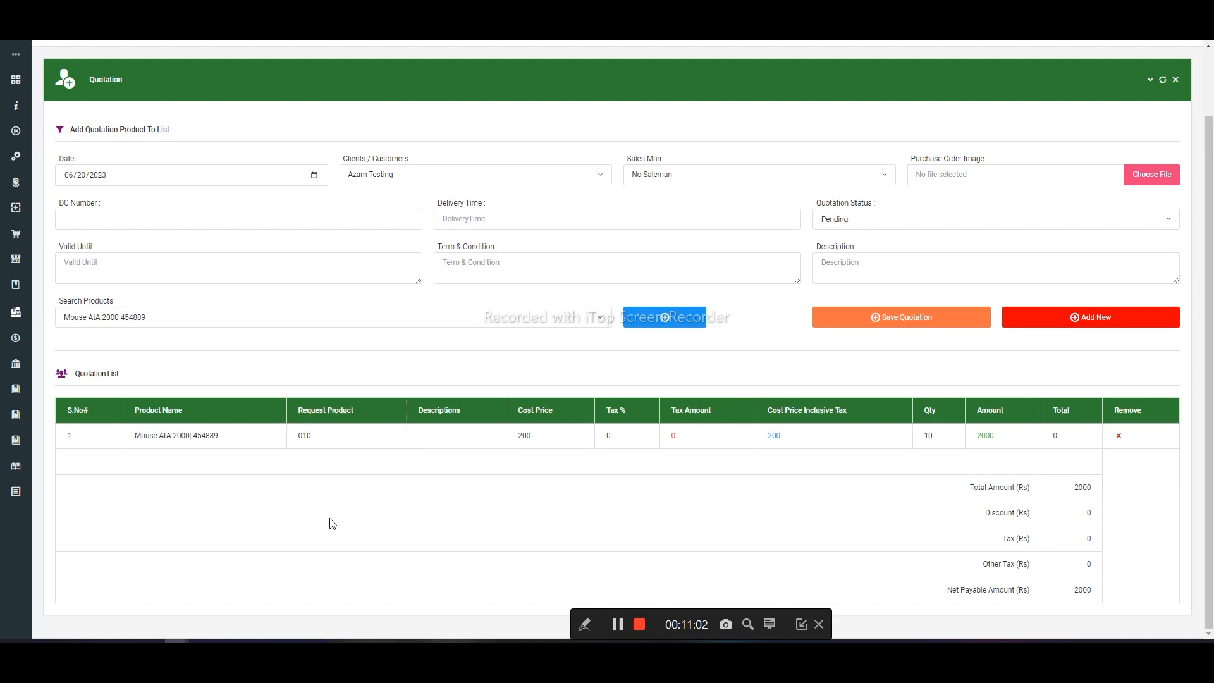
# - Replace the Request Product entry of the Mouse AtA 2000 line with "mouse" and save the quotation
pyautogui.click(303, 442)
pyautogui.doubleClick(302, 442)
pyautogui.press('BackSpace')
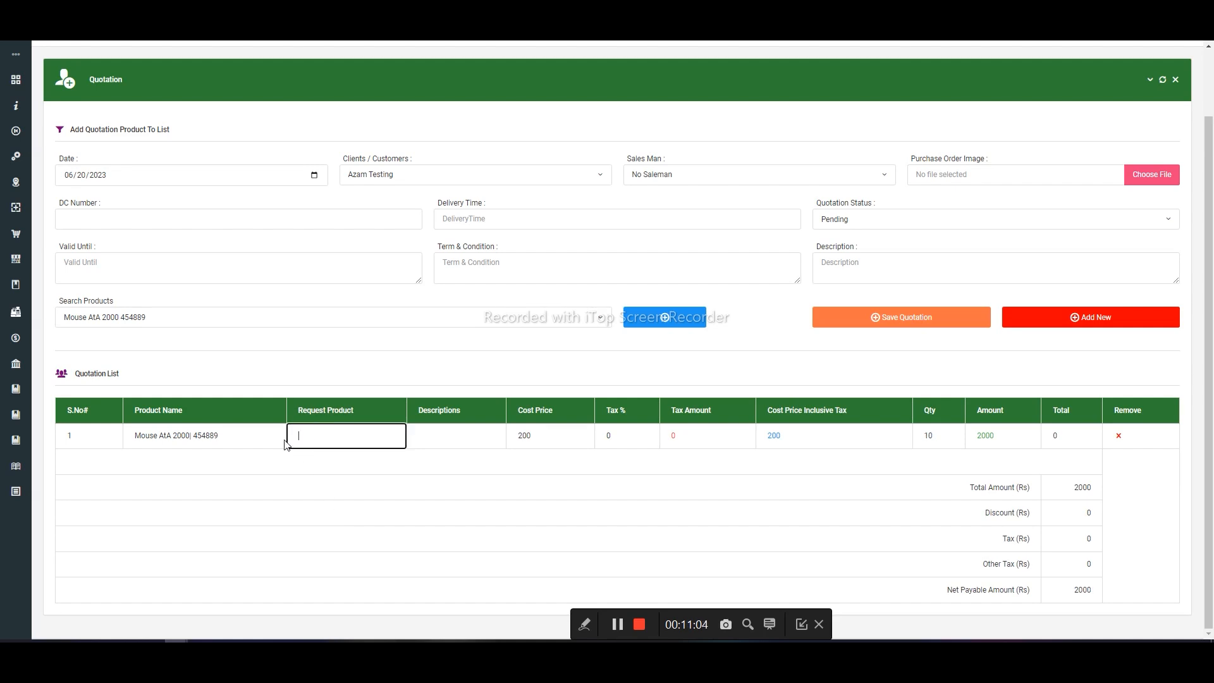
pyautogui.write('s')
pyautogui.write('a')
pyautogui.press('BackSpace')
pyautogui.write('mouse')
pyautogui.press('Return')
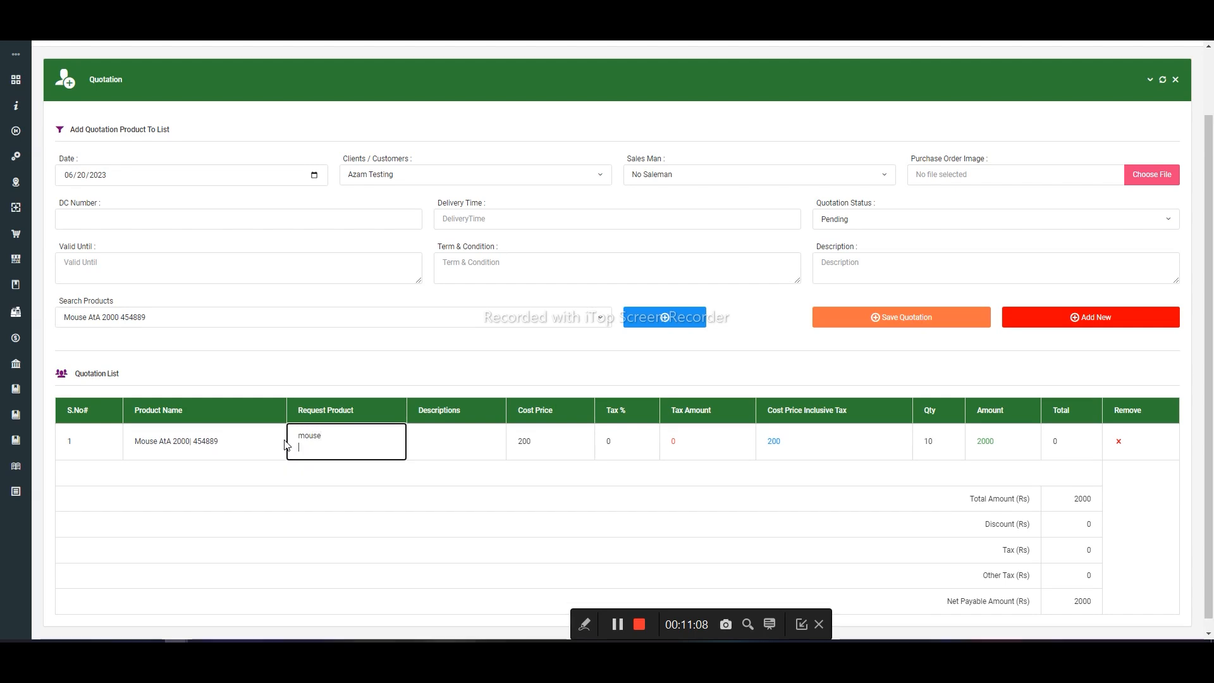
pyautogui.press('BackSpace')
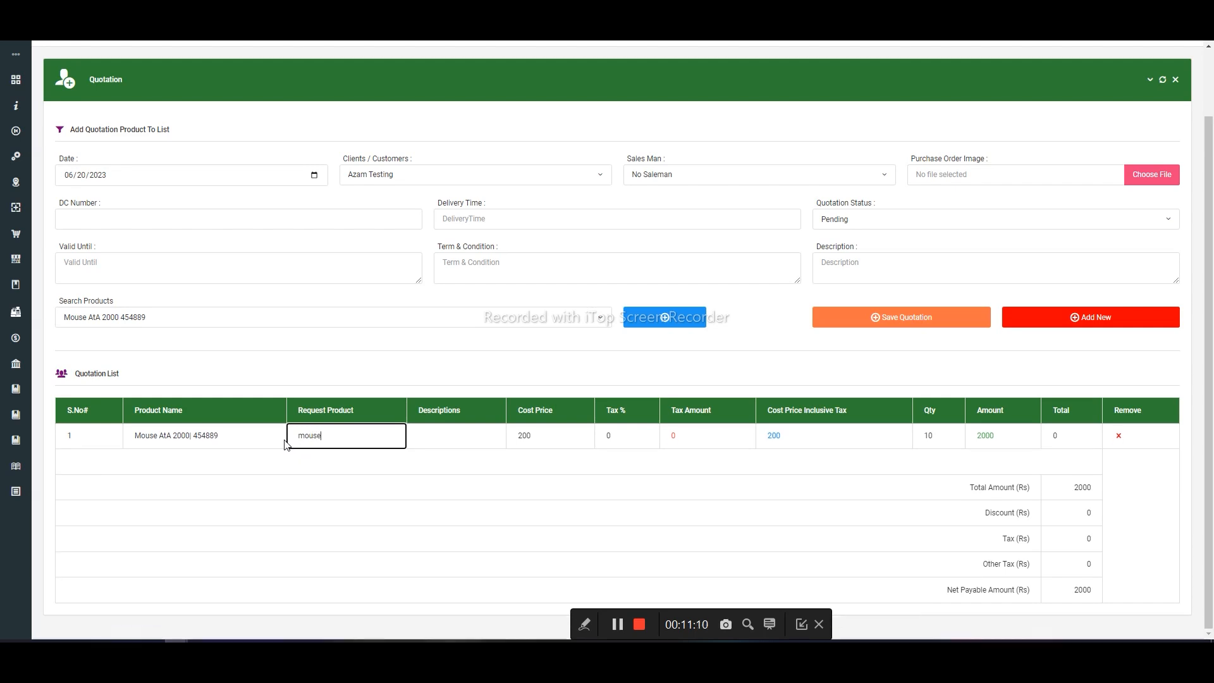
pyautogui.click(847, 327)
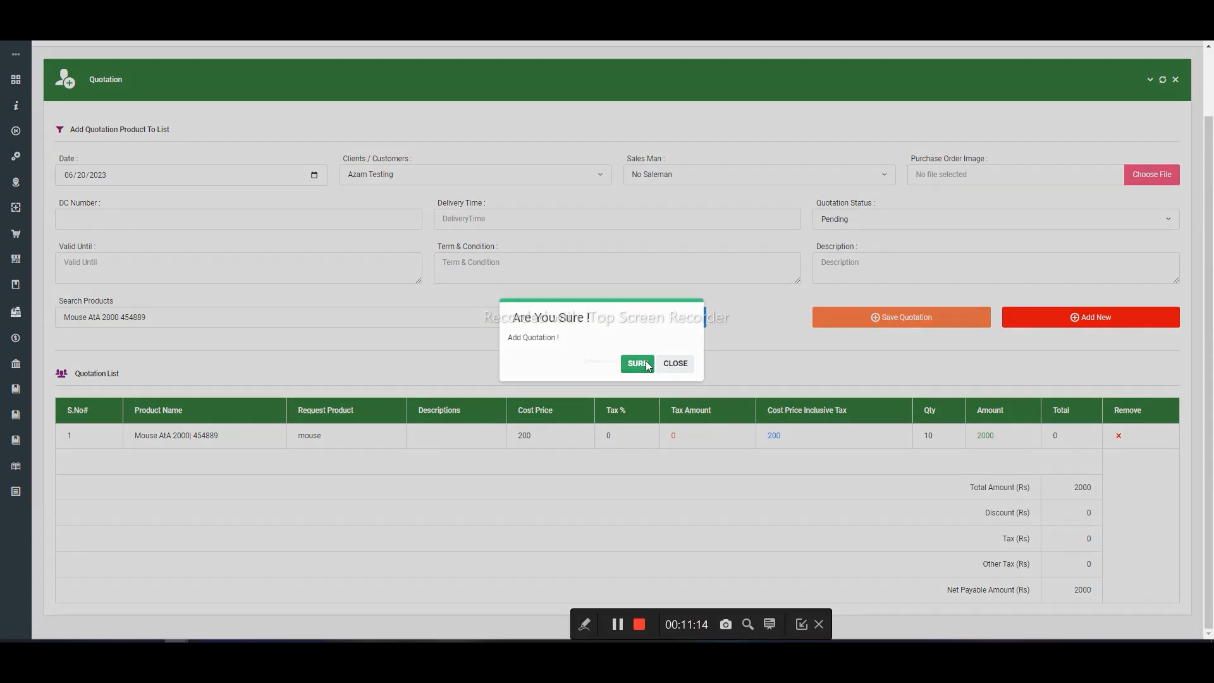
pyautogui.click(646, 364)
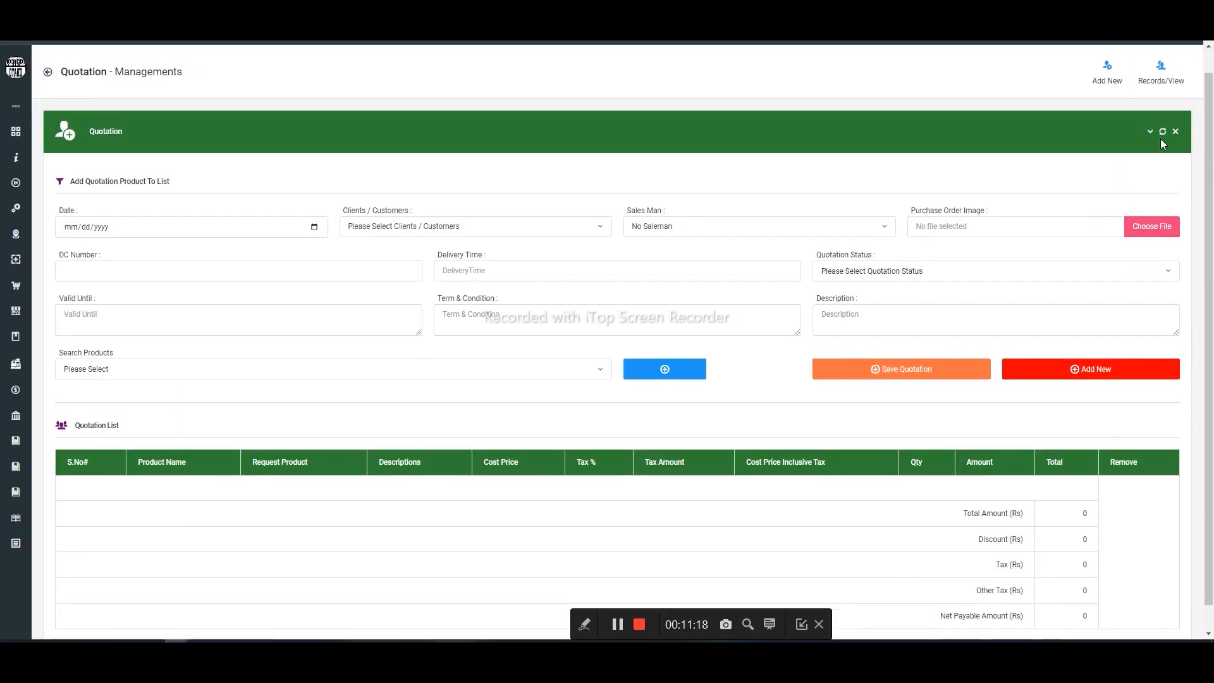
# - List all active quotation records, view the document of the quotation dated 2023-06-20, and close it
pyautogui.scroll(1, 1161, 139)
pyautogui.click(1164, 110)
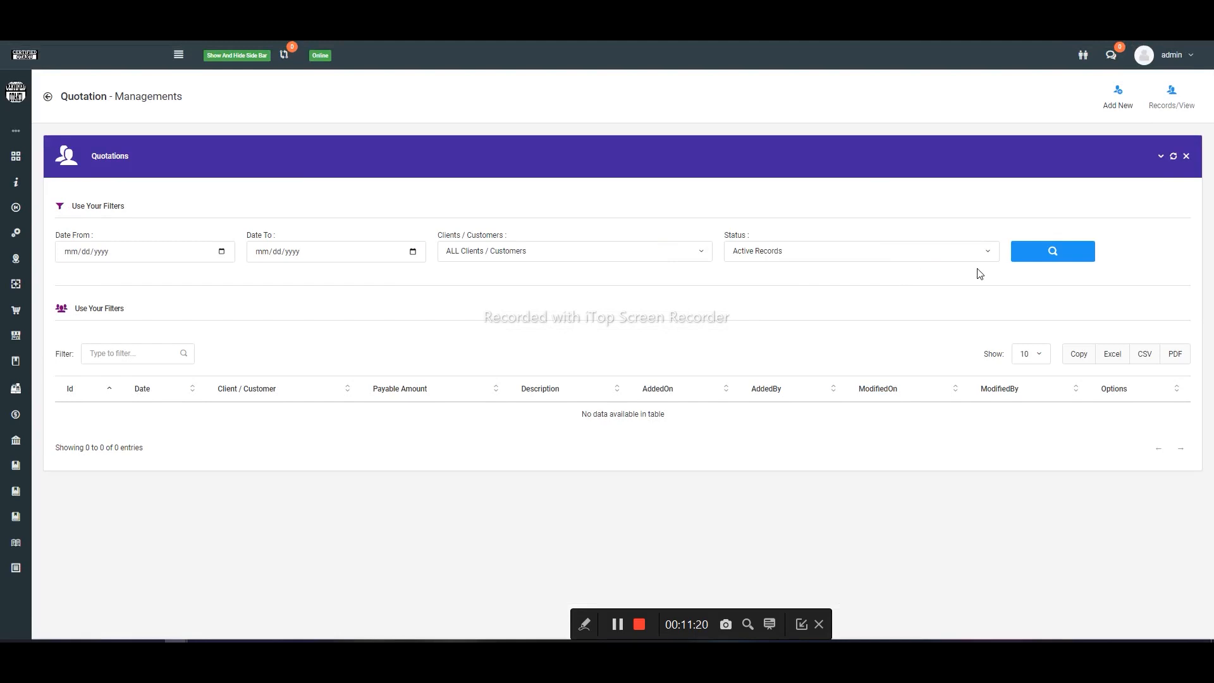
pyautogui.click(1067, 259)
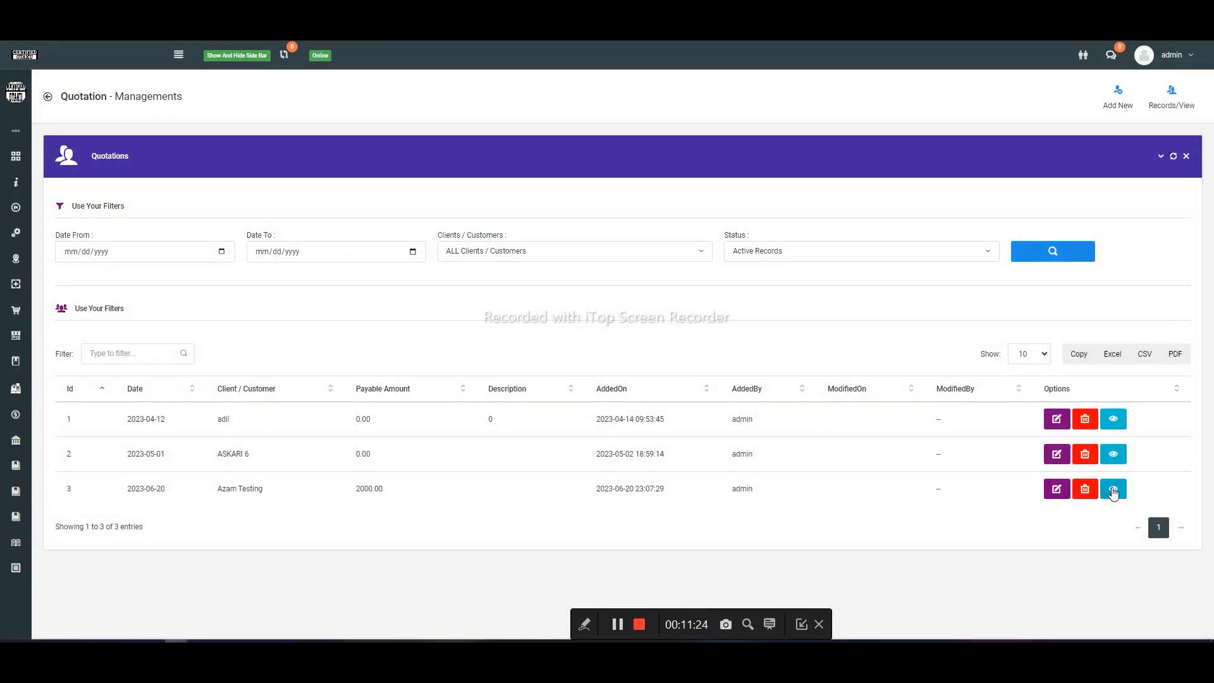
pyautogui.click(1113, 490)
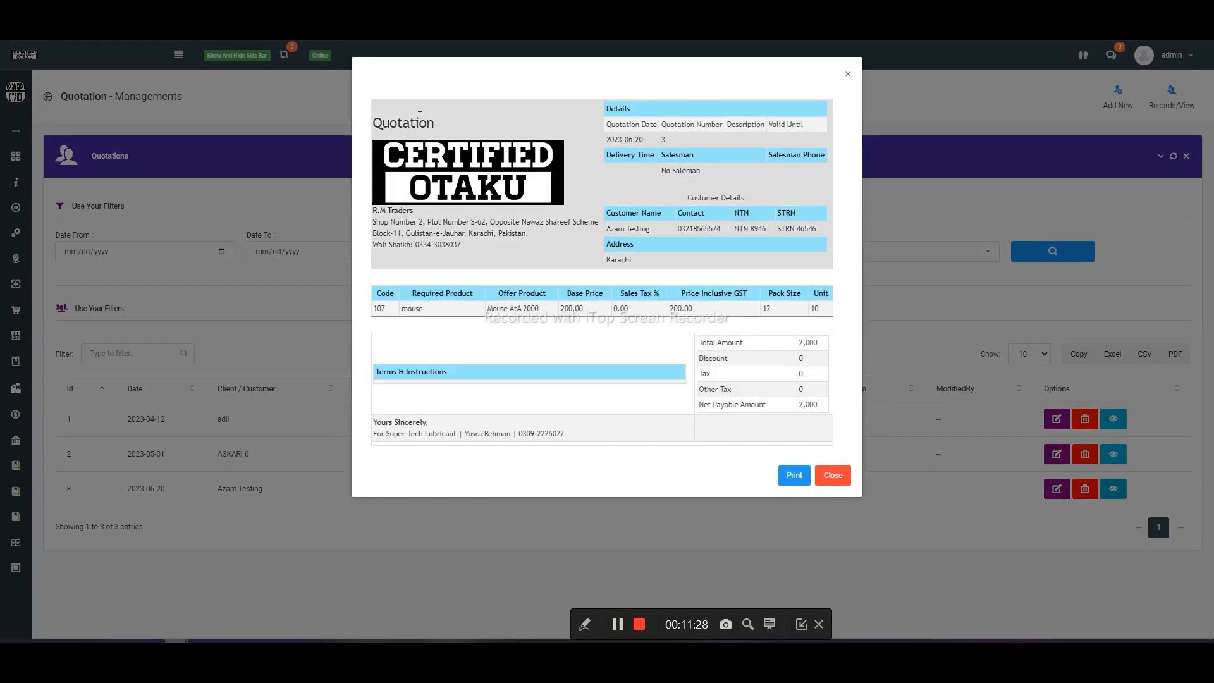
pyautogui.click(304, 197)
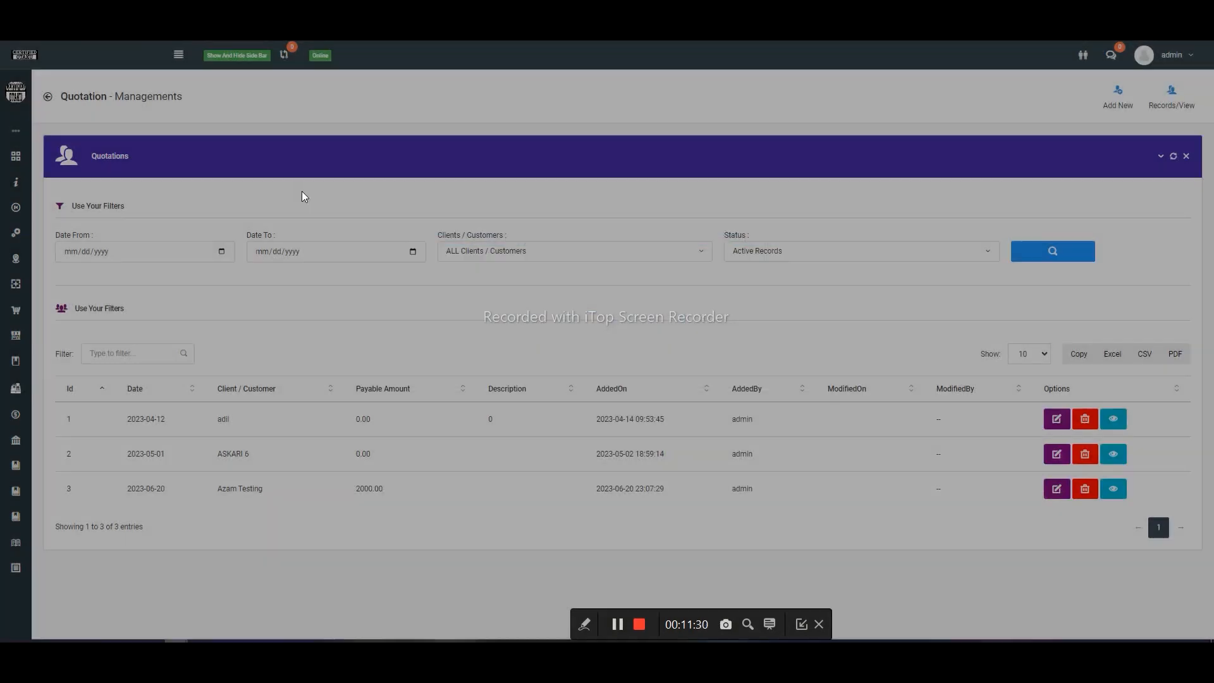